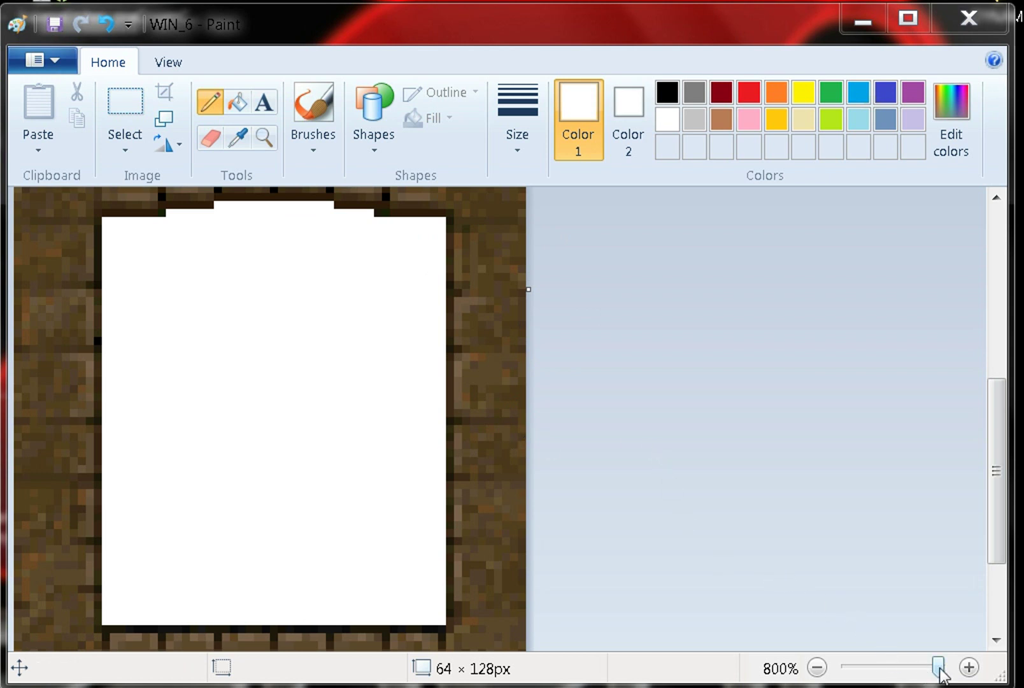
- Save the edited WIN_6 window texture and close the picture
{"action": "left_click_drag", "start_coordinate": [939, 667], "coordinate": [907, 669]}
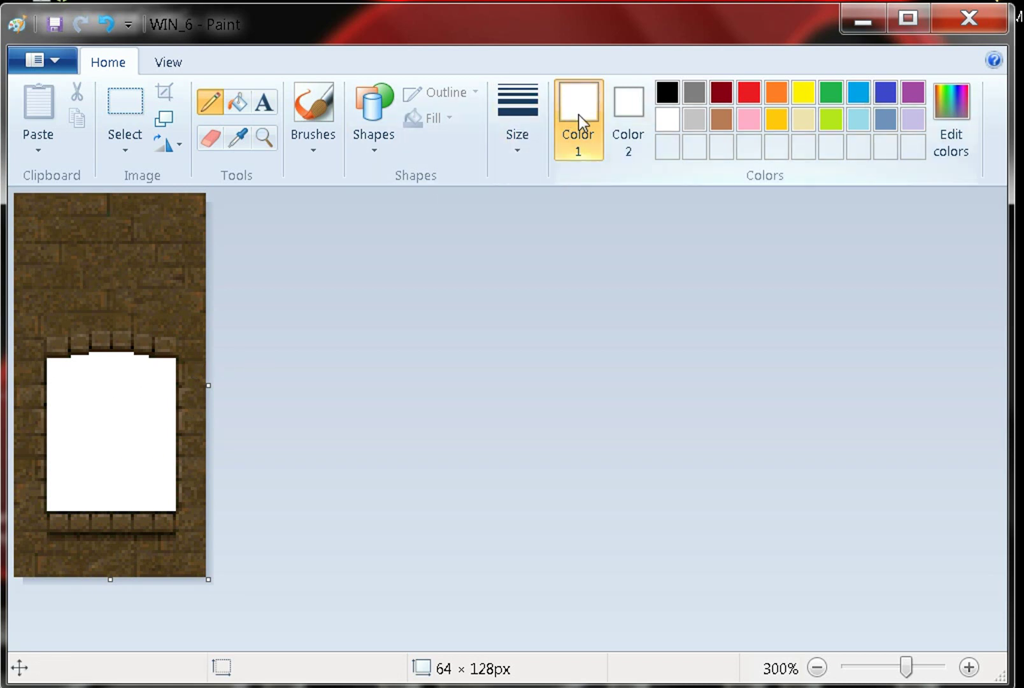
{"action": "left_click", "coordinate": [38, 62]}
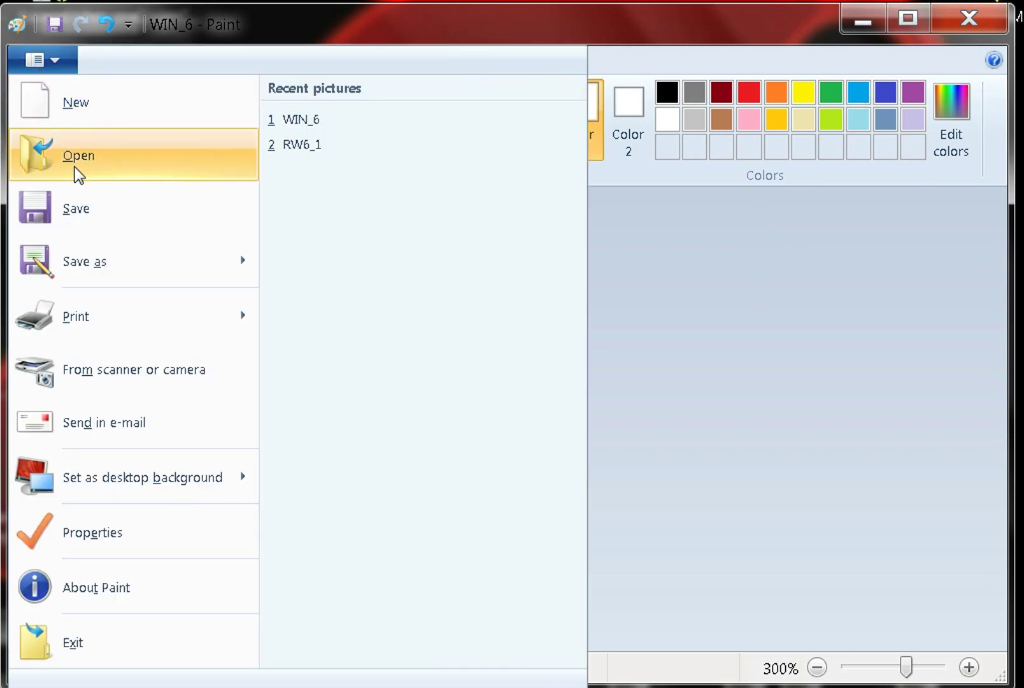
{"action": "left_click", "coordinate": [76, 210]}
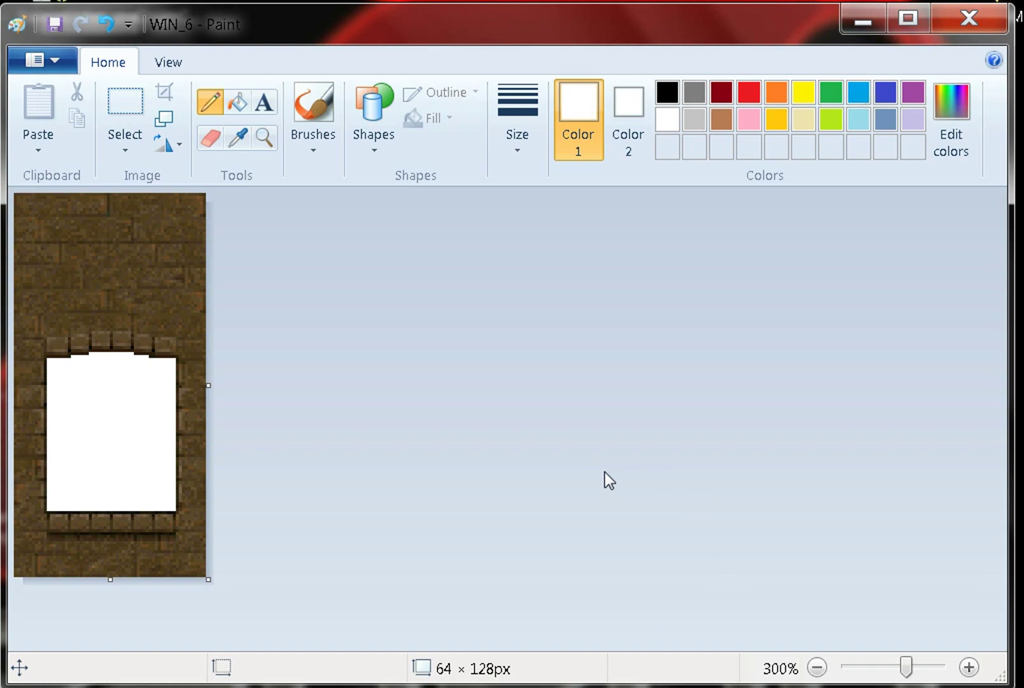
{"action": "left_click", "coordinate": [970, 18]}
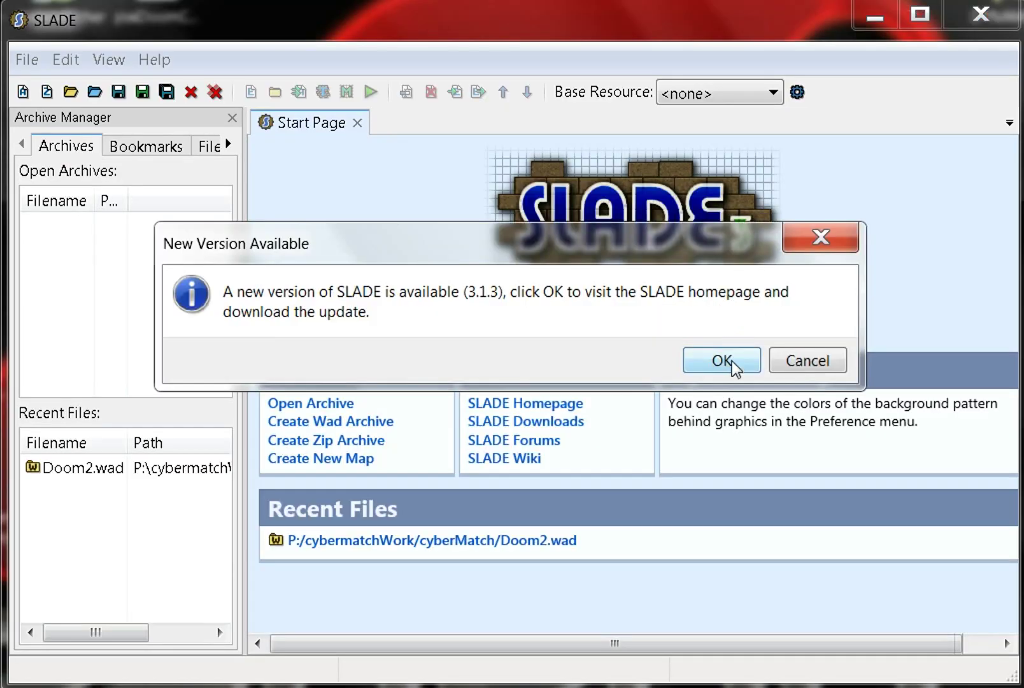
- In SLADE, decline the update, open the recent Doom2.wad archive and add the WIN_6 image just before the F3_END marker
{"action": "left_click", "coordinate": [804, 360]}
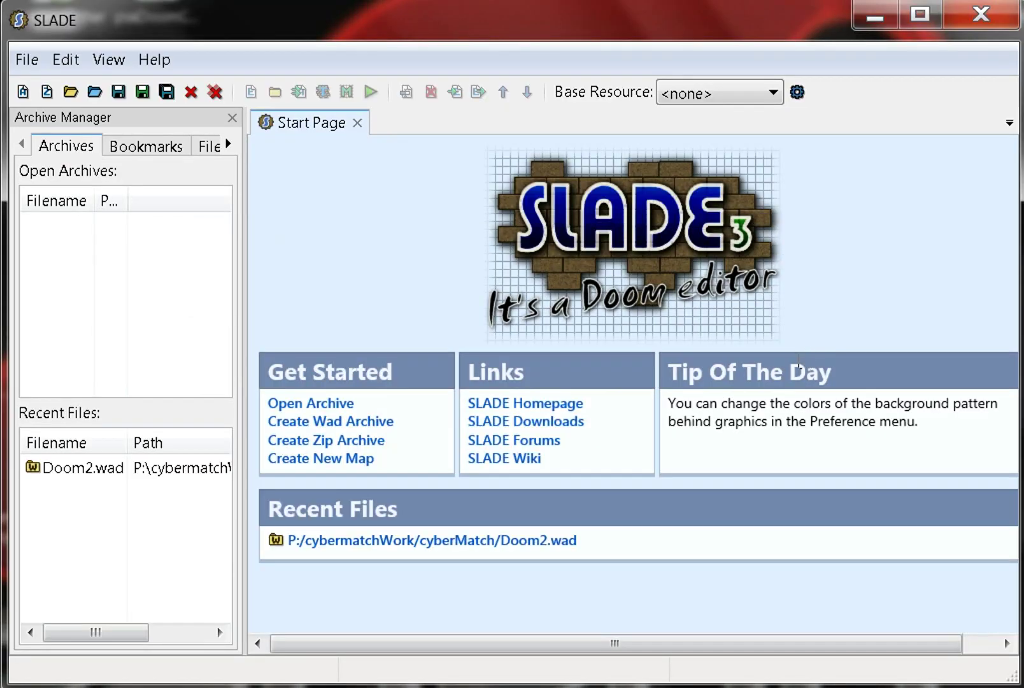
{"action": "double_click", "coordinate": [70, 468]}
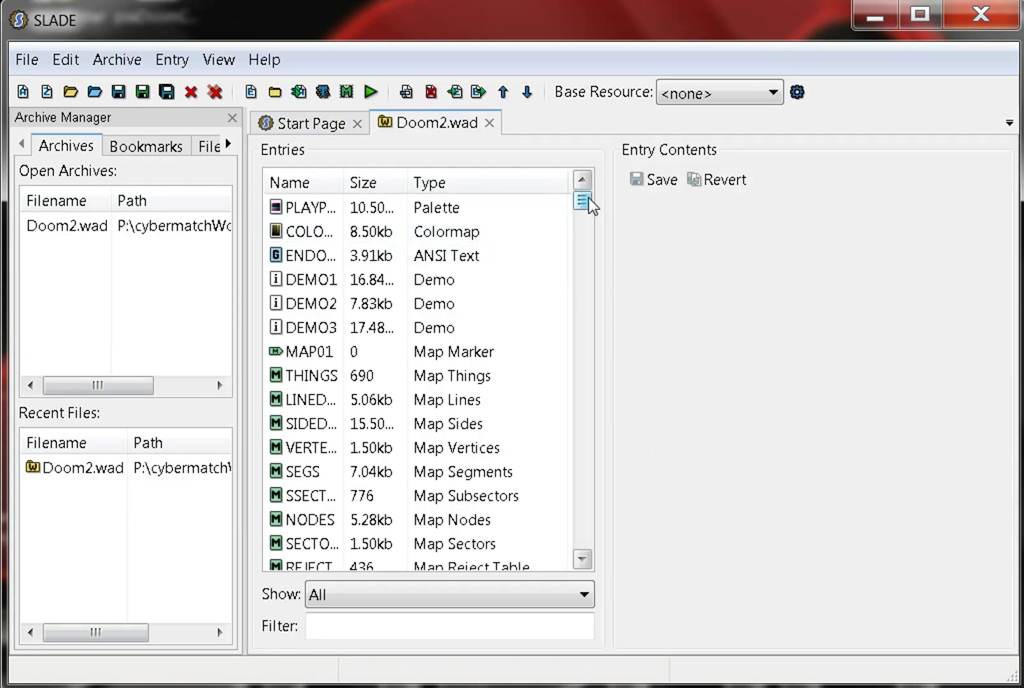
{"action": "left_click_drag", "start_coordinate": [583, 201], "coordinate": [546, 558]}
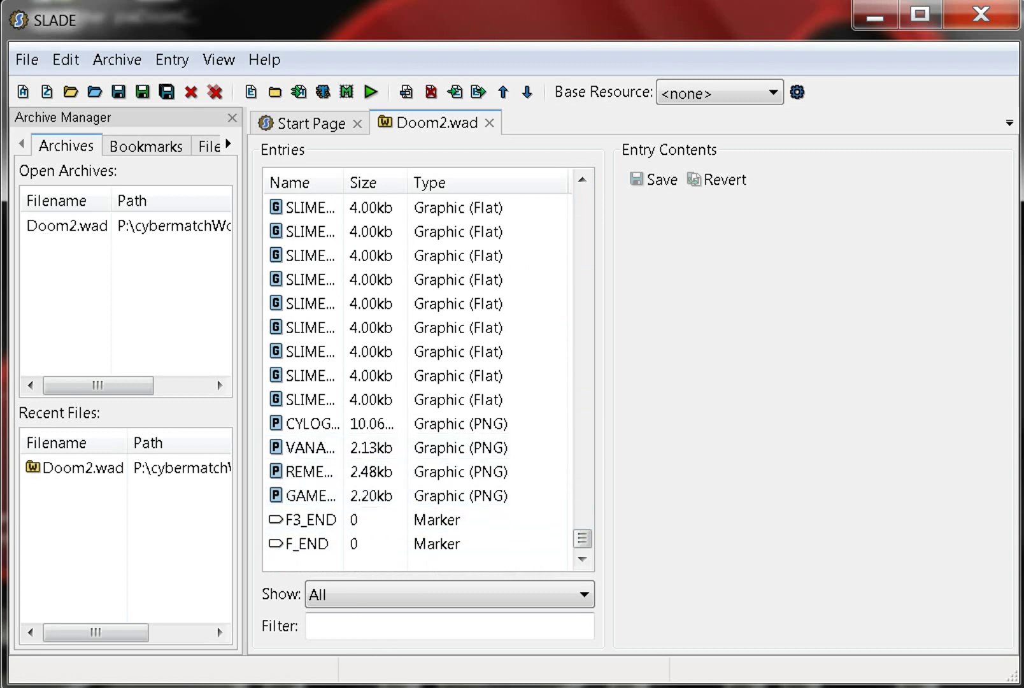
{"action": "left_click_drag", "start_coordinate": [357, 687], "coordinate": [280, 517]}
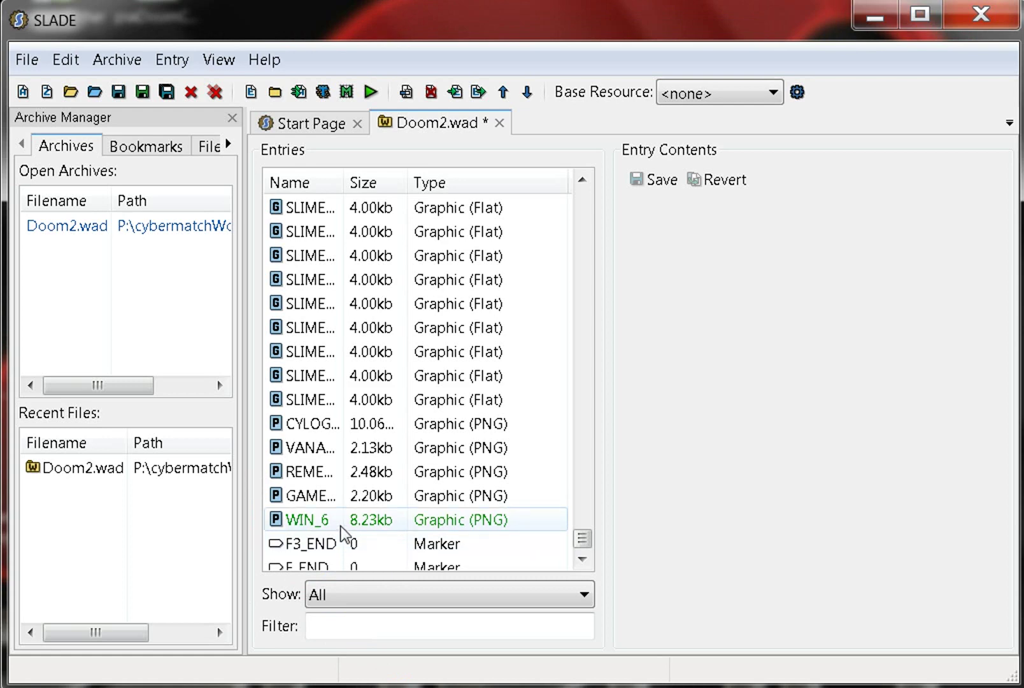
- Open the WIN_6 entry for graphic format conversion and use white as its transparent colour
{"action": "double_click", "coordinate": [360, 517]}
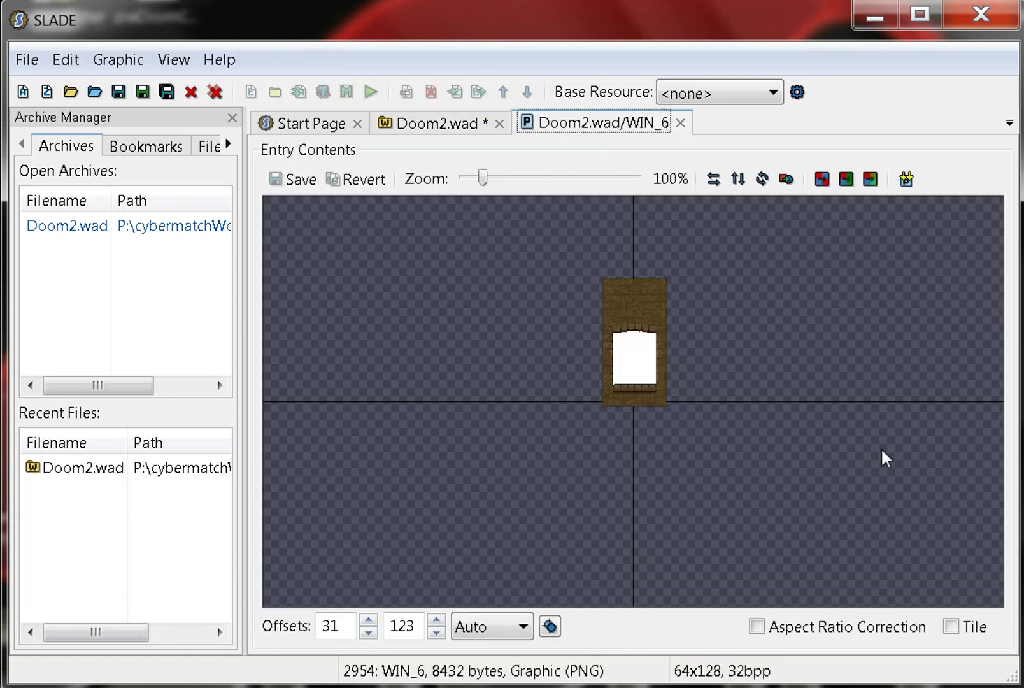
{"action": "left_click", "coordinate": [787, 180]}
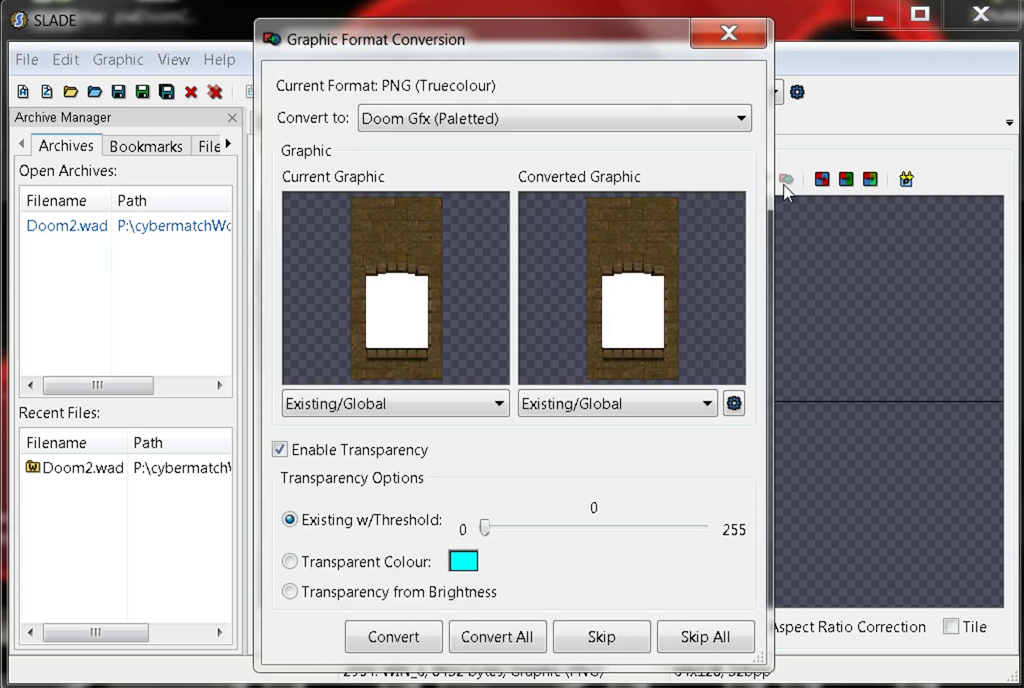
{"action": "left_click", "coordinate": [464, 563]}
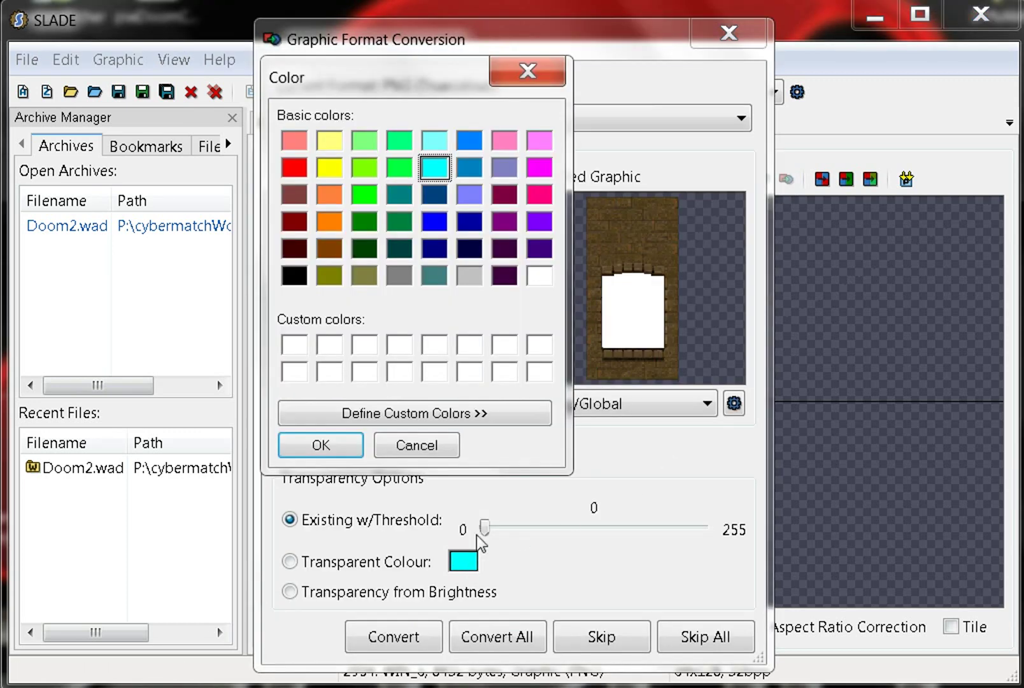
{"action": "left_click", "coordinate": [538, 278]}
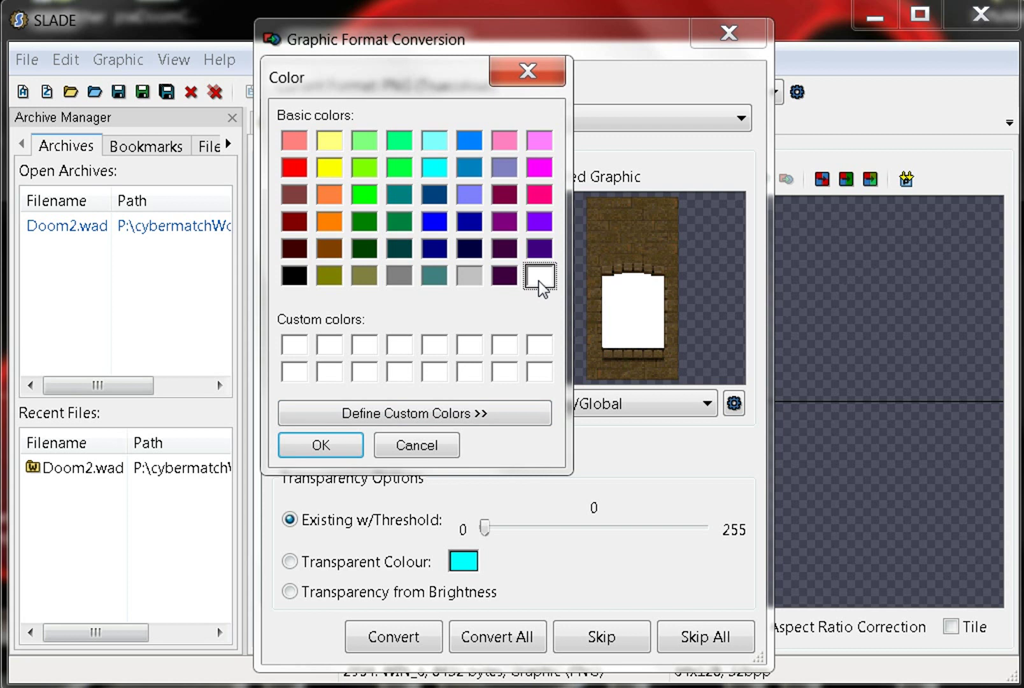
{"action": "left_click", "coordinate": [344, 449]}
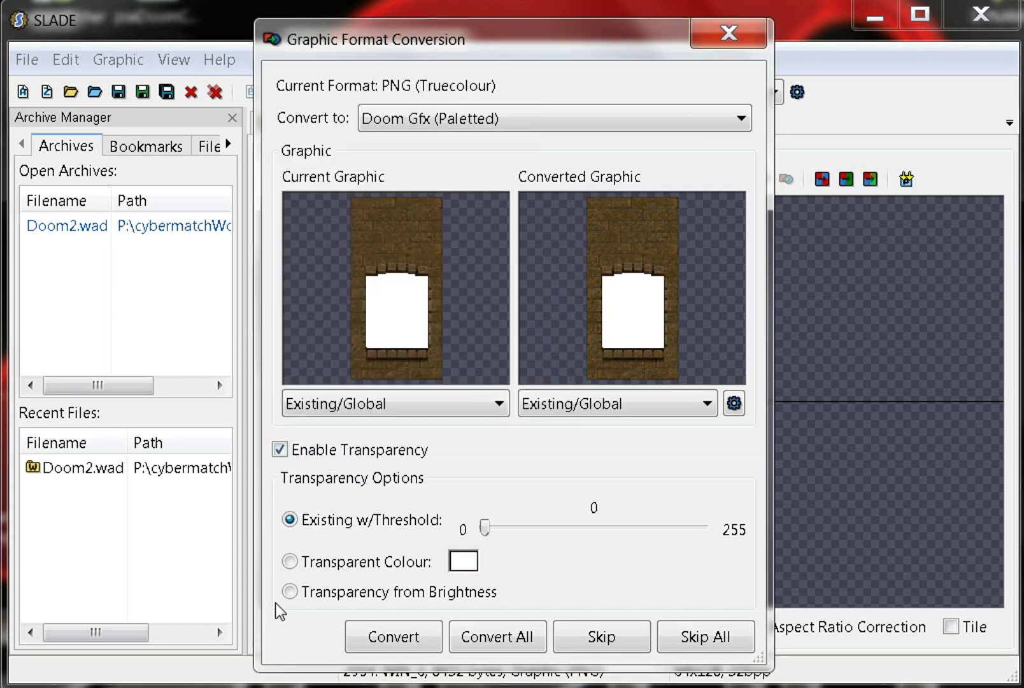
{"action": "left_click", "coordinate": [290, 562]}
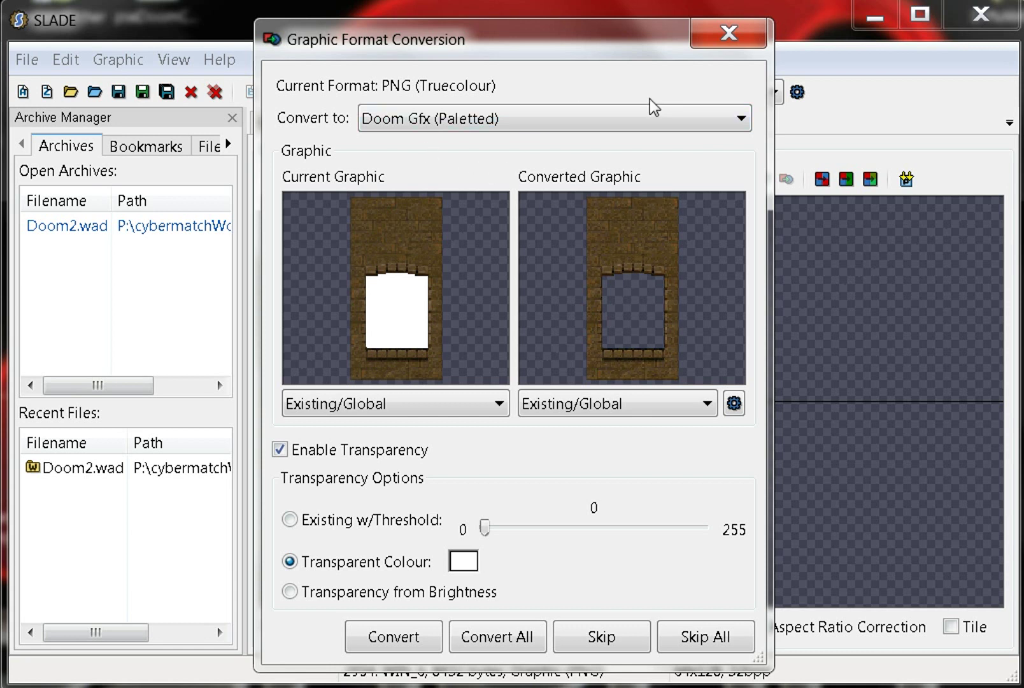
- Convert the WIN_6 graphic to PNG (Paletted)
{"action": "left_click", "coordinate": [750, 123]}
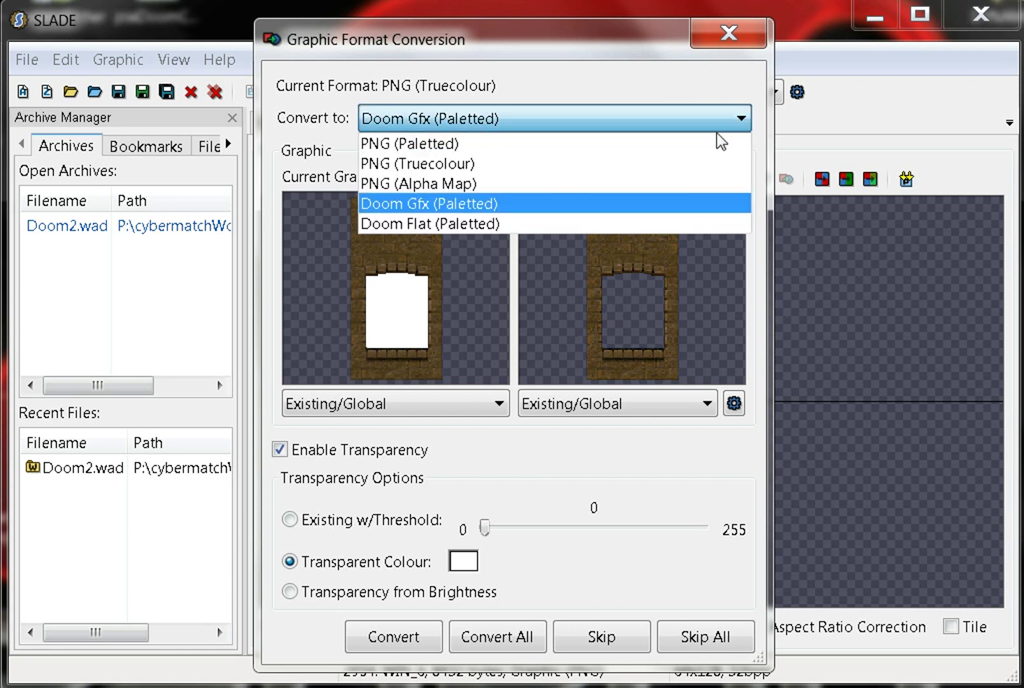
{"action": "left_click", "coordinate": [637, 149]}
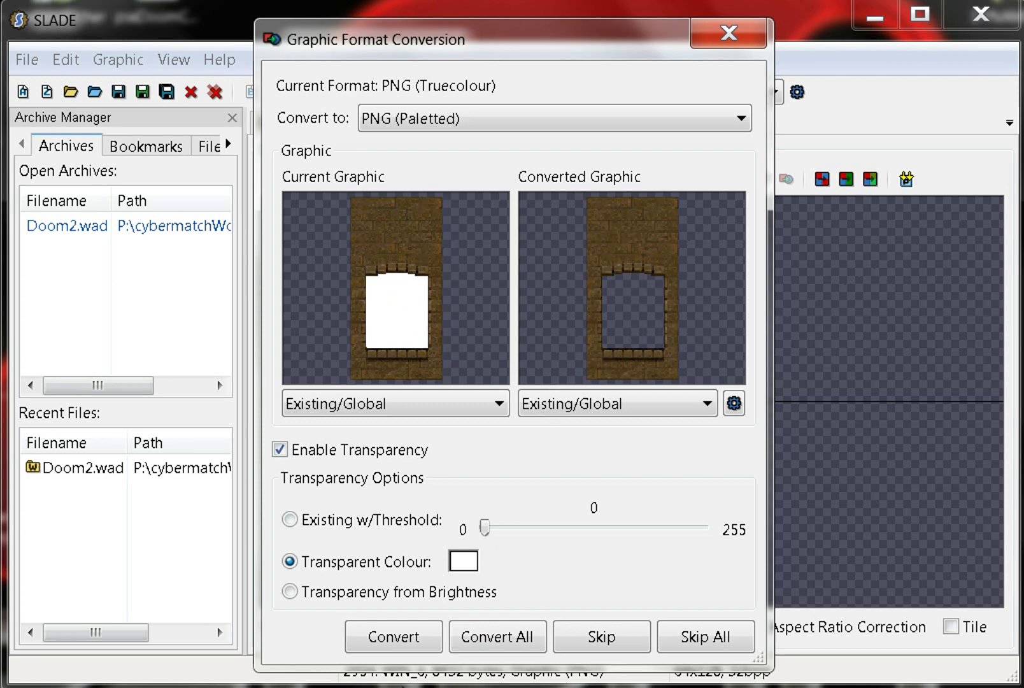
{"action": "left_click", "coordinate": [400, 635]}
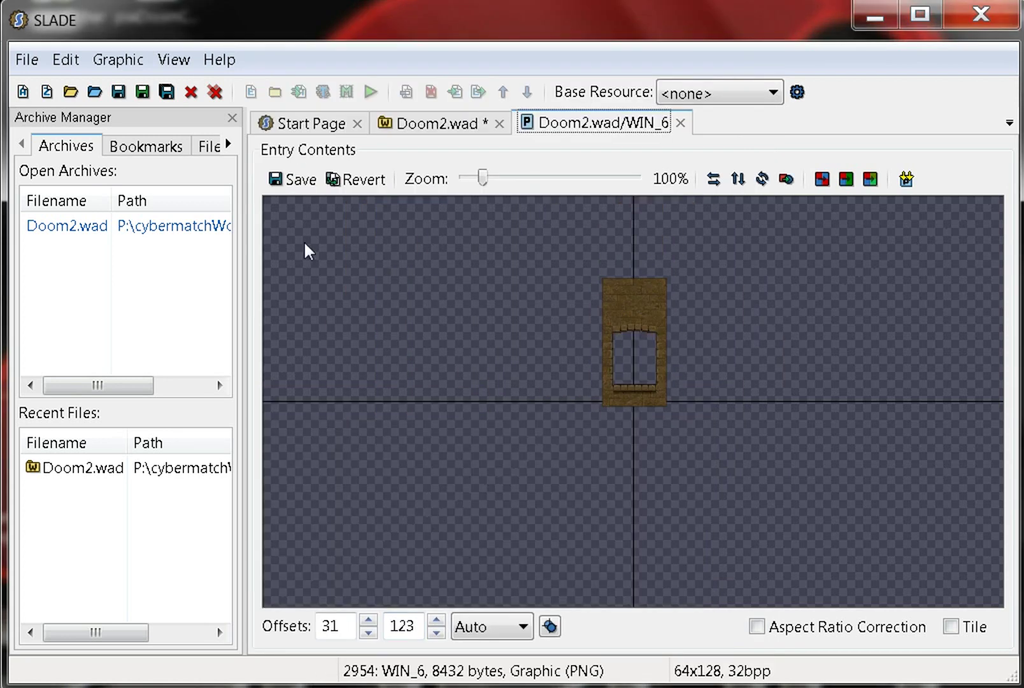
- Save the WIN_6 entry and the Doom2.wad archive, and exit SLADE
{"action": "left_click", "coordinate": [276, 181]}
{"action": "right_click", "coordinate": [153, 227]}
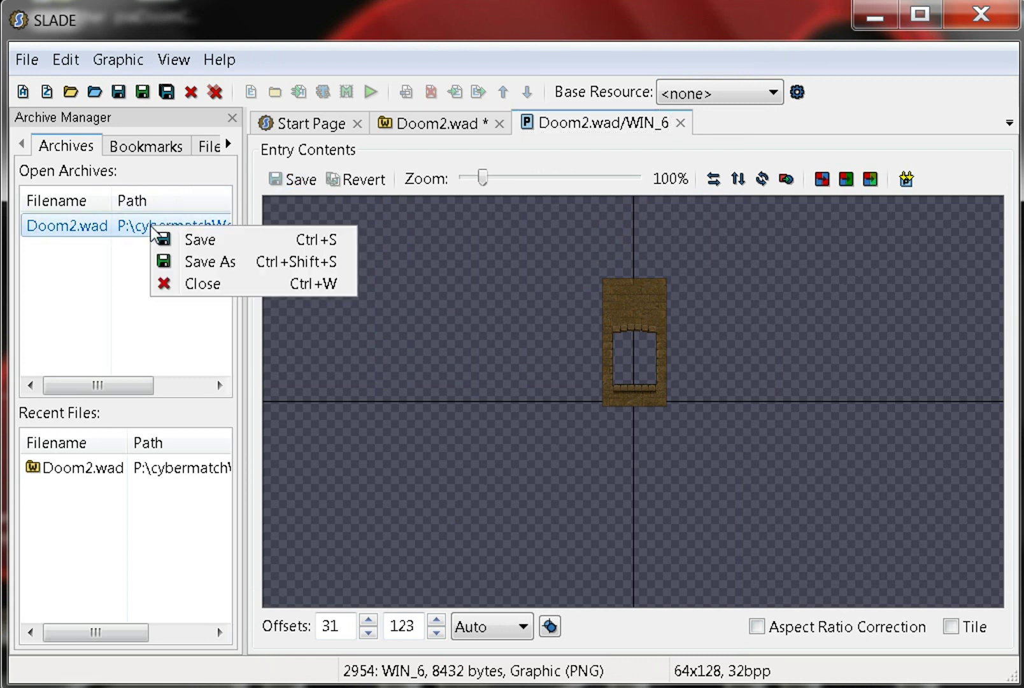
{"action": "left_click", "coordinate": [171, 238]}
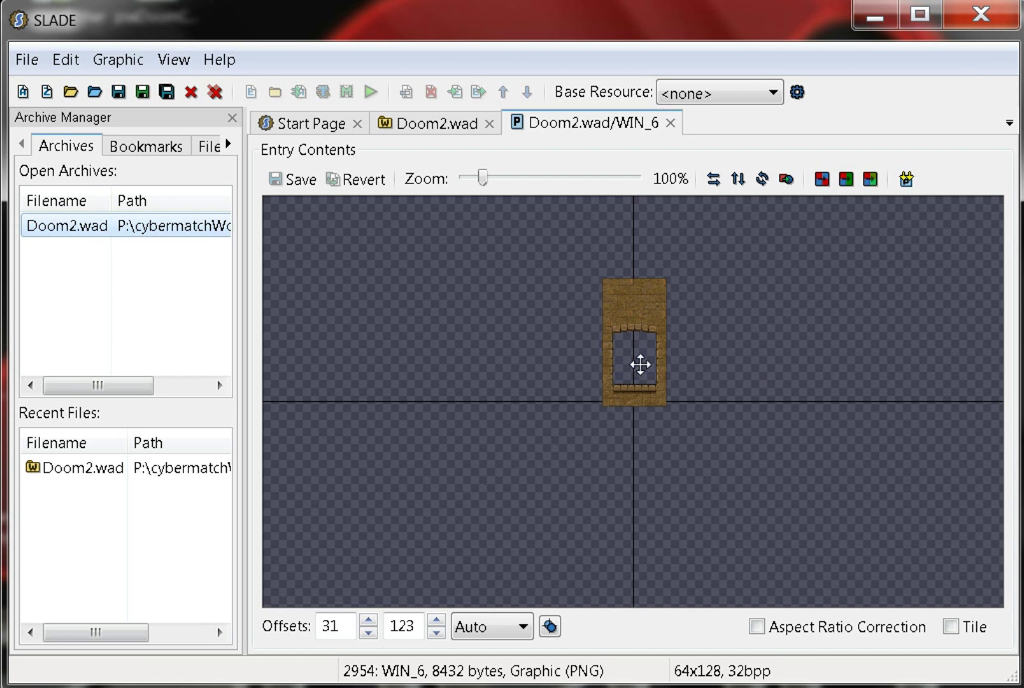
{"action": "left_click", "coordinate": [995, 21]}
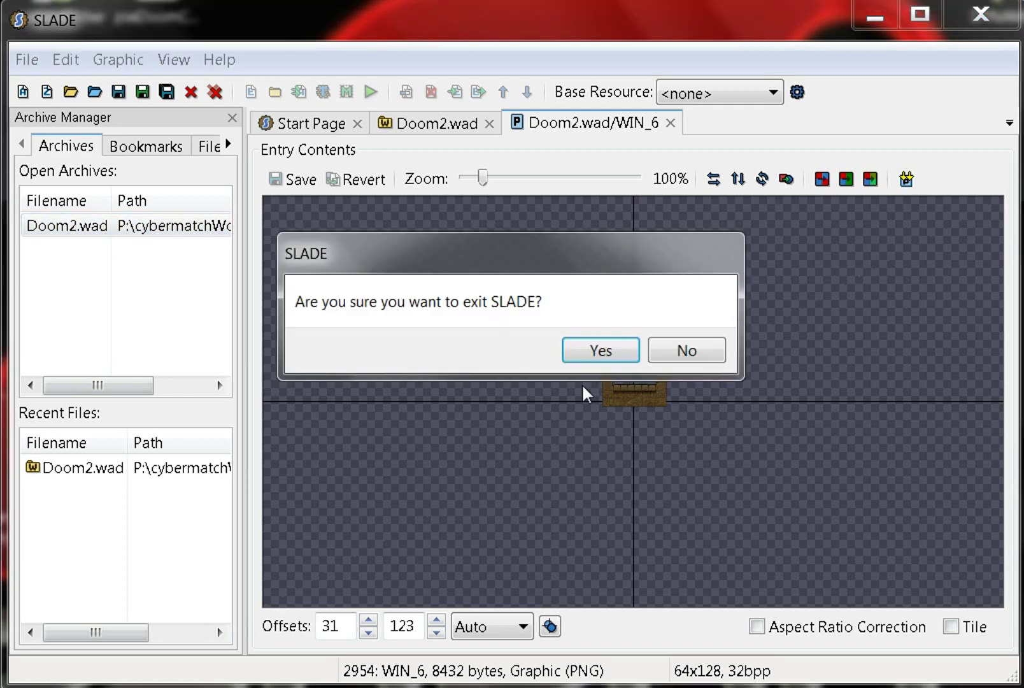
{"action": "left_click", "coordinate": [601, 351]}
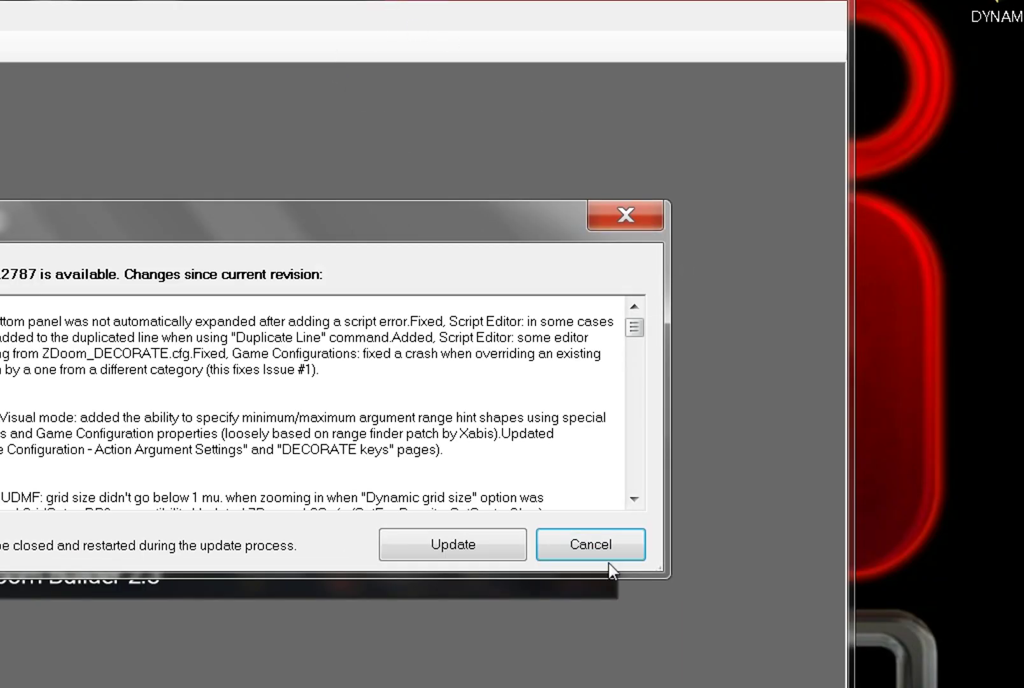
- In GZDoom Builder, decline the update and resize and reposition its window to fit the visible screen area
{"action": "left_click", "coordinate": [603, 553]}
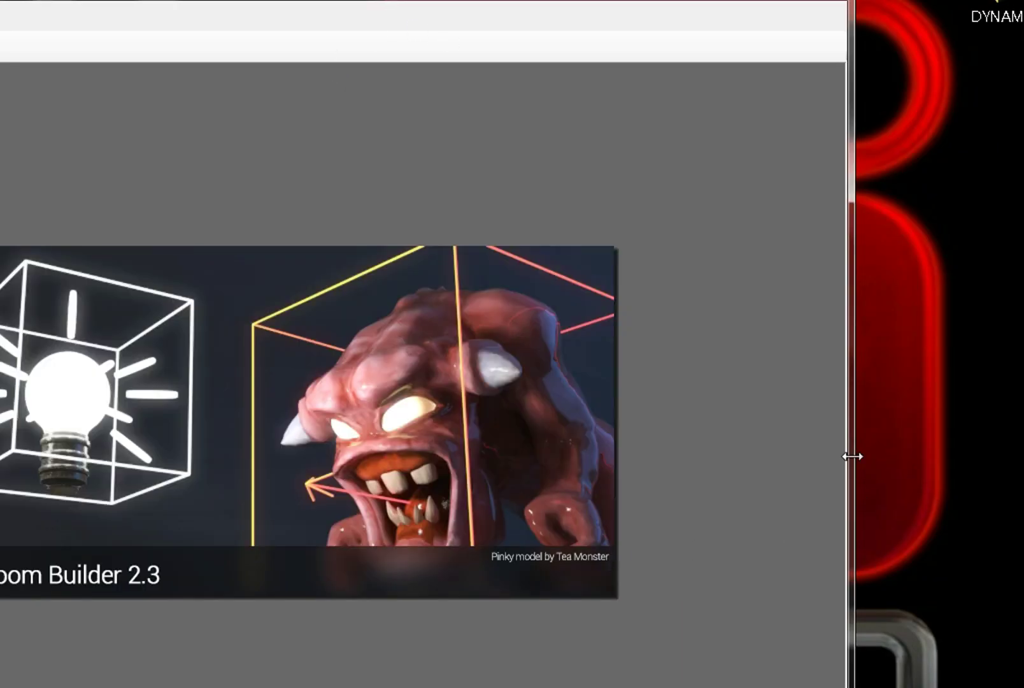
{"action": "left_click_drag", "start_coordinate": [852, 456], "coordinate": [727, 456]}
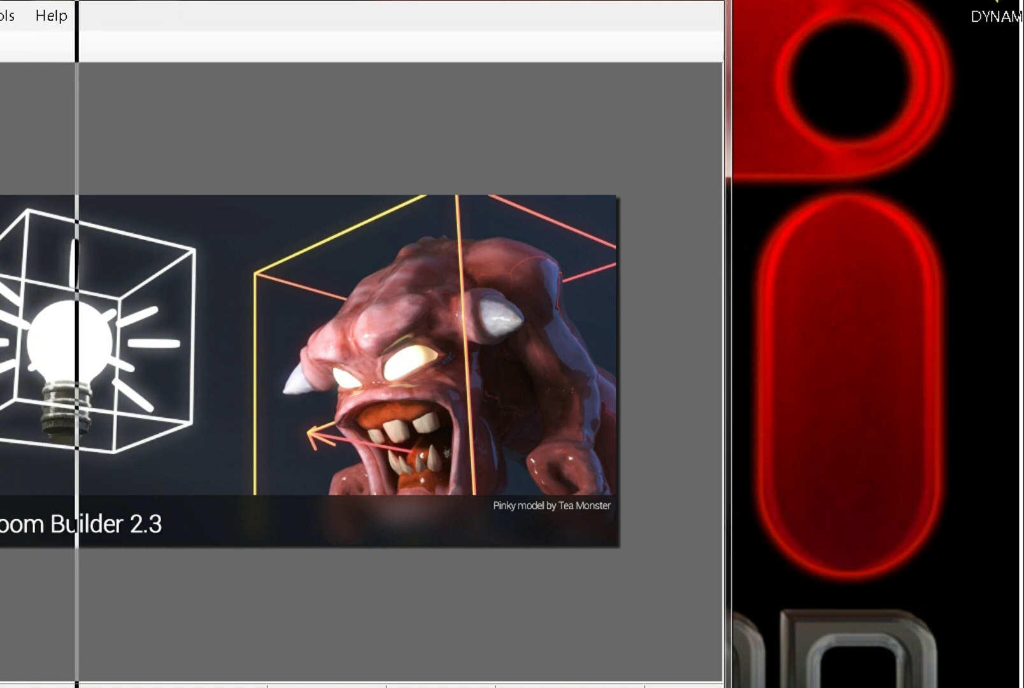
{"action": "left_click_drag", "start_coordinate": [476, 1], "coordinate": [488, 23]}
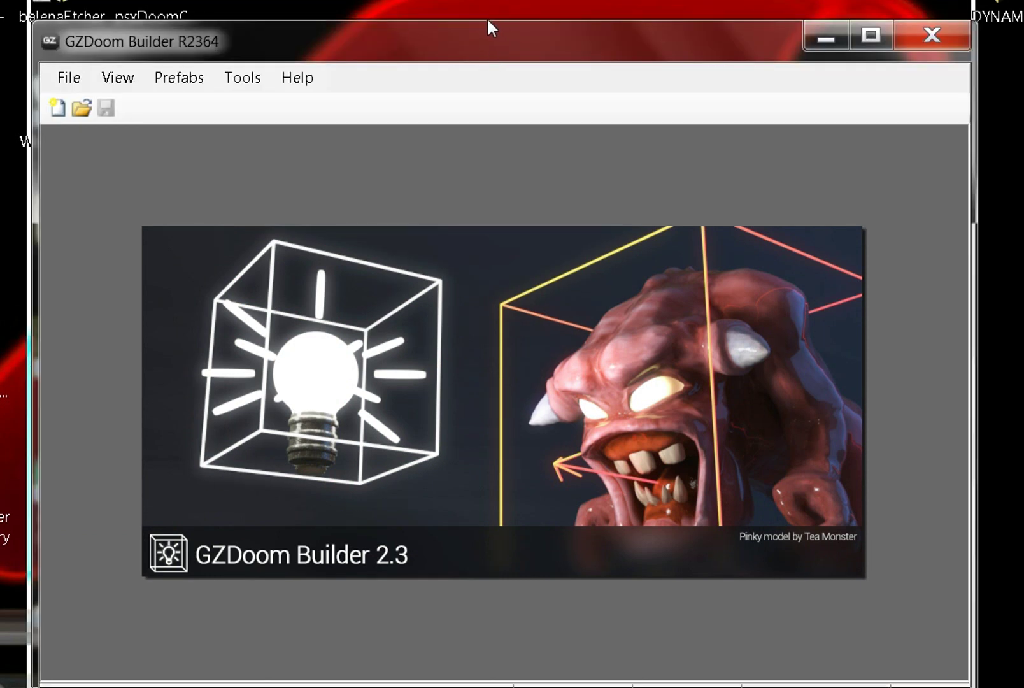
{"action": "left_click_drag", "start_coordinate": [491, 49], "coordinate": [487, 19]}
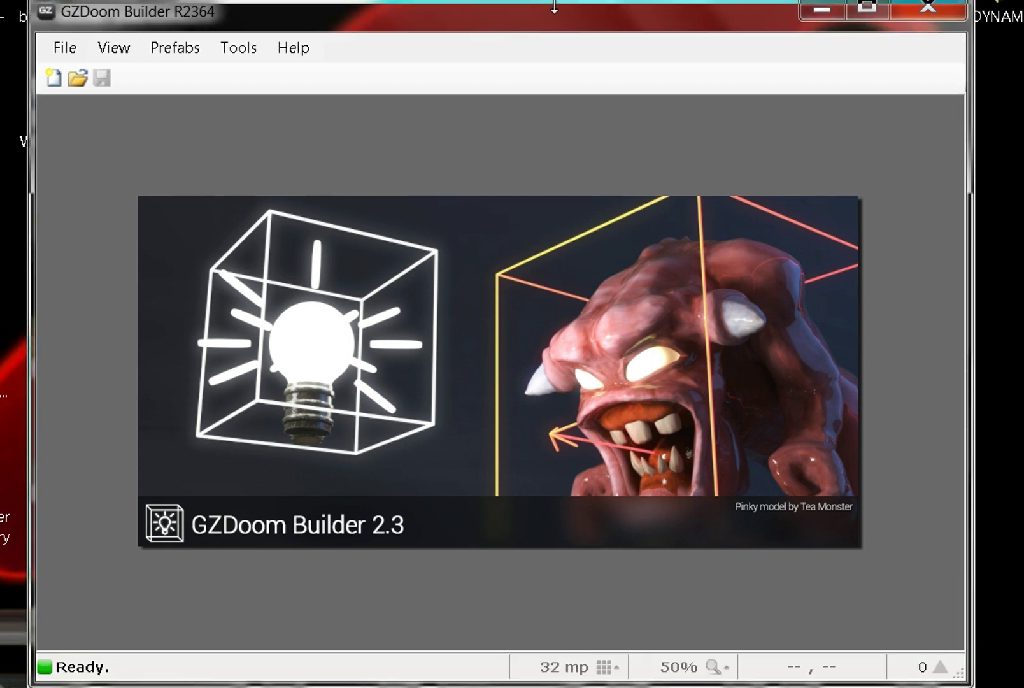
{"action": "left_click_drag", "start_coordinate": [968, 270], "coordinate": [1013, 271]}
{"action": "left_click_drag", "start_coordinate": [29, 438], "coordinate": [6, 440]}
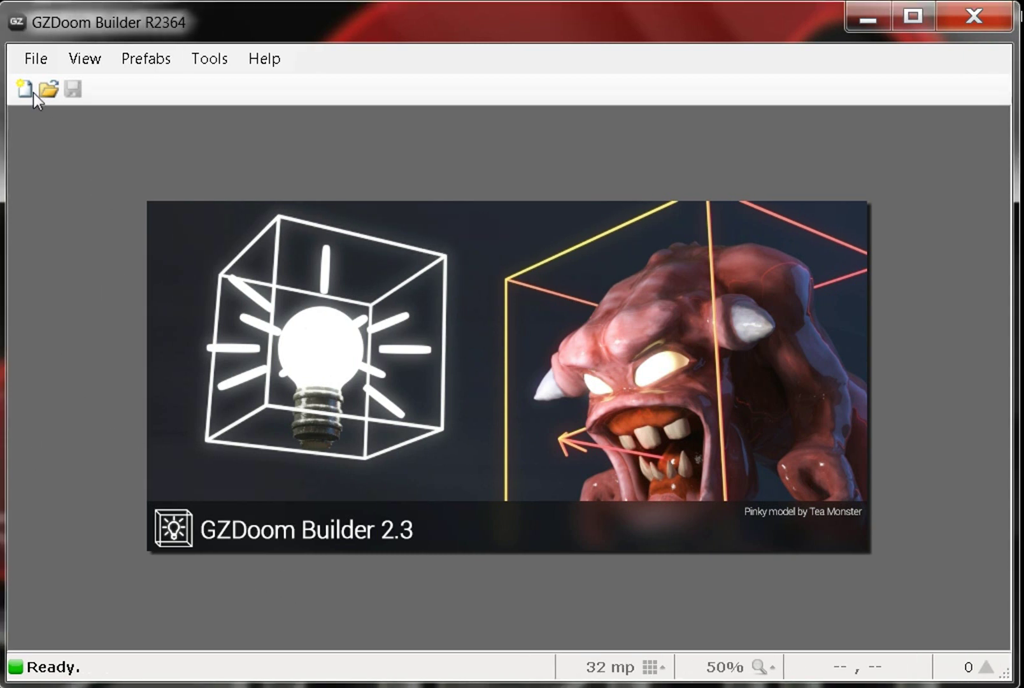
{"action": "left_click", "coordinate": [32, 58]}
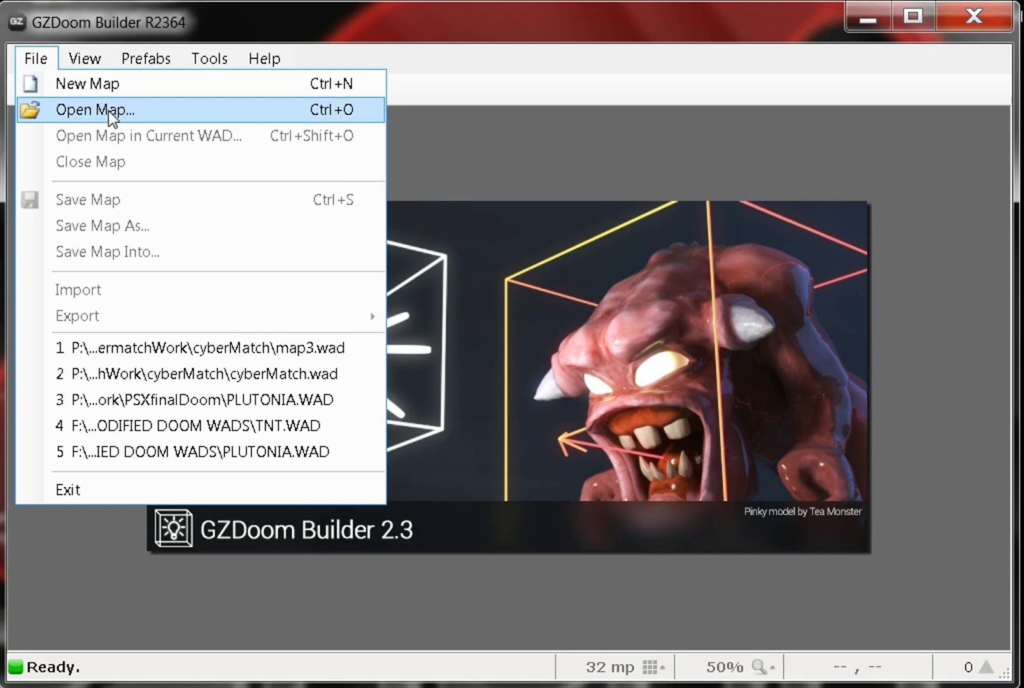
{"action": "left_click", "coordinate": [140, 110]}
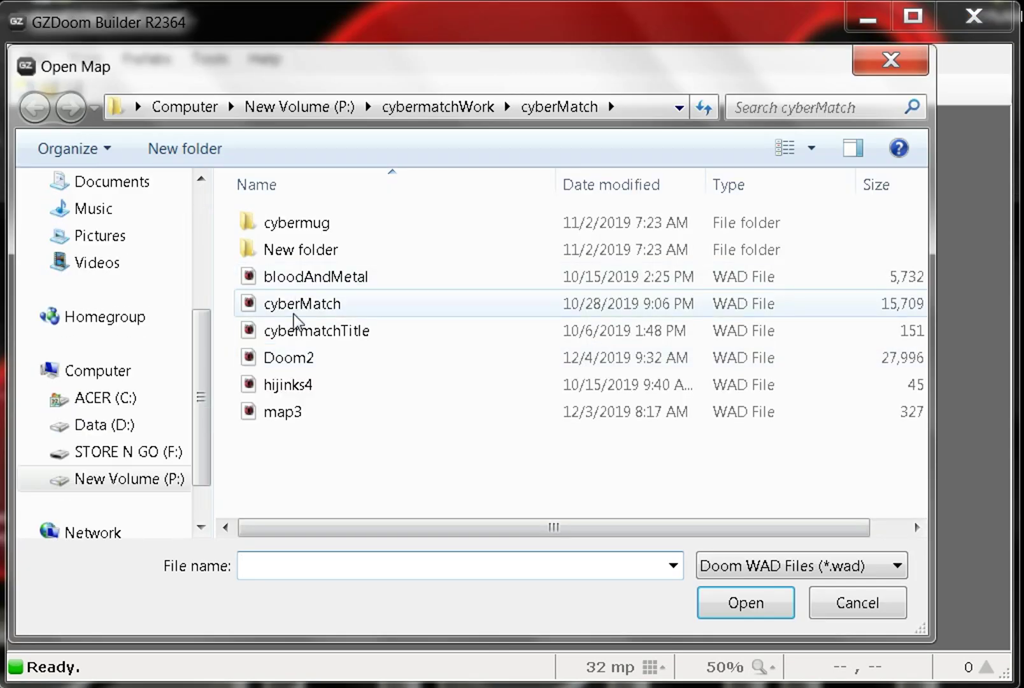
{"action": "left_click", "coordinate": [294, 312]}
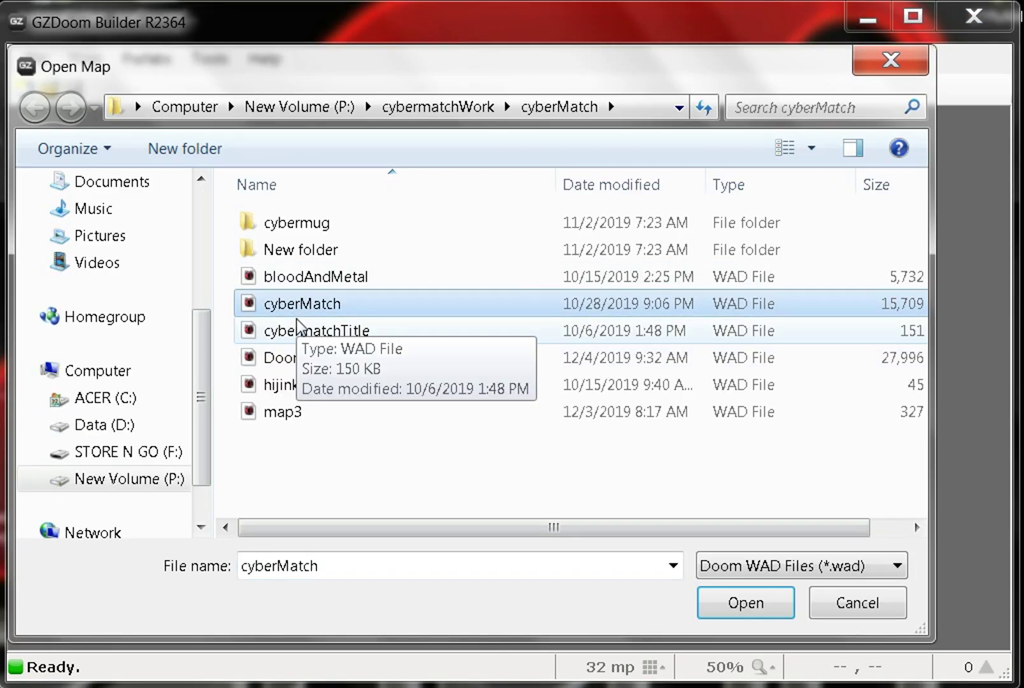
{"action": "left_click", "coordinate": [756, 612]}
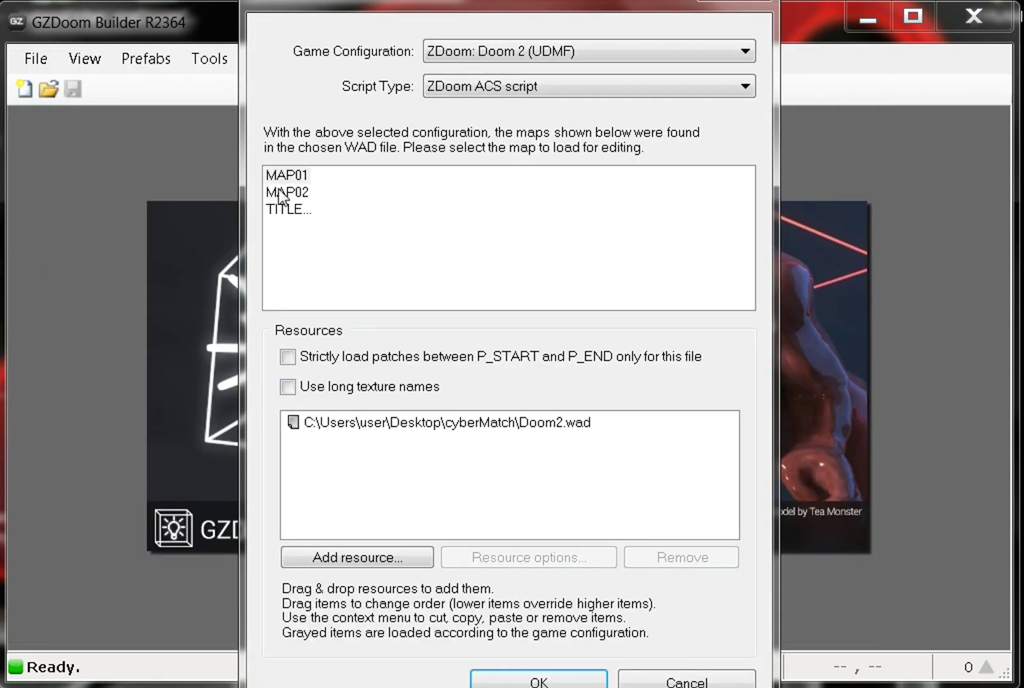
{"action": "left_click", "coordinate": [746, 1]}
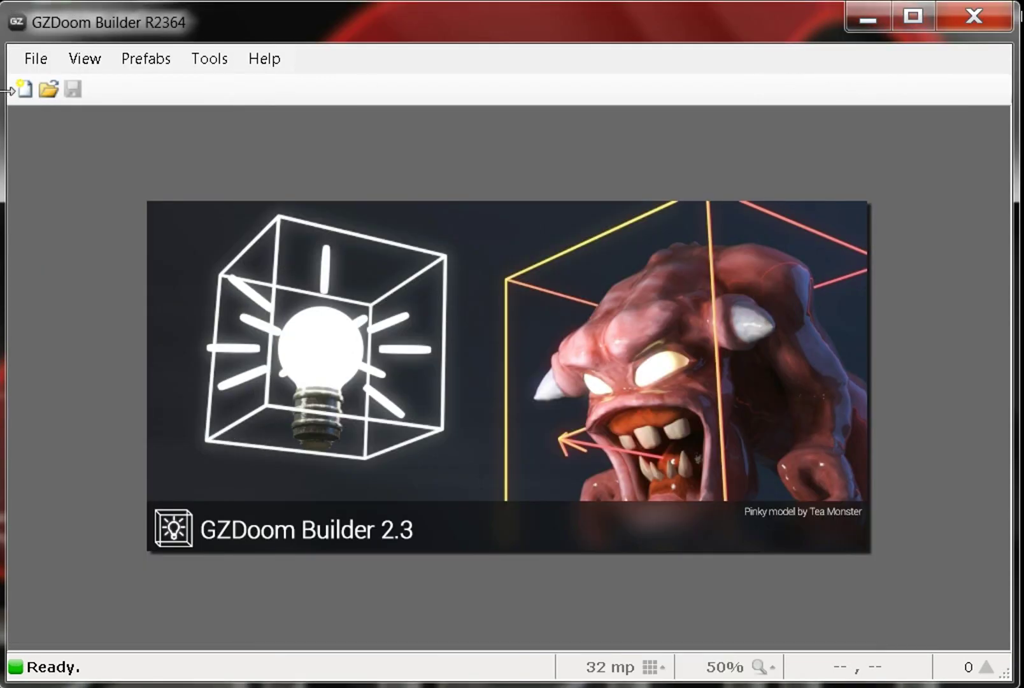
- Open MAP03 from map3.wad with the GZDoom: Doom 2 (UDMF) configuration and the listed Doom2.wad resource
{"action": "left_click", "coordinate": [50, 62]}
{"action": "left_click", "coordinate": [77, 107]}
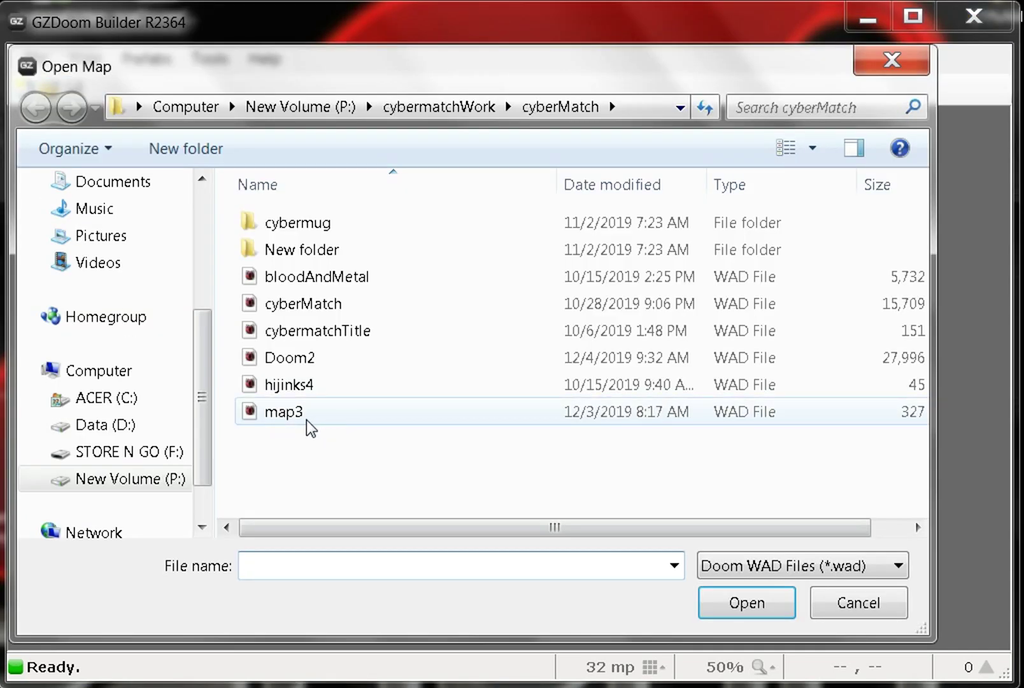
{"action": "left_click", "coordinate": [761, 603]}
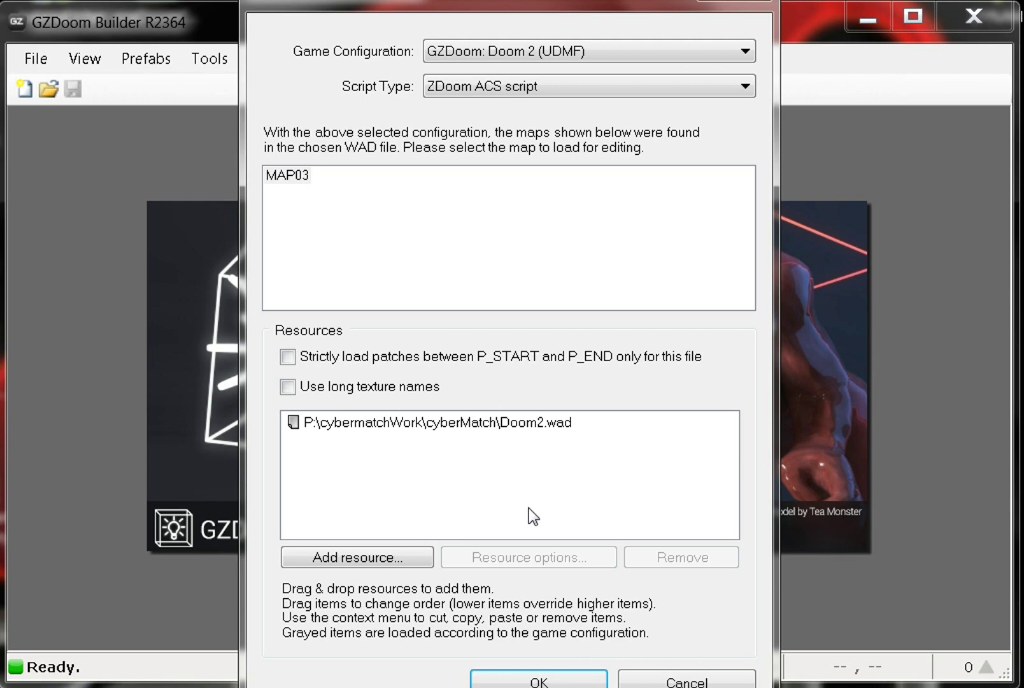
{"action": "left_click", "coordinate": [521, 682]}
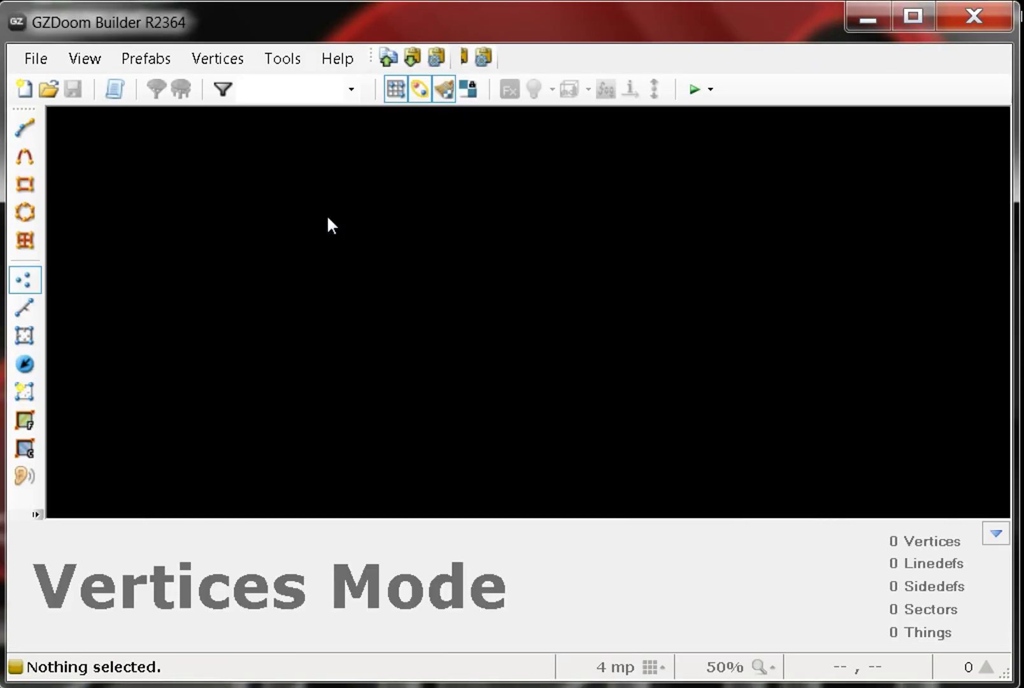
{"action": "scroll", "coordinate": [541, 339], "scroll_direction": "down", "scroll_amount": 5}
{"action": "scroll", "coordinate": [541, 337], "scroll_direction": "down", "scroll_amount": 15}
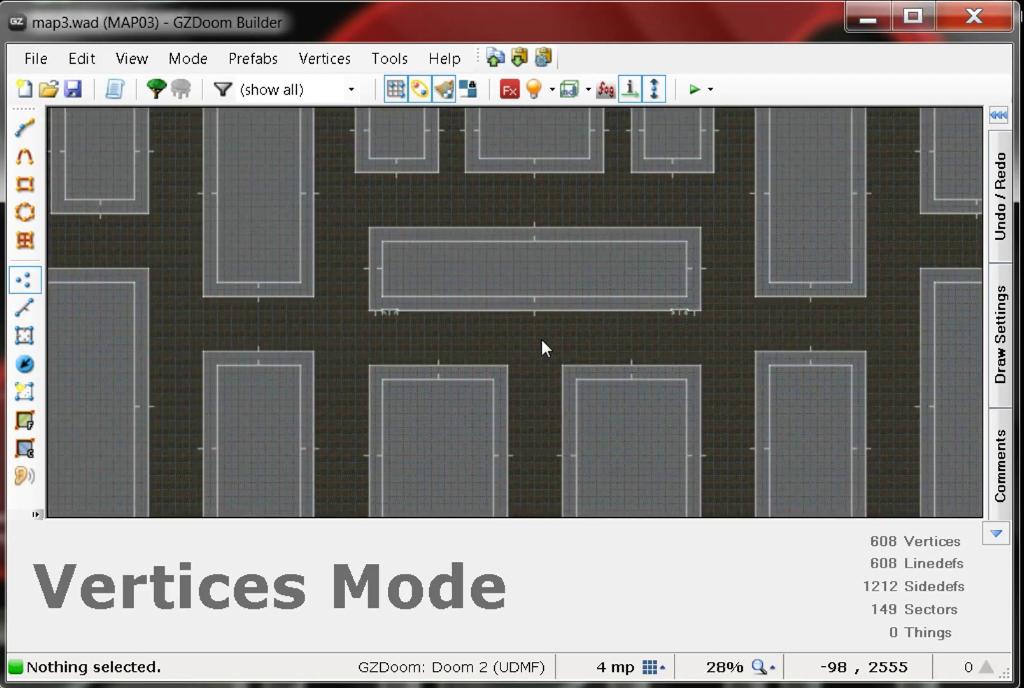
- Examine the city-block layout of MAP03 in the 2D map view
{"action": "scroll", "coordinate": [531, 313], "scroll_direction": "up", "scroll_amount": 6}
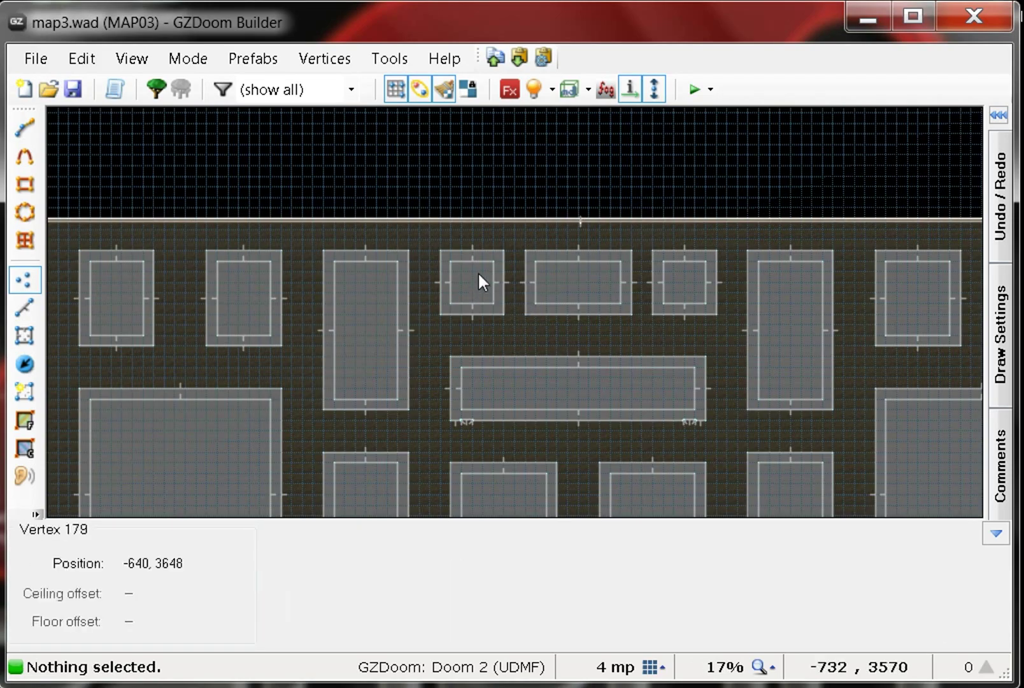
{"action": "scroll", "coordinate": [437, 292], "scroll_direction": "down", "scroll_amount": 2}
{"action": "scroll", "coordinate": [660, 302], "scroll_direction": "up", "scroll_amount": 4}
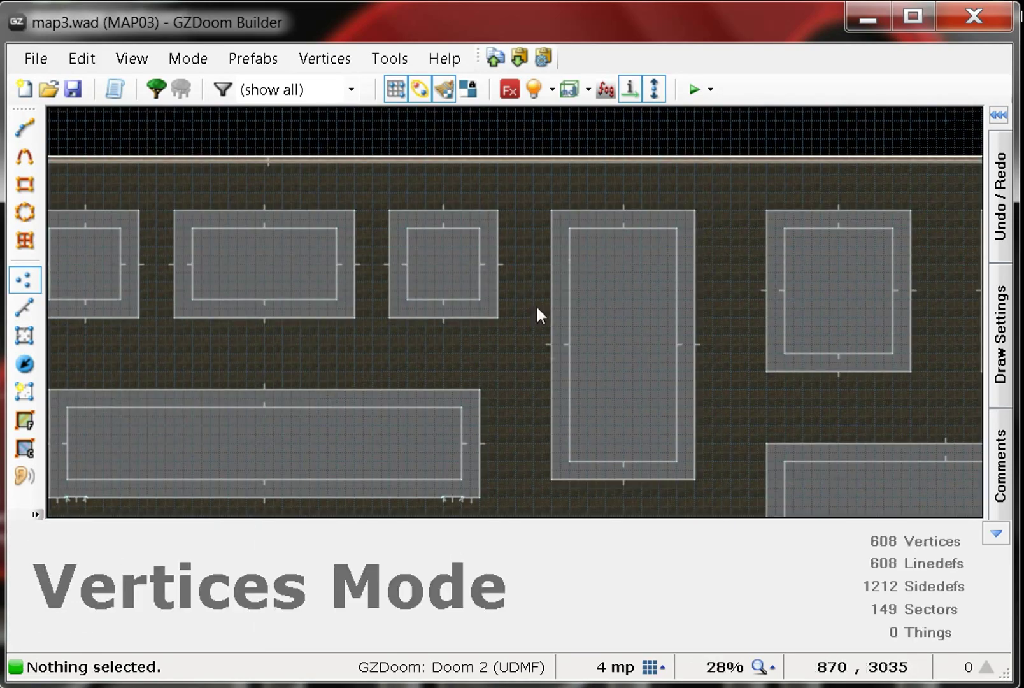
{"action": "scroll", "coordinate": [537, 312], "scroll_direction": "down", "scroll_amount": 9}
{"action": "scroll", "coordinate": [510, 357], "scroll_direction": "up", "scroll_amount": 4}
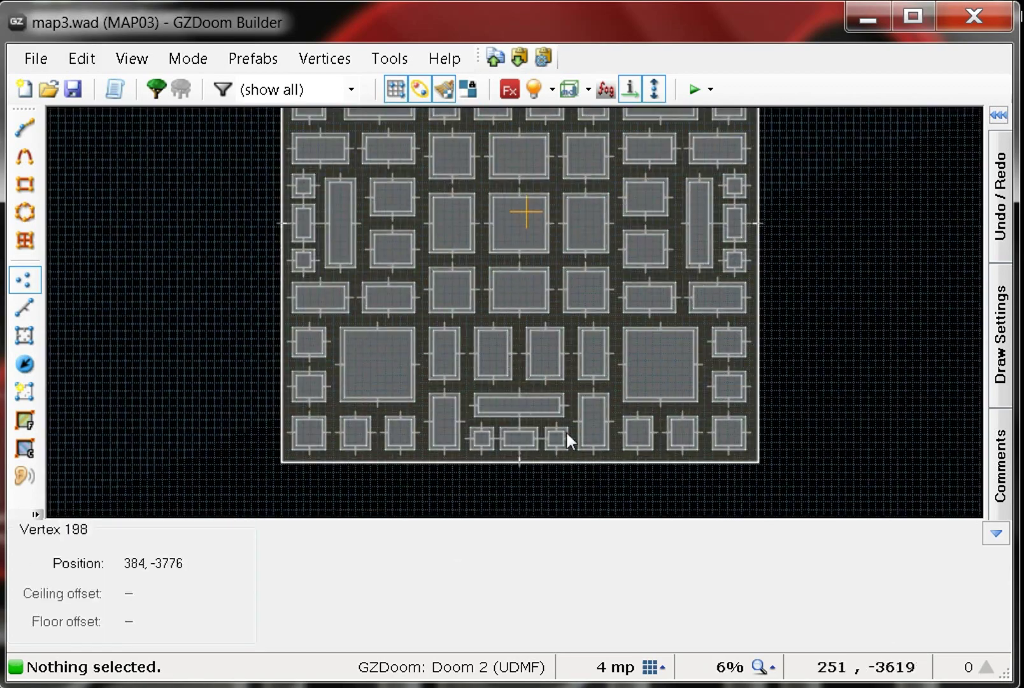
{"action": "scroll", "coordinate": [688, 332], "scroll_direction": "down", "scroll_amount": 2}
{"action": "scroll", "coordinate": [625, 303], "scroll_direction": "up", "scroll_amount": 4}
{"action": "scroll", "coordinate": [623, 303], "scroll_direction": "down", "scroll_amount": 3}
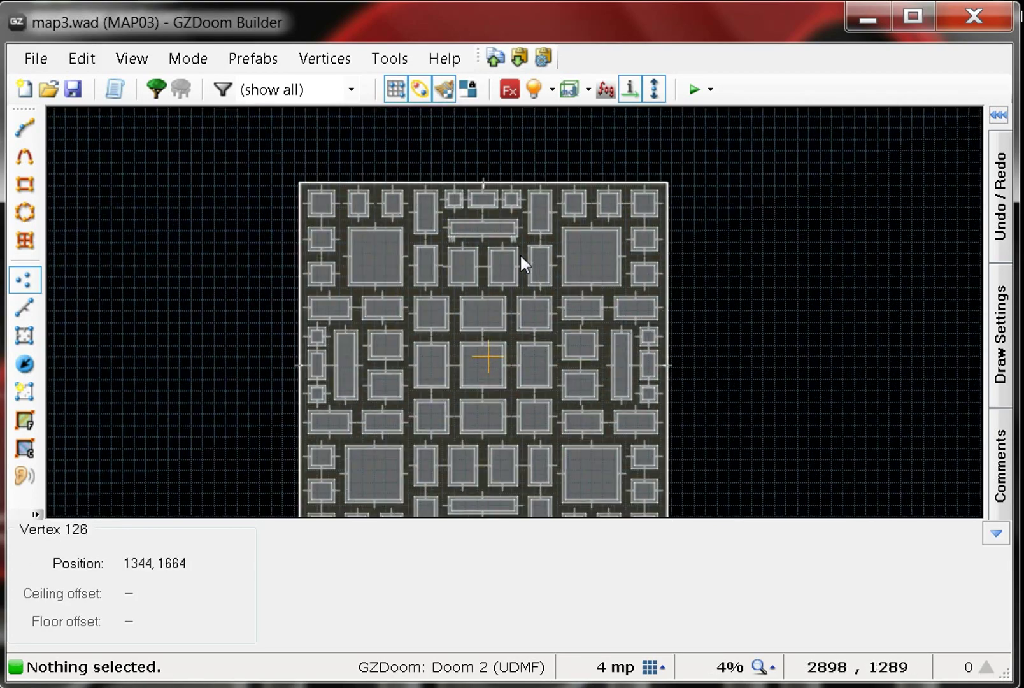
{"action": "scroll", "coordinate": [440, 235], "scroll_direction": "up", "scroll_amount": 3}
{"action": "scroll", "coordinate": [488, 376], "scroll_direction": "down", "scroll_amount": 1}
{"action": "scroll", "coordinate": [465, 285], "scroll_direction": "up", "scroll_amount": 1}
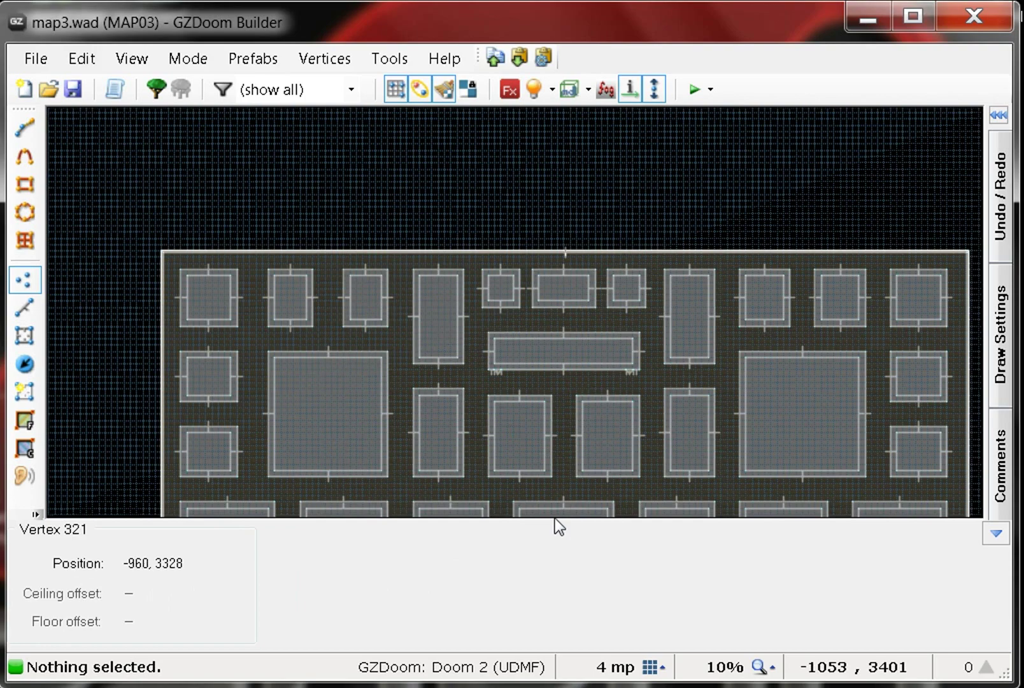
{"action": "scroll", "coordinate": [623, 449], "scroll_direction": "up", "scroll_amount": 3}
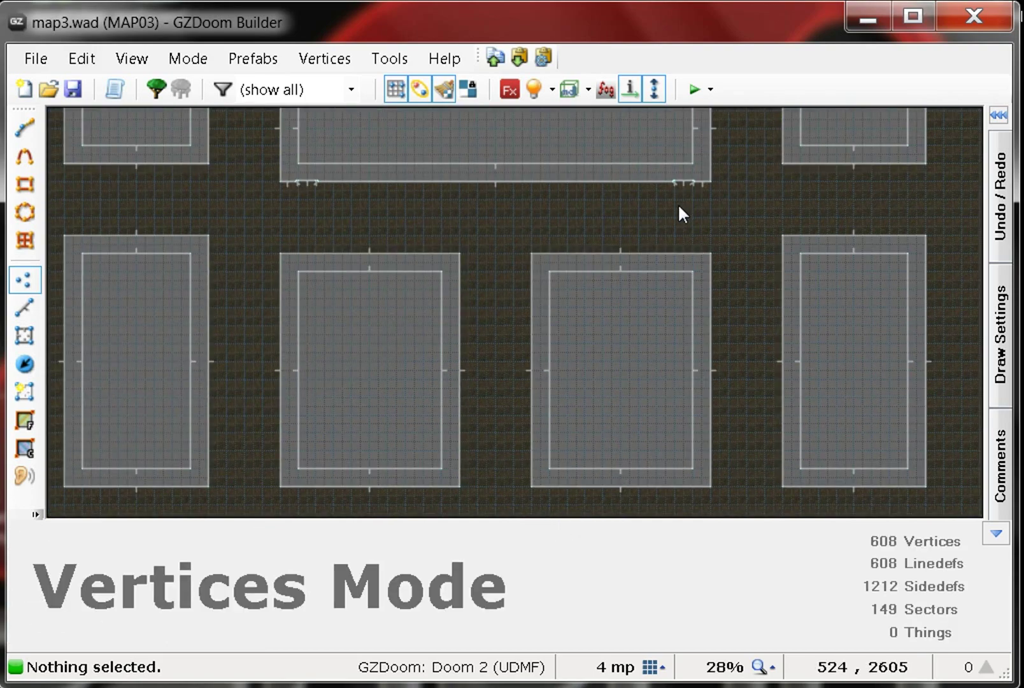
- Inspect the windowed building facades and streets around the long northern block in 3D visual mode
{"action": "key", "text": "w"}
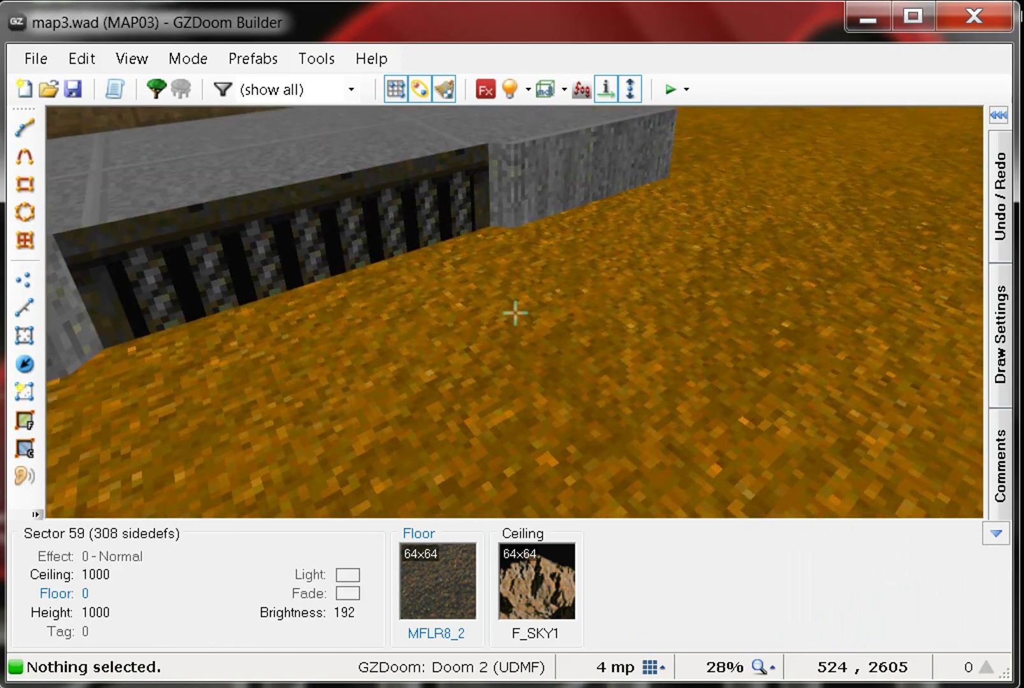
{"action": "key", "text": "f"}
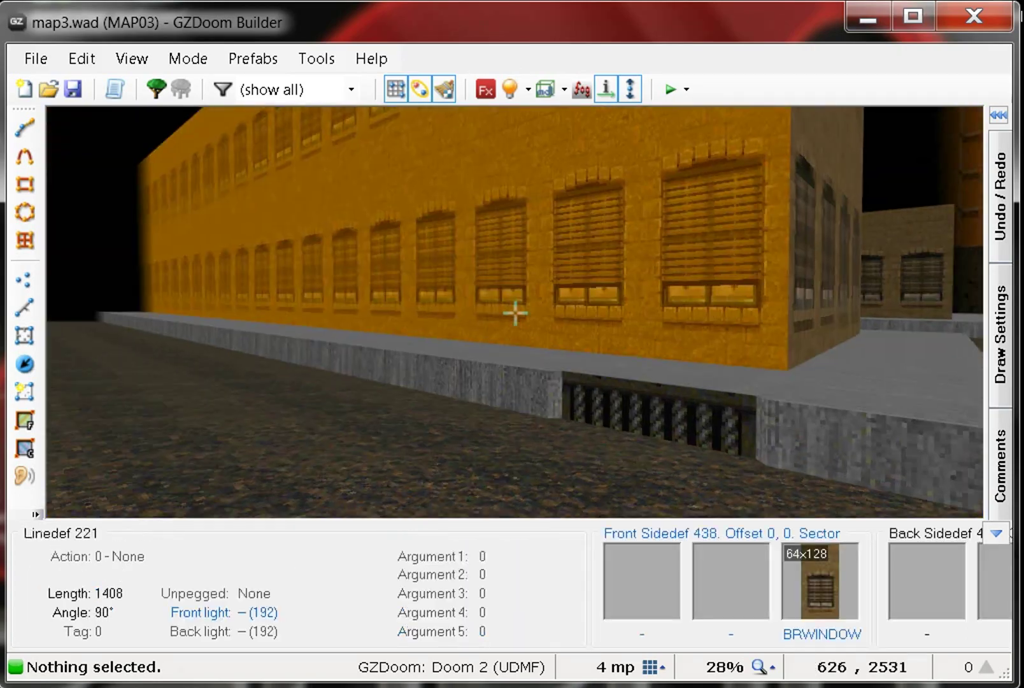
{"action": "key", "text": "e"}
{"action": "key", "text": "e"}
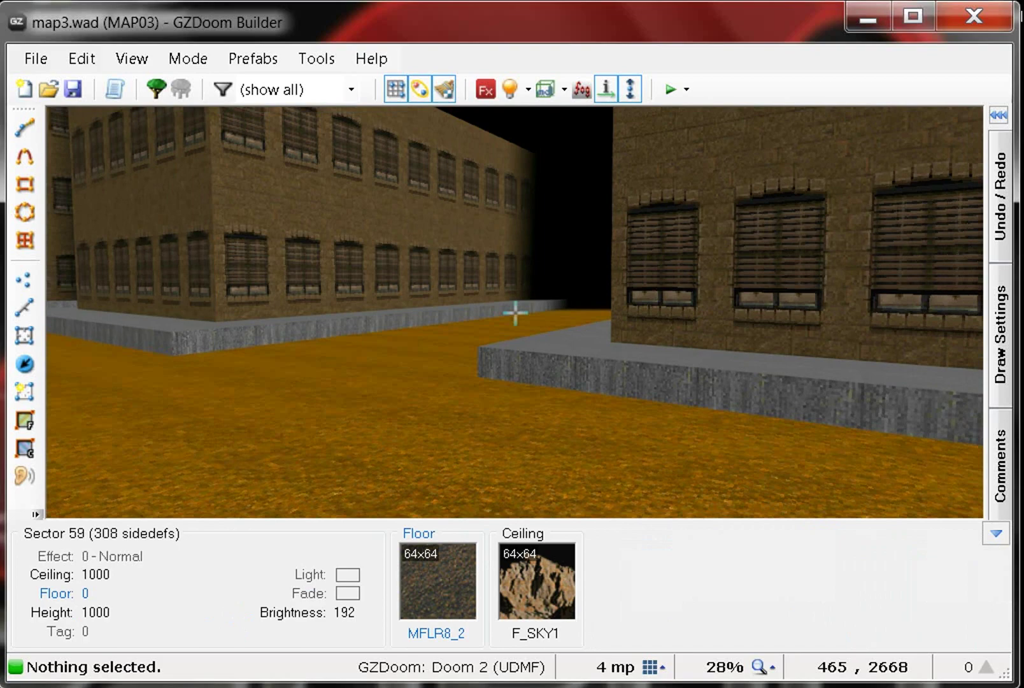
{"action": "key", "text": "w"}
{"action": "key", "text": "e"}
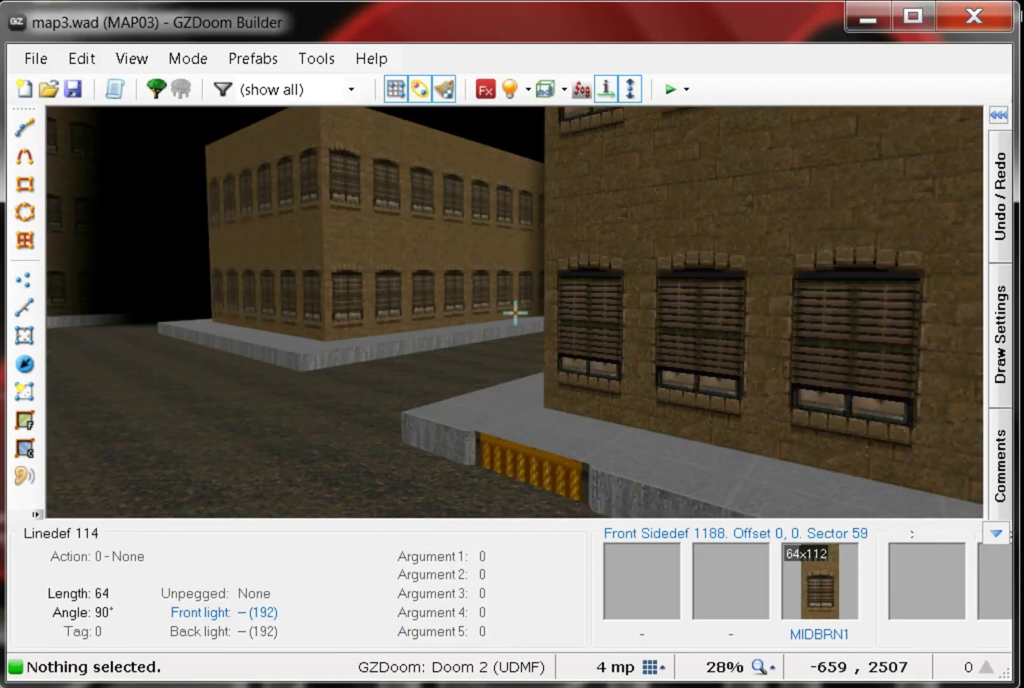
{"action": "key", "text": "w"}
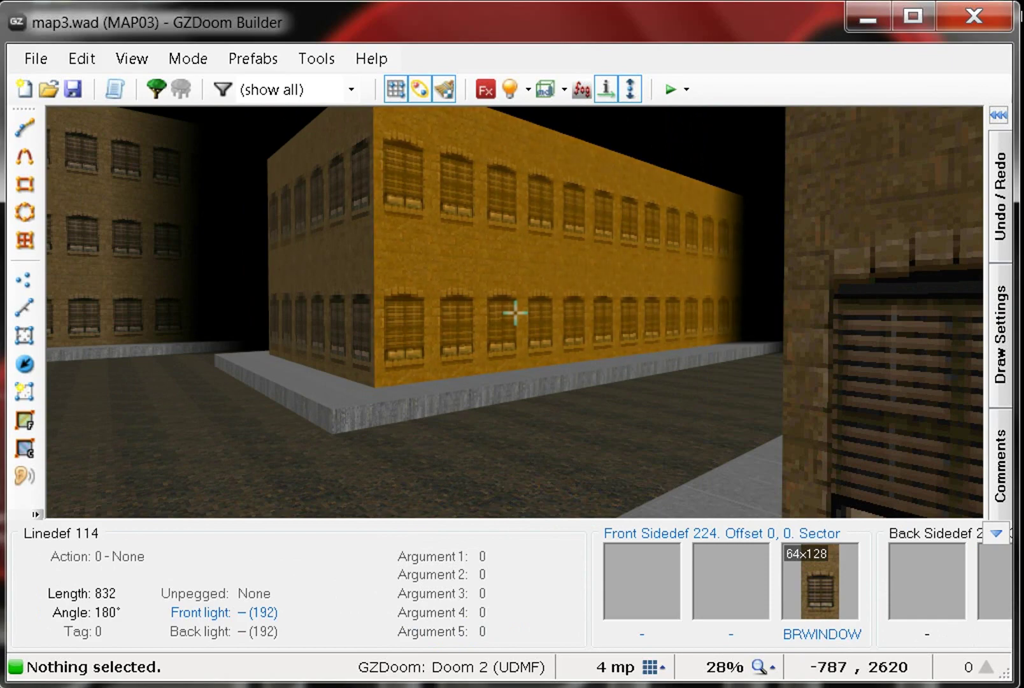
{"action": "key", "text": "q"}
- Inspect the walls and roof of the small middle building in the northernmost row in 3D visual mode
{"action": "scroll", "coordinate": [517, 311], "scroll_direction": "down", "scroll_amount": 5}
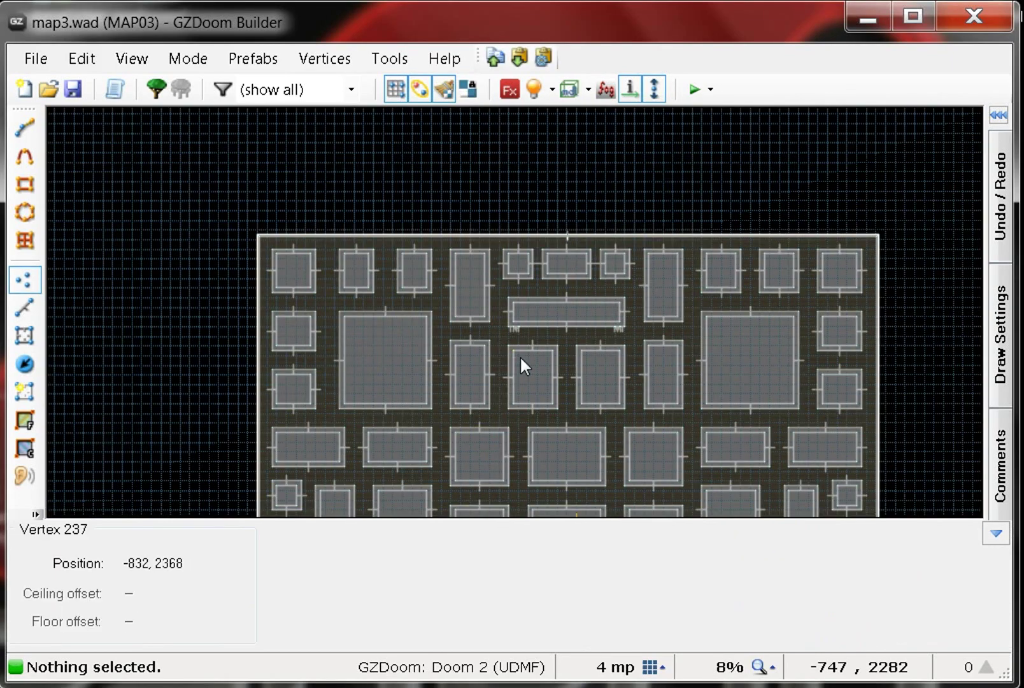
{"action": "scroll", "coordinate": [520, 356], "scroll_direction": "down", "scroll_amount": 4}
{"action": "scroll", "coordinate": [527, 376], "scroll_direction": "up", "scroll_amount": 10}
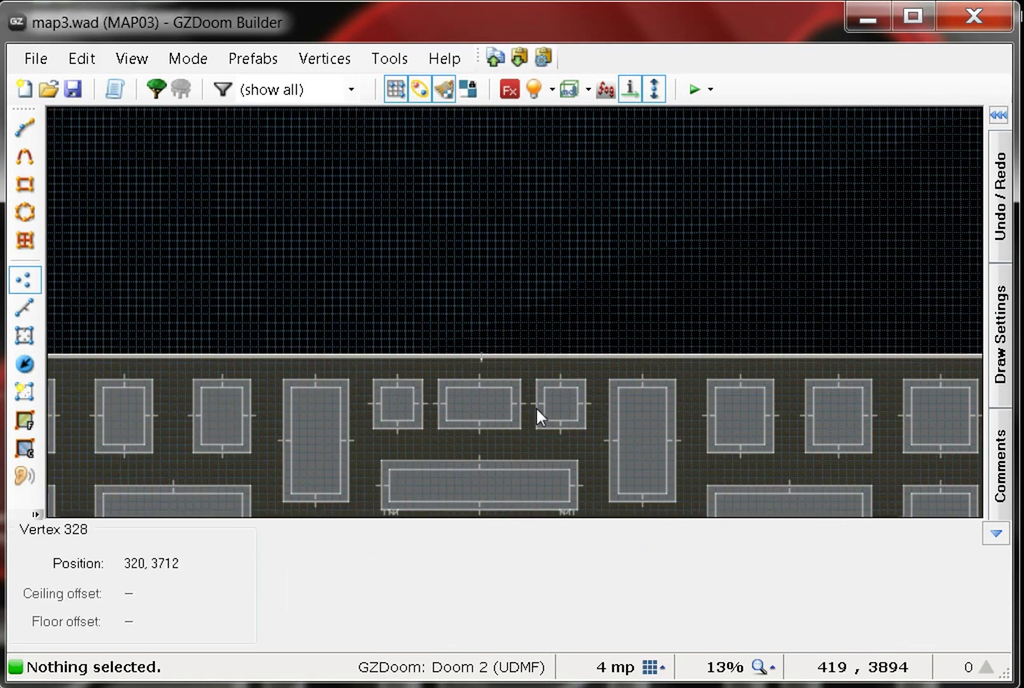
{"action": "key", "text": "q"}
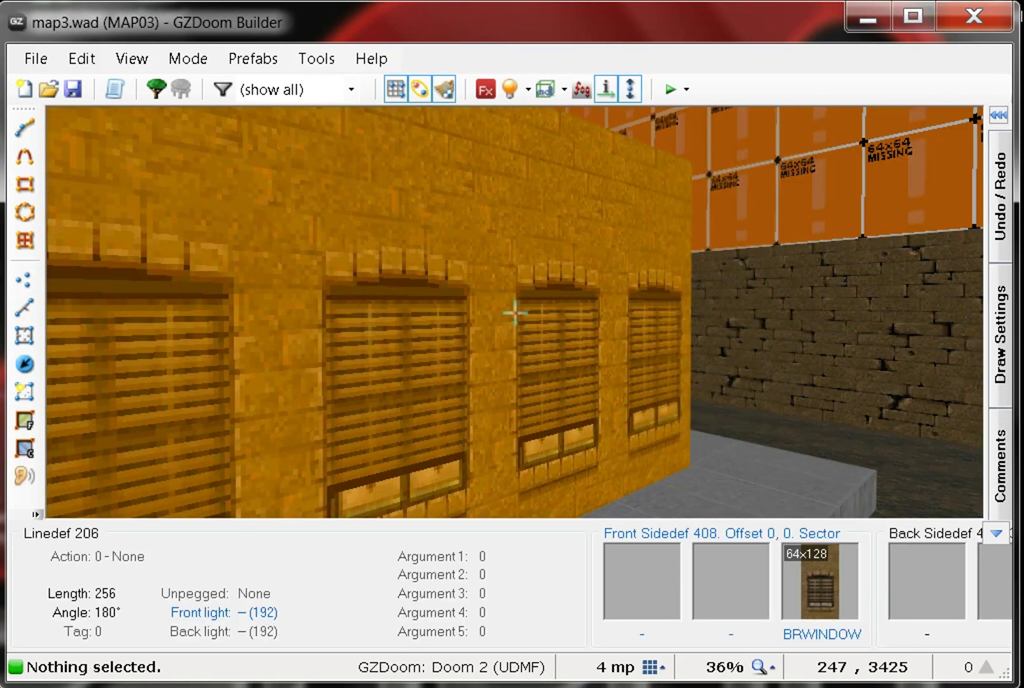
{"action": "key", "text": "e"}
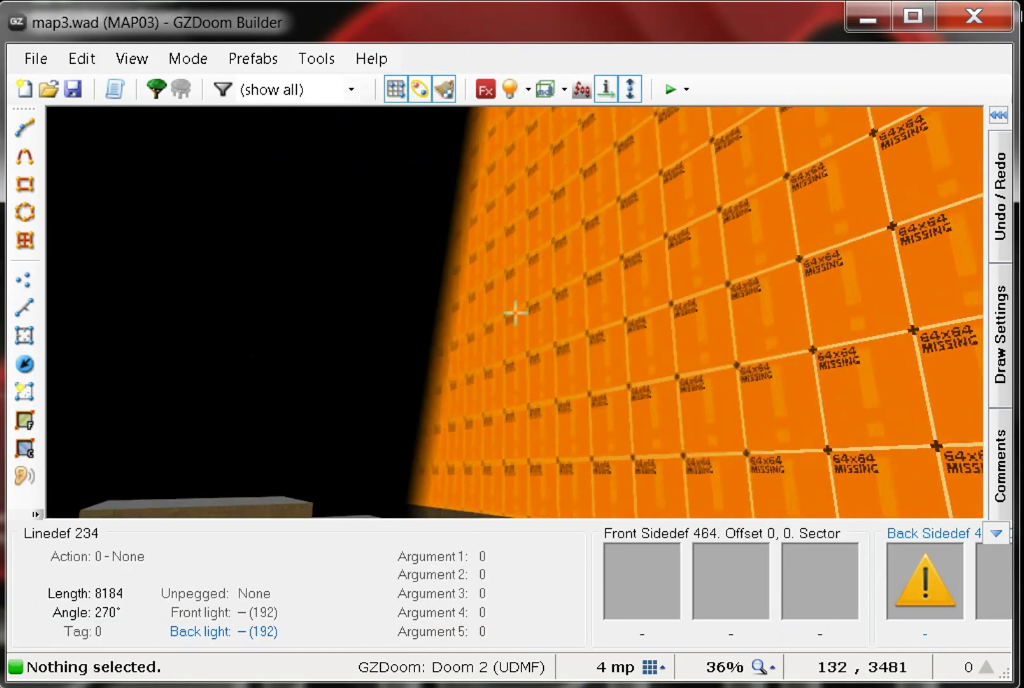
{"action": "key", "text": "d"}
{"action": "key", "text": "a"}
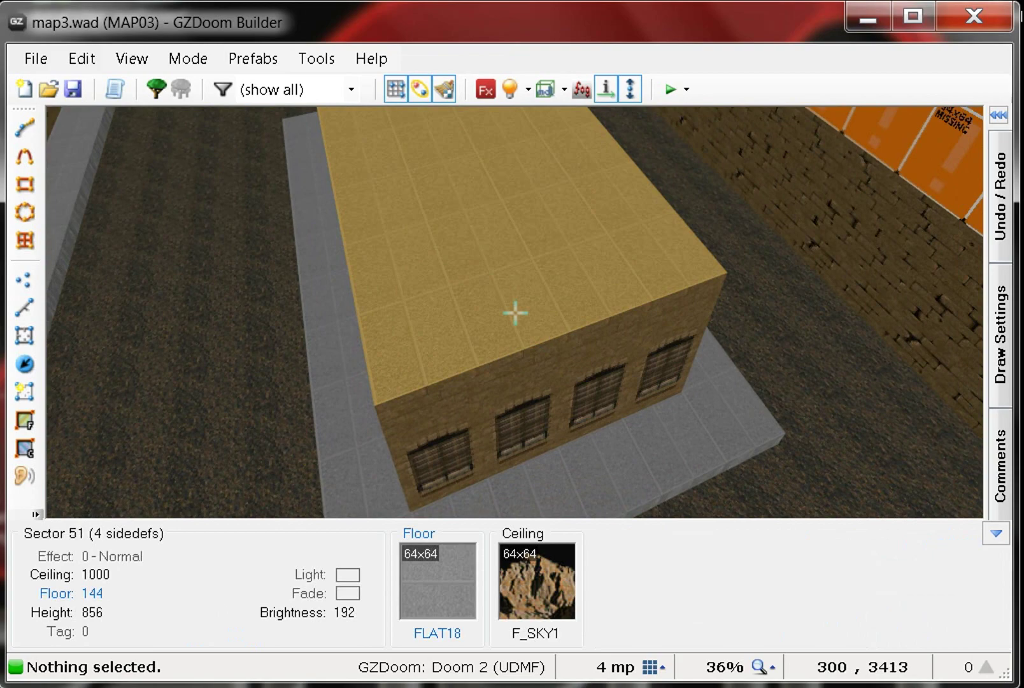
{"action": "key", "text": "e"}
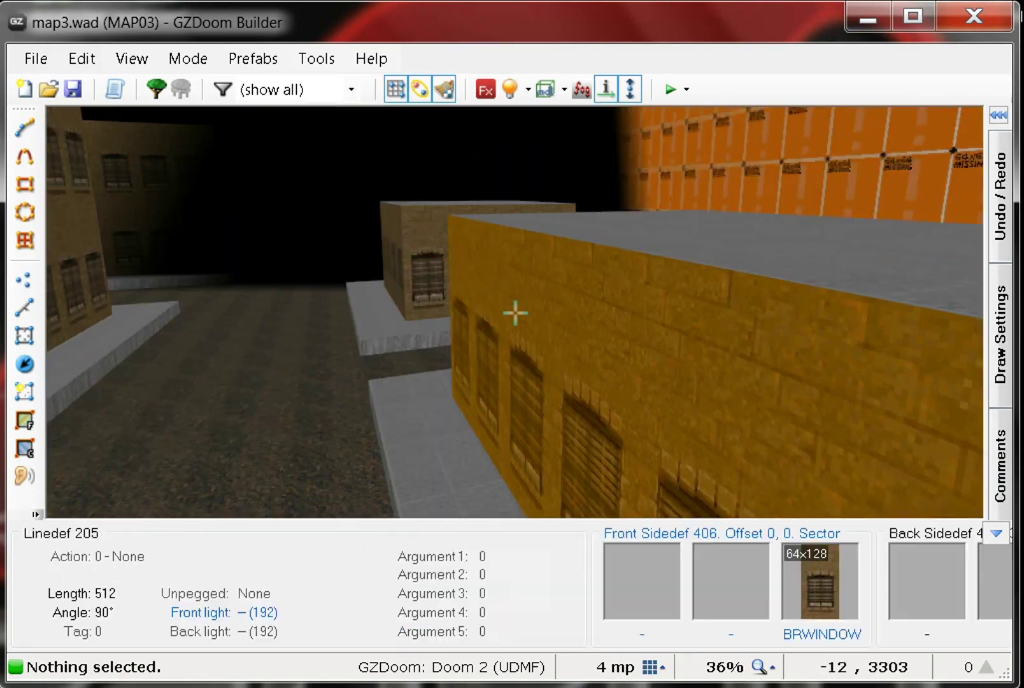
{"action": "key", "text": "d"}
{"action": "key", "text": "e"}
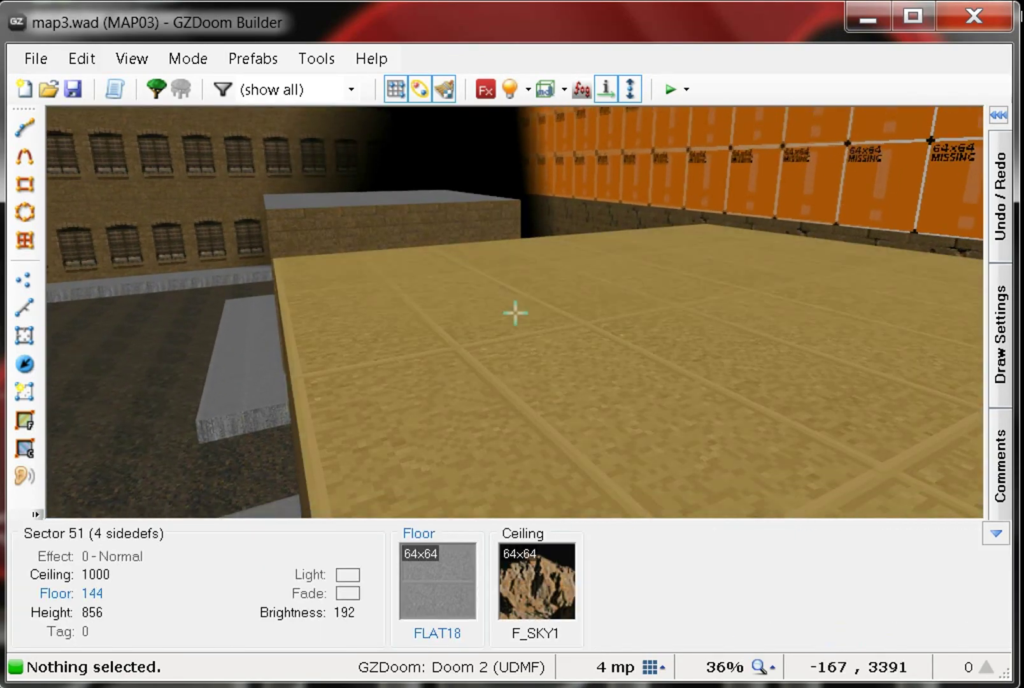
{"action": "key", "text": "v"}
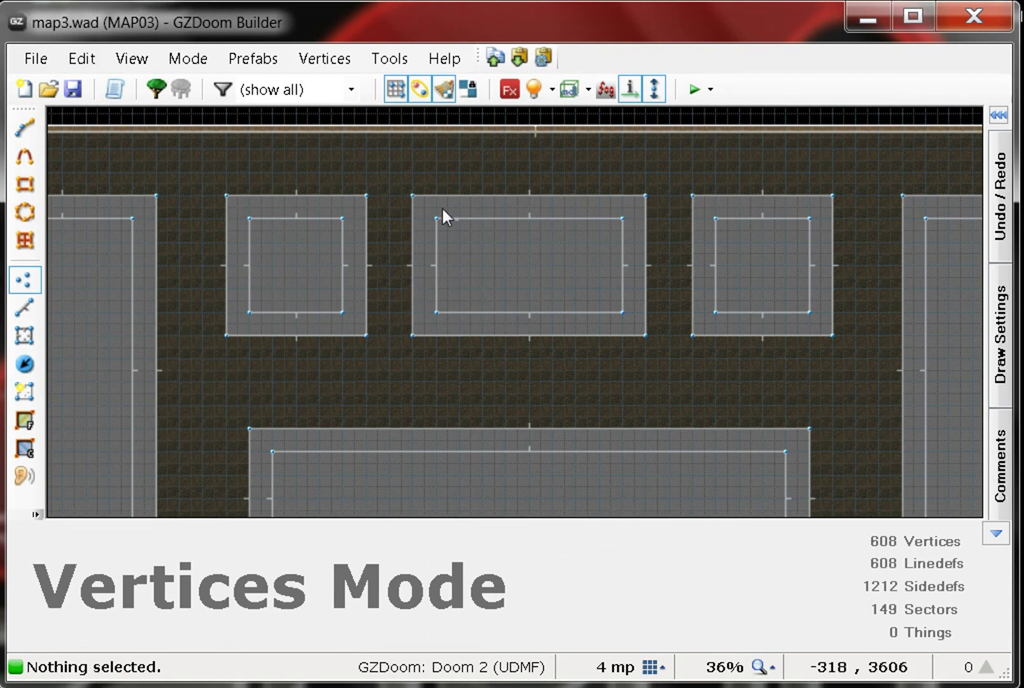
- Set the map grid size to 16 mp
{"action": "scroll", "coordinate": [433, 220], "scroll_direction": "up", "scroll_amount": 15}
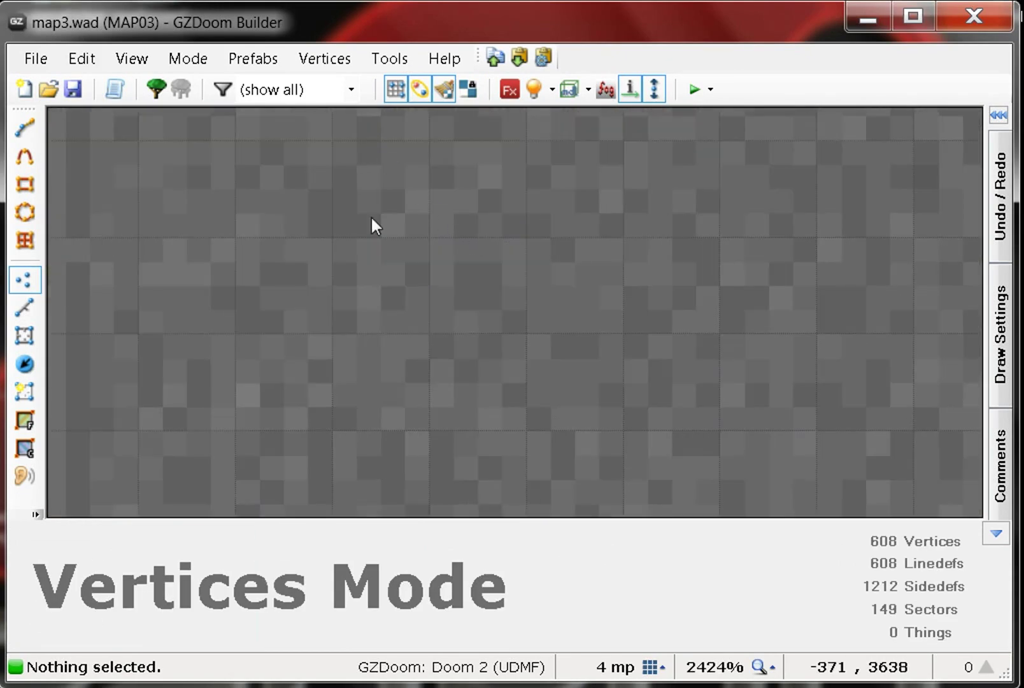
{"action": "scroll", "coordinate": [373, 224], "scroll_direction": "down", "scroll_amount": 5}
{"action": "scroll", "coordinate": [340, 237], "scroll_direction": "down", "scroll_amount": 9}
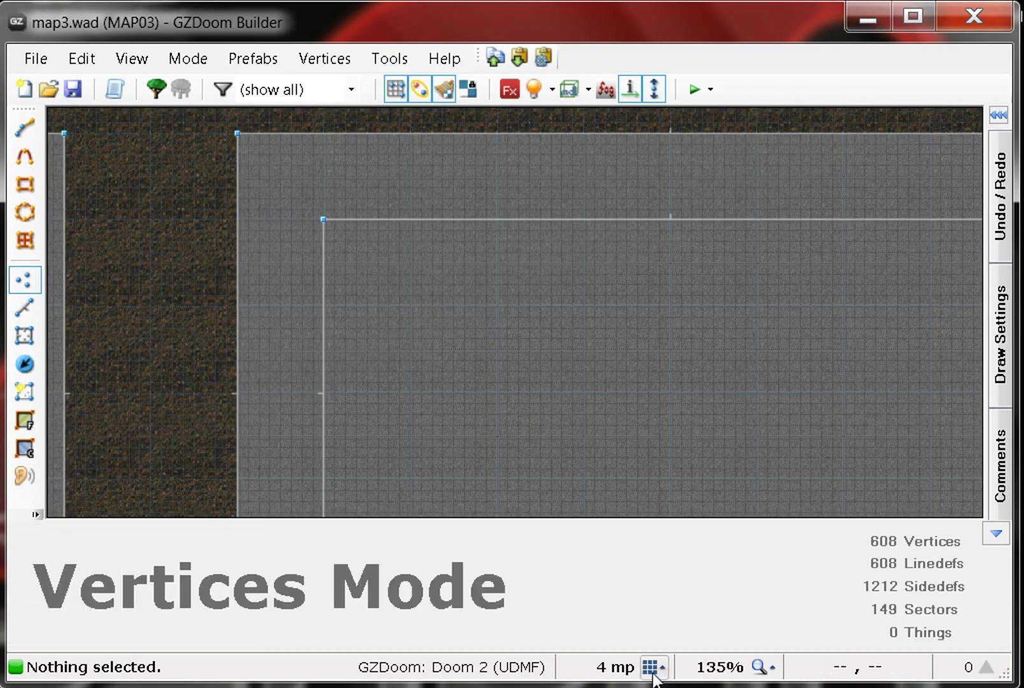
{"action": "left_click", "coordinate": [654, 667]}
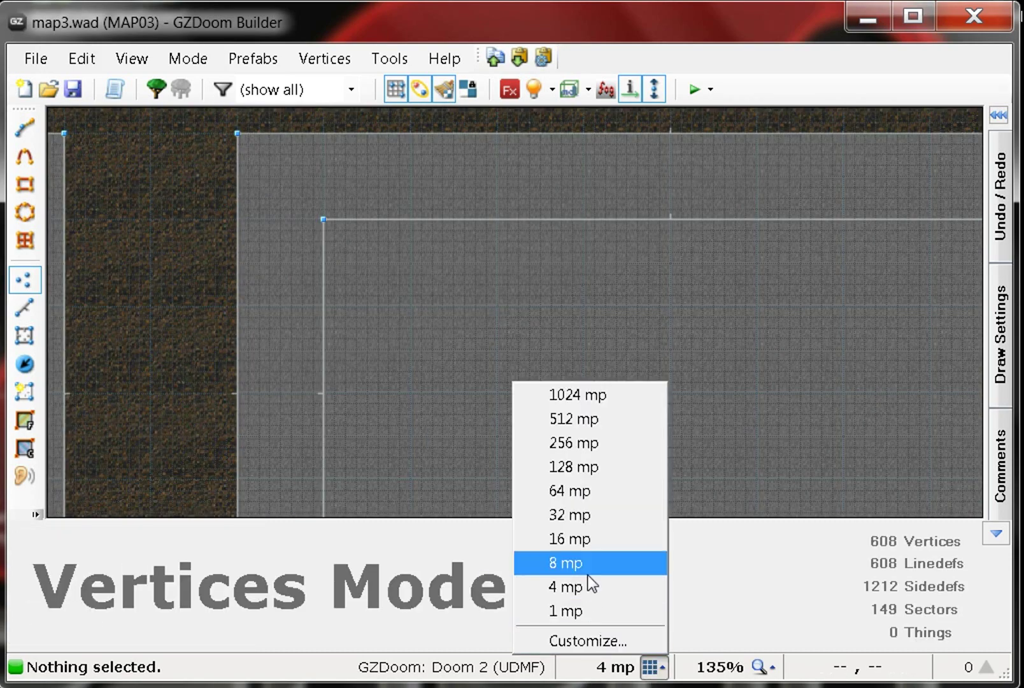
{"action": "left_click", "coordinate": [577, 540]}
{"action": "scroll", "coordinate": [327, 258], "scroll_direction": "up", "scroll_amount": 7}
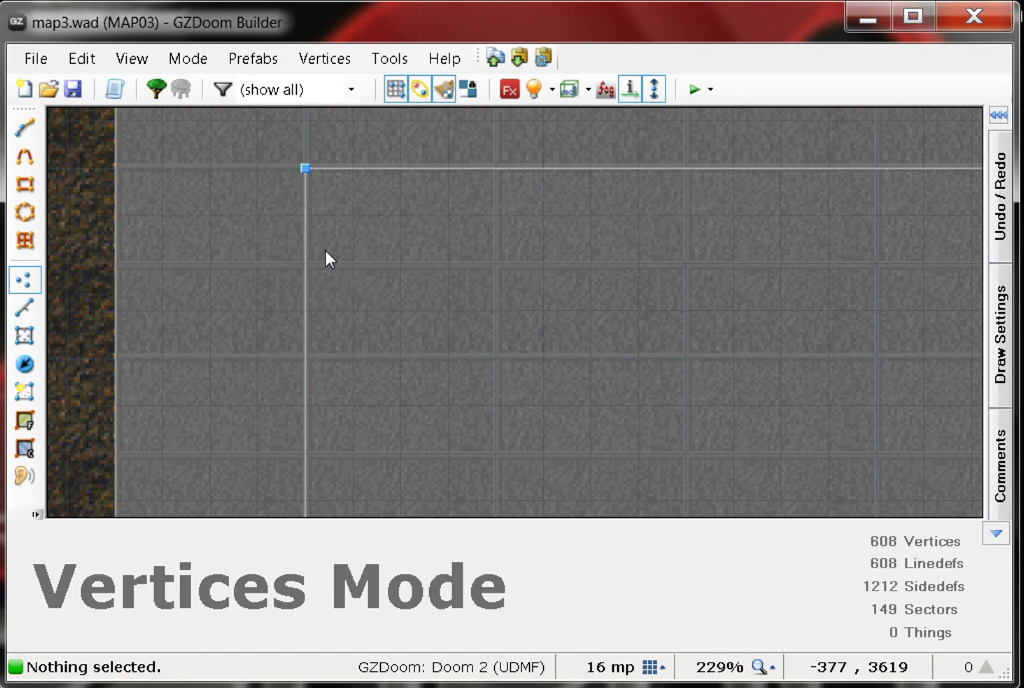
- Switch to Linedefs Mode and display the map as wireframe
{"action": "scroll", "coordinate": [382, 173], "scroll_direction": "down", "scroll_amount": 9}
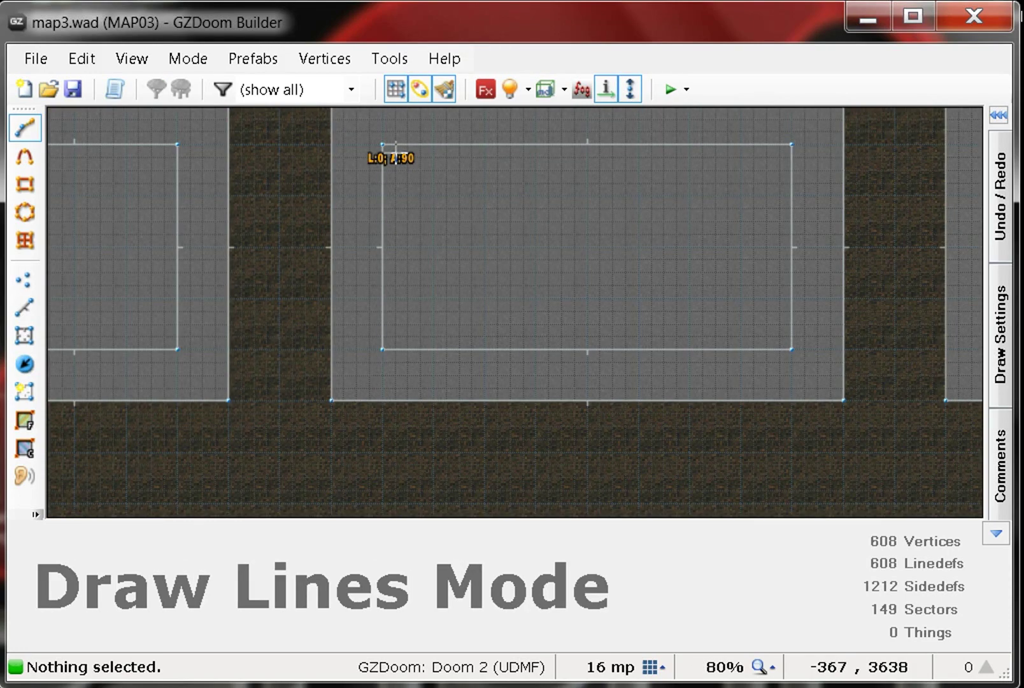
{"action": "key", "text": "Escape"}
{"action": "left_click", "coordinate": [26, 308]}
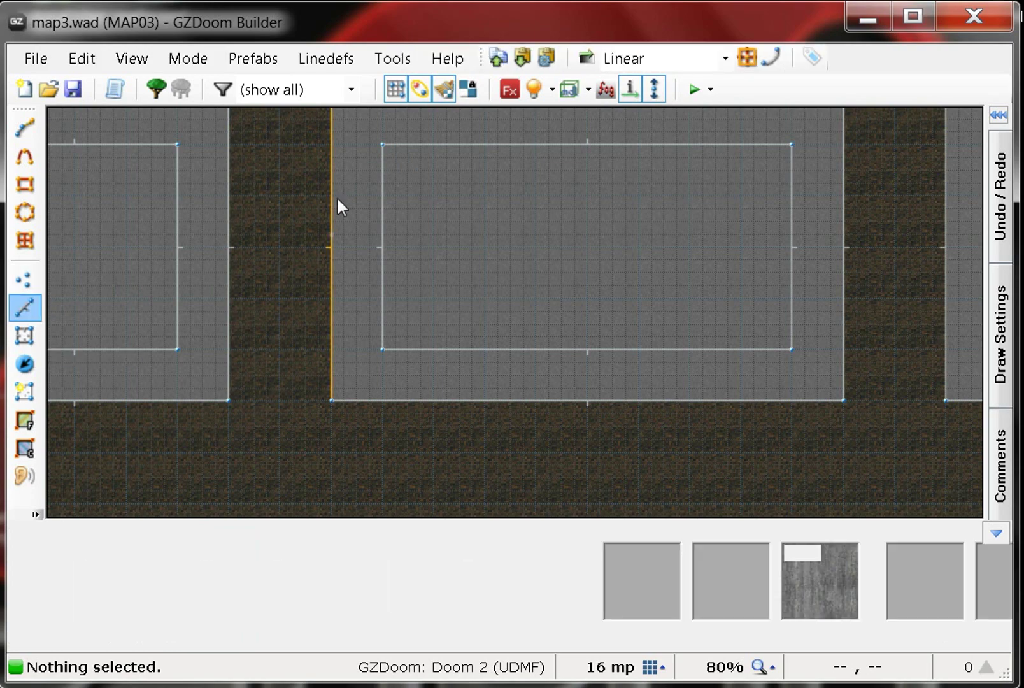
{"action": "scroll", "coordinate": [376, 175], "scroll_direction": "up", "scroll_amount": 7}
{"action": "scroll", "coordinate": [493, 279], "scroll_direction": "down", "scroll_amount": 2}
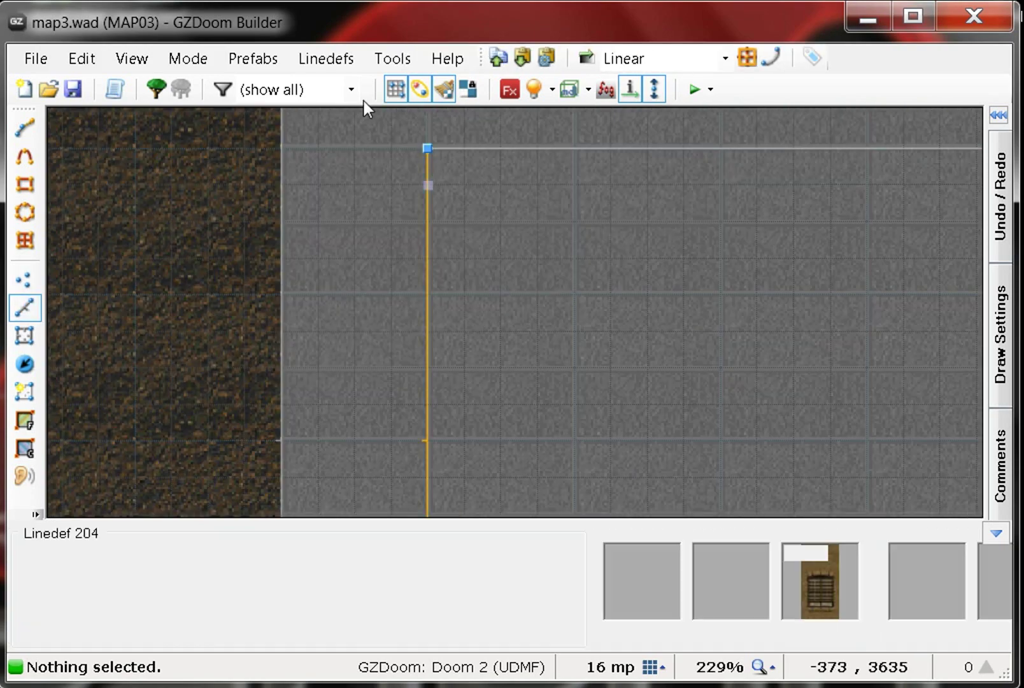
{"action": "left_click", "coordinate": [134, 59]}
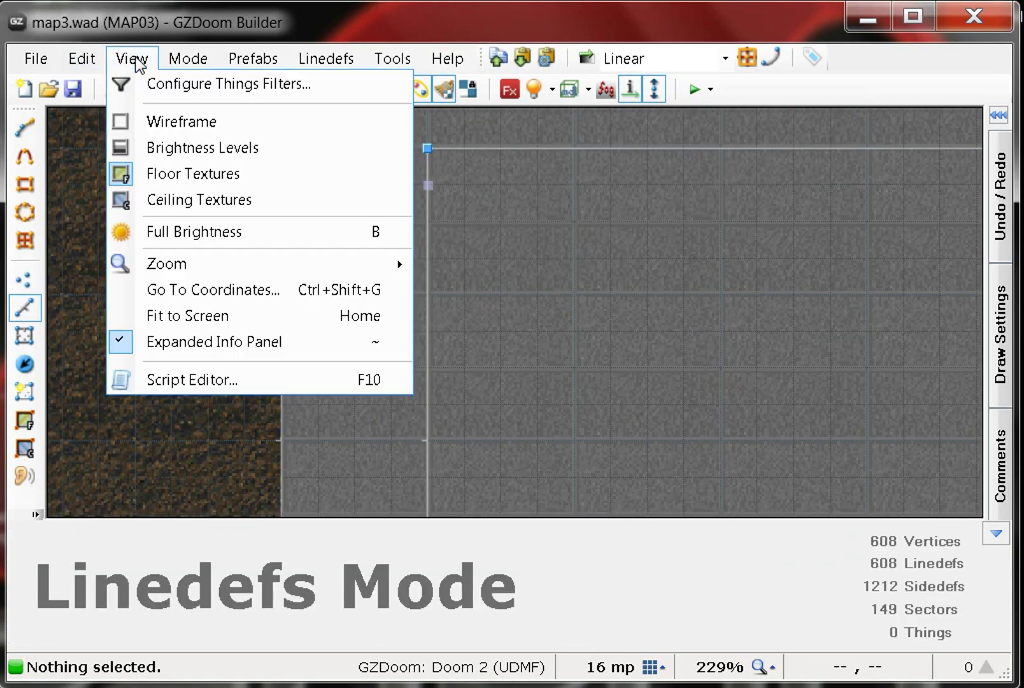
{"action": "left_click", "coordinate": [180, 122]}
{"action": "scroll", "coordinate": [469, 181], "scroll_direction": "up", "scroll_amount": 2}
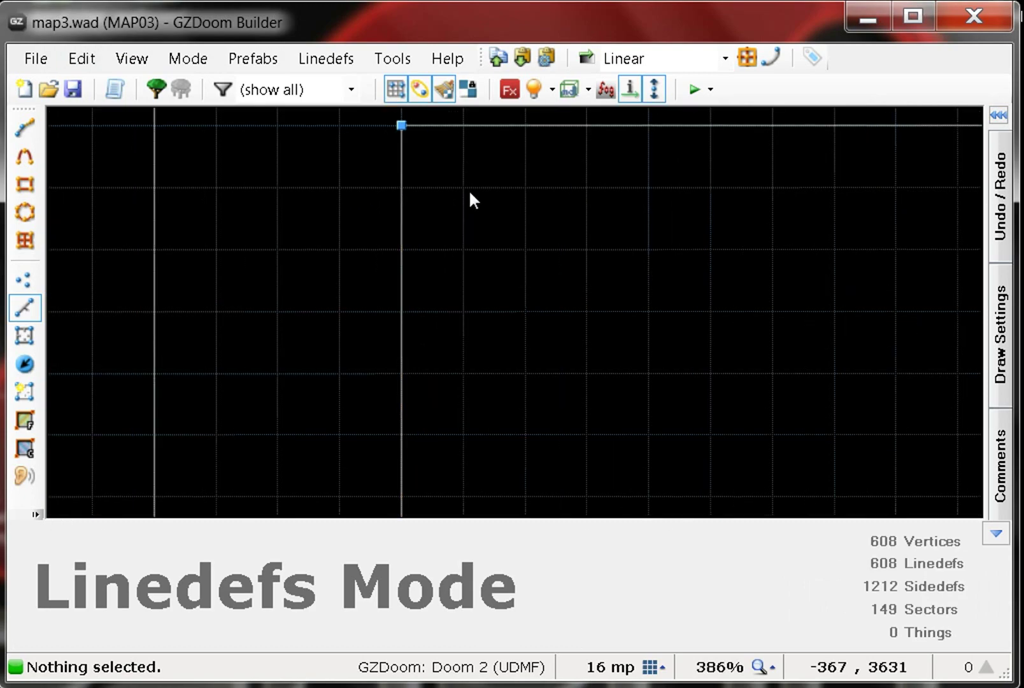
- Draw a closed 480 by 224 rectangle inside the northernmost row's middle building, inset one 16-unit grid cell from its walls
{"action": "right_click", "coordinate": [469, 189]}
{"action": "scroll", "coordinate": [478, 77], "scroll_direction": "down", "scroll_amount": 11}
{"action": "scroll", "coordinate": [507, 286], "scroll_direction": "down", "scroll_amount": 4}
{"action": "scroll", "coordinate": [558, 308], "scroll_direction": "up", "scroll_amount": 14}
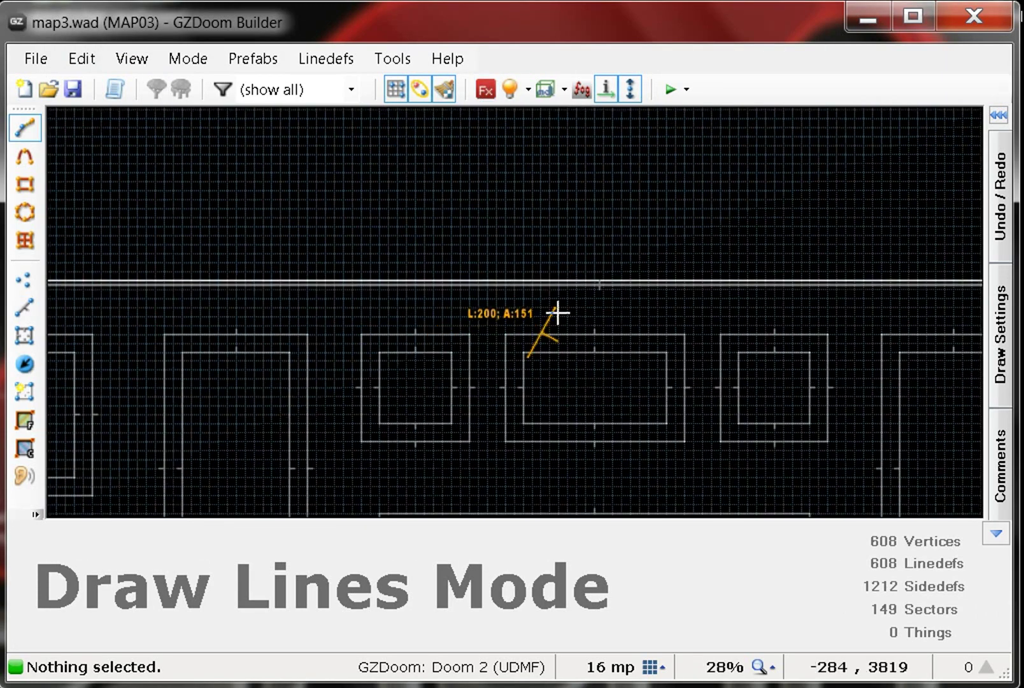
{"action": "scroll", "coordinate": [512, 448], "scroll_direction": "up", "scroll_amount": 4}
{"action": "scroll", "coordinate": [573, 372], "scroll_direction": "down", "scroll_amount": 4}
{"action": "scroll", "coordinate": [573, 373], "scroll_direction": "up", "scroll_amount": 3}
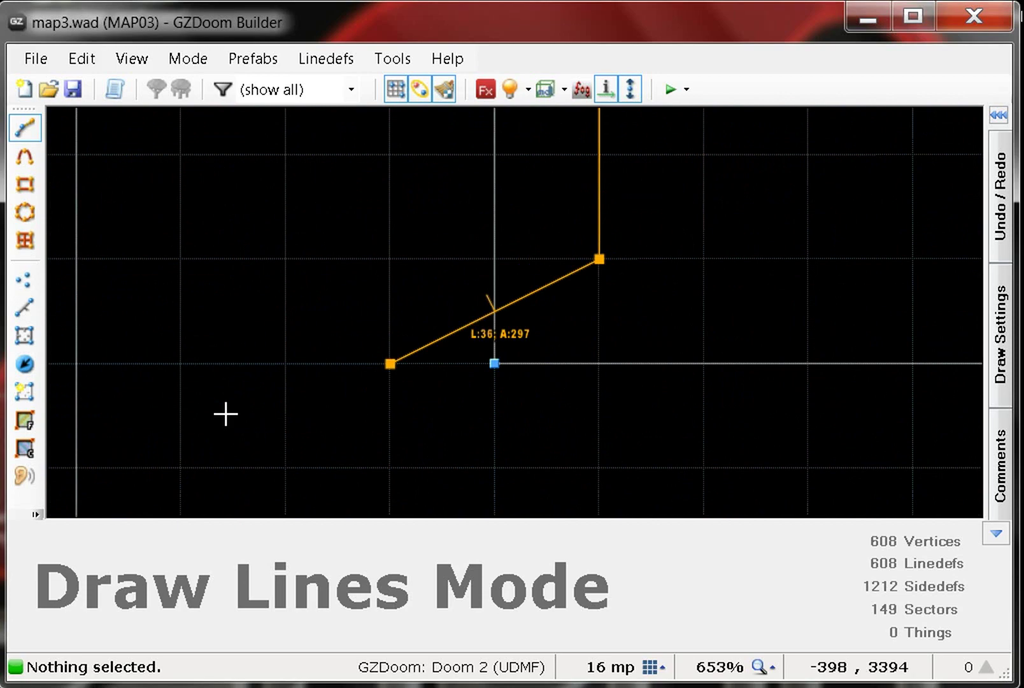
{"action": "scroll", "coordinate": [225, 414], "scroll_direction": "up", "scroll_amount": 1}
{"action": "scroll", "coordinate": [492, 423], "scroll_direction": "down", "scroll_amount": 3}
{"action": "scroll", "coordinate": [594, 368], "scroll_direction": "up", "scroll_amount": 5}
{"action": "scroll", "coordinate": [496, 298], "scroll_direction": "down", "scroll_amount": 7}
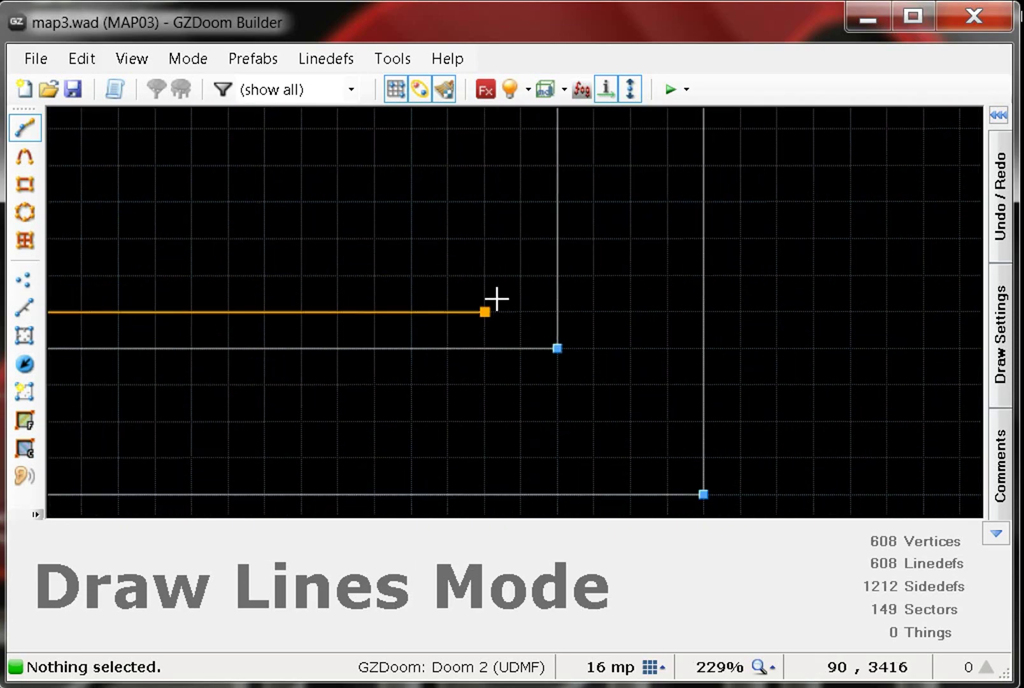
{"action": "scroll", "coordinate": [670, 495], "scroll_direction": "down", "scroll_amount": 3}
{"action": "scroll", "coordinate": [613, 268], "scroll_direction": "up", "scroll_amount": 4}
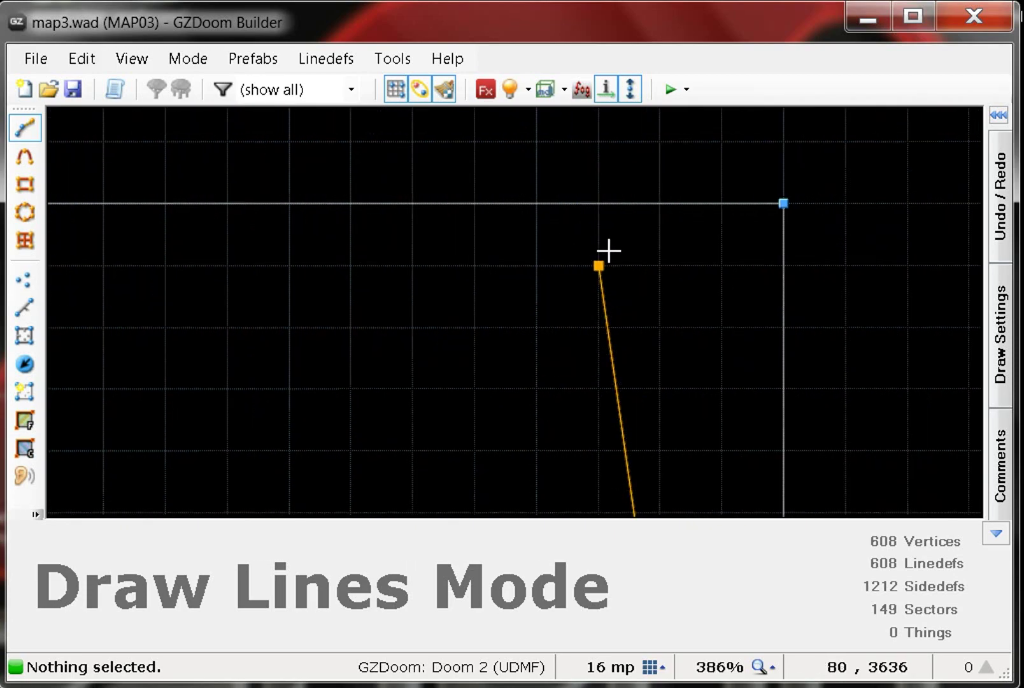
{"action": "scroll", "coordinate": [713, 266], "scroll_direction": "up", "scroll_amount": 3}
{"action": "scroll", "coordinate": [864, 297], "scroll_direction": "down", "scroll_amount": 8}
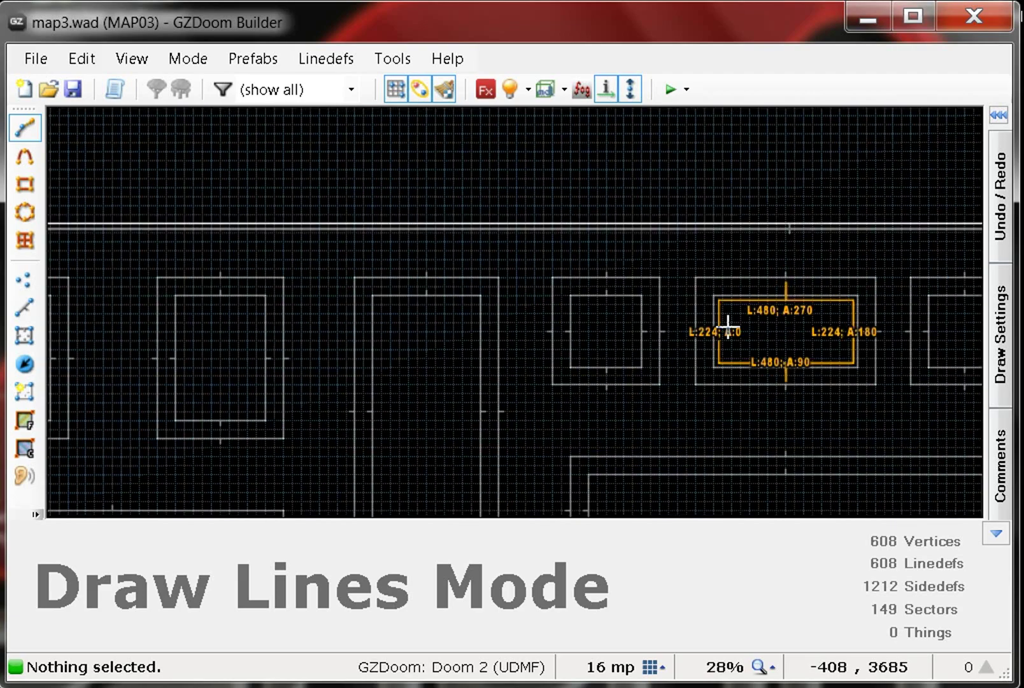
{"action": "left_click", "coordinate": [587, 159]}
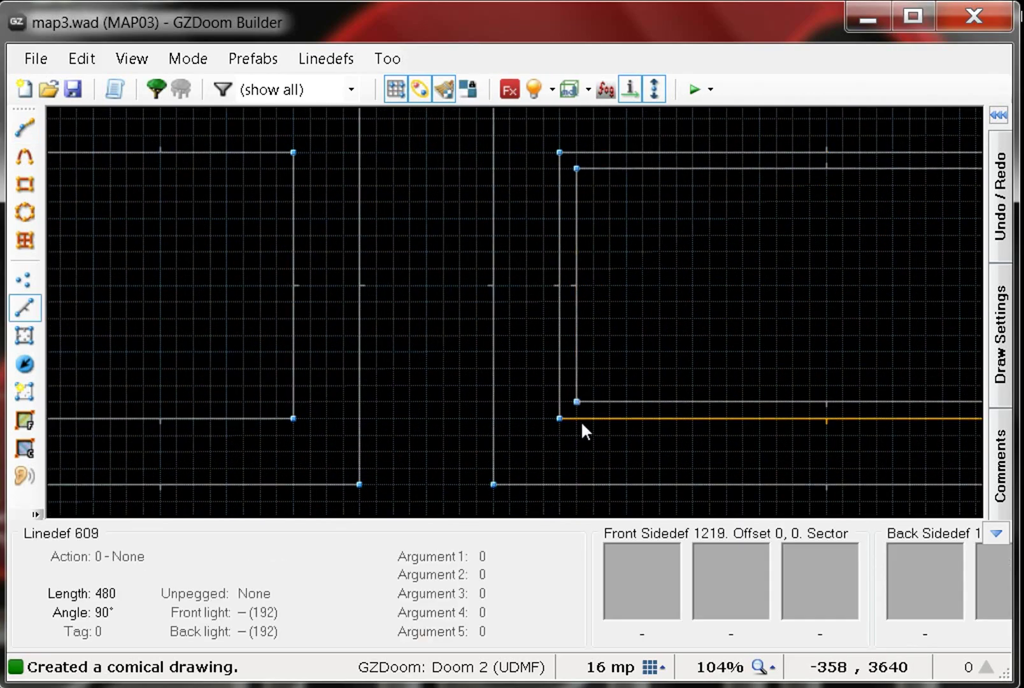
{"action": "scroll", "coordinate": [624, 384], "scroll_direction": "down", "scroll_amount": 3}
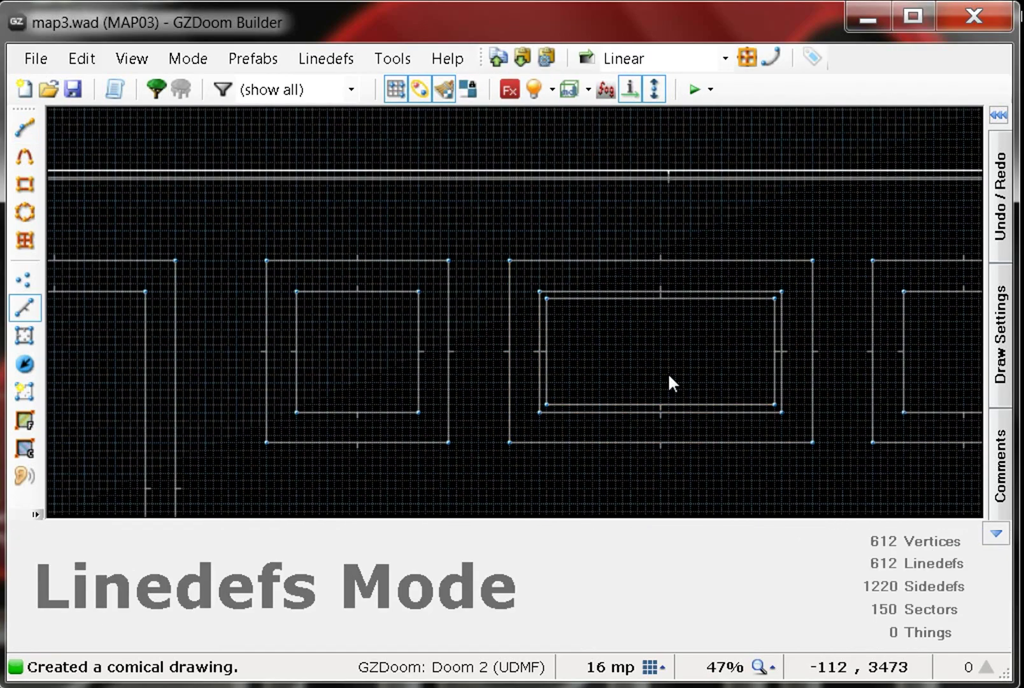
- In 3D visual mode, lower the floor of the newly drawn inner sector of the middle building to 16
{"action": "key", "text": "w"}
{"action": "key", "text": "w"}
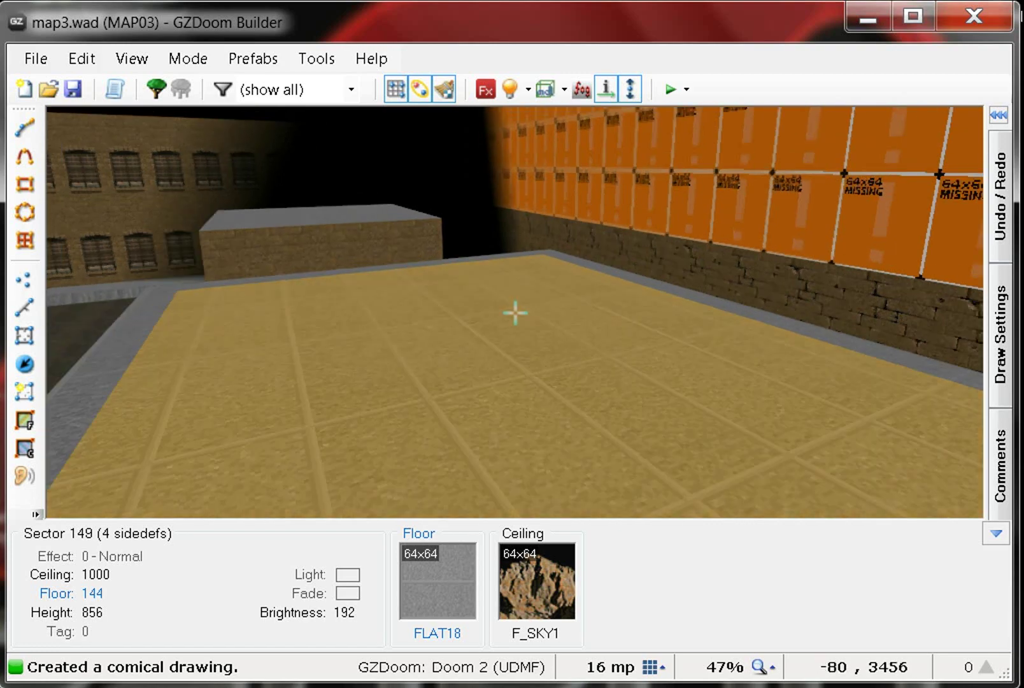
{"action": "left_click", "coordinate": [515, 312]}
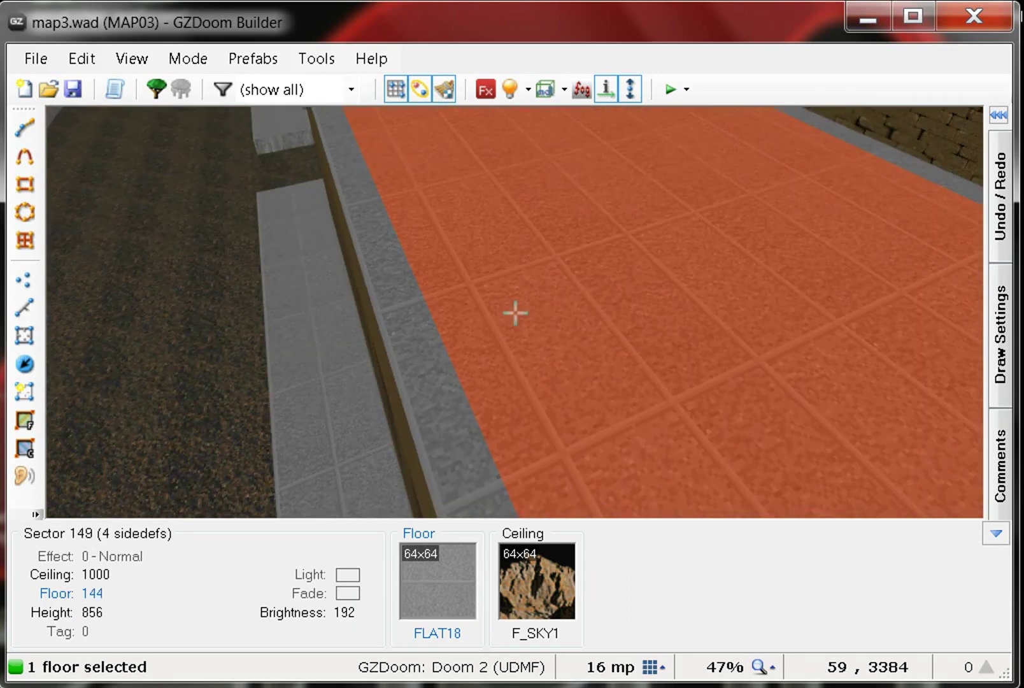
{"action": "scroll", "coordinate": [516, 313], "scroll_direction": "down", "scroll_amount": 6}
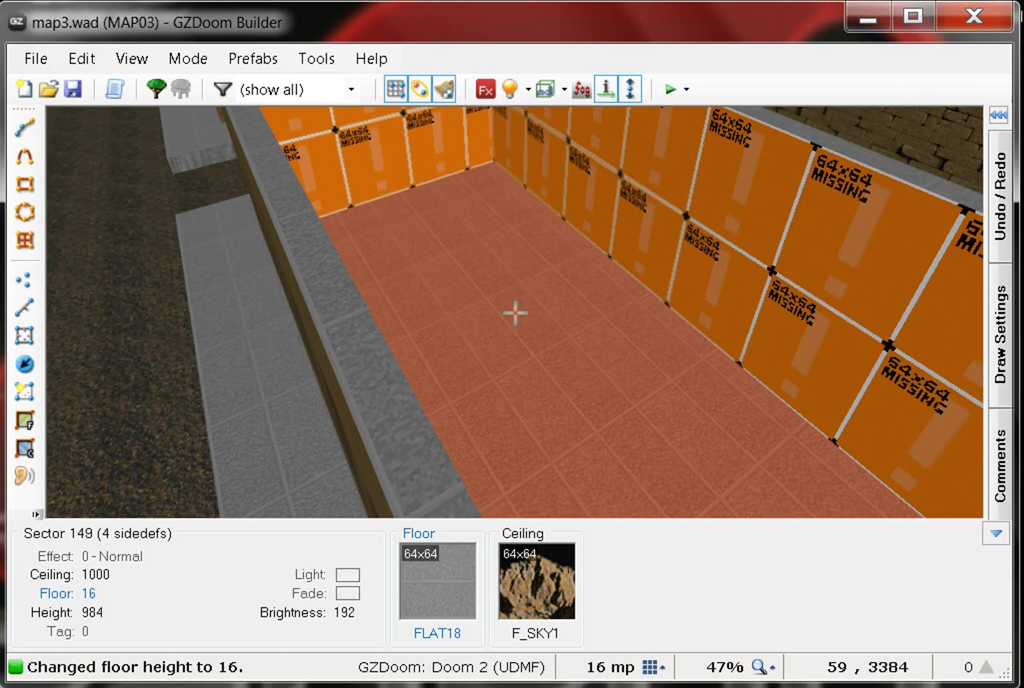
- Apply the BRICK5 texture to the back-side lower surfaces of all four inner walls of the hollowed building
{"action": "key", "text": "w"}
{"action": "key", "text": "w"}
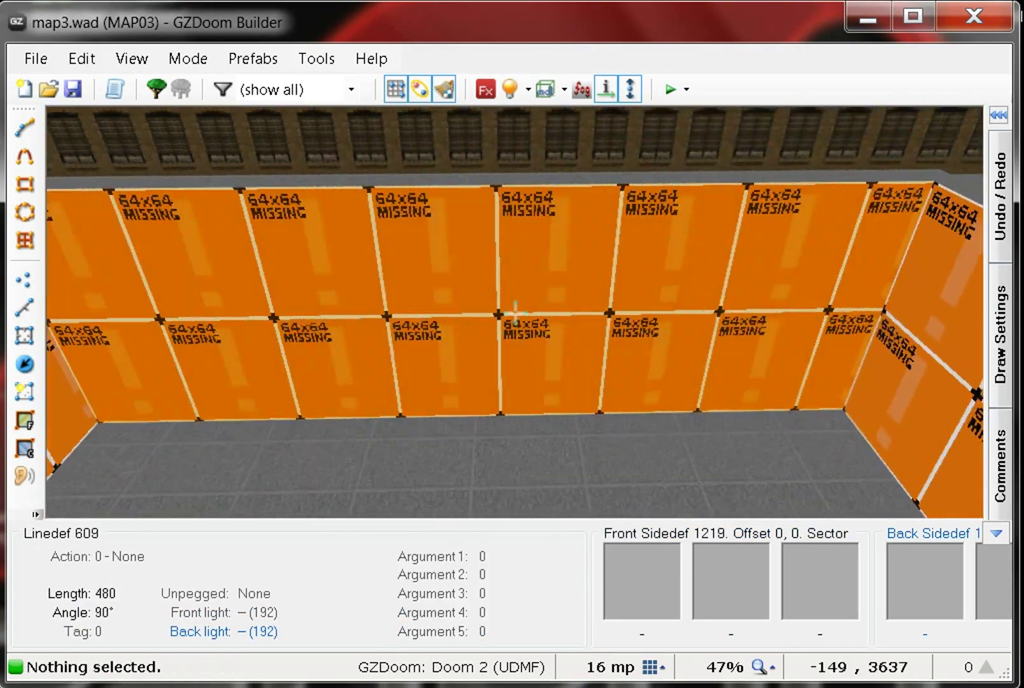
{"action": "left_click", "coordinate": [515, 313]}
{"action": "left_click", "coordinate": [515, 313]}
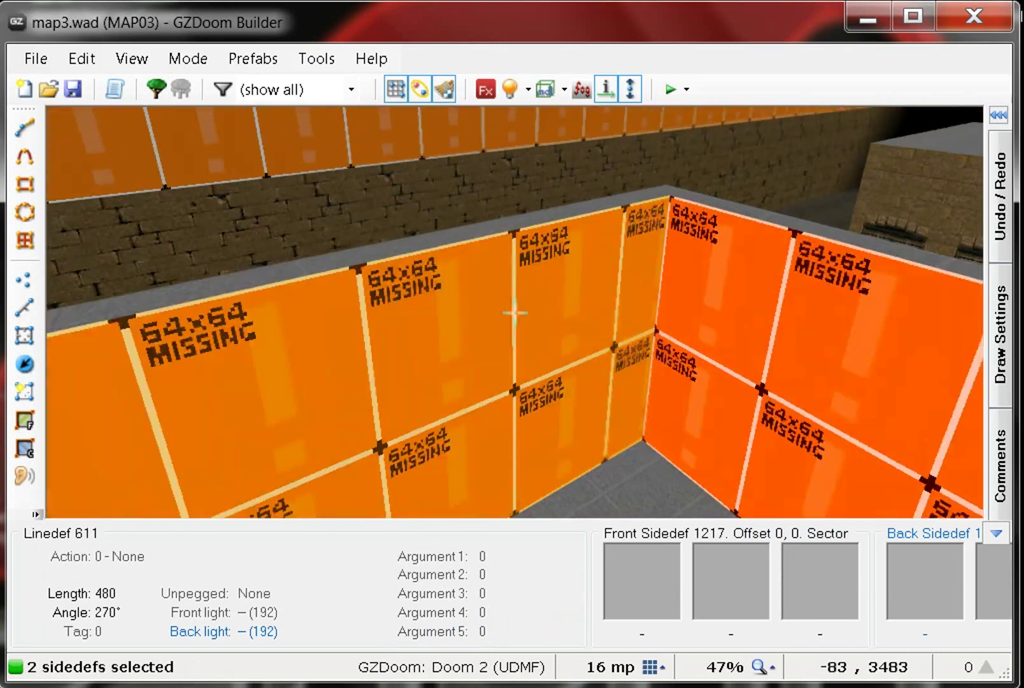
{"action": "left_click", "coordinate": [515, 313]}
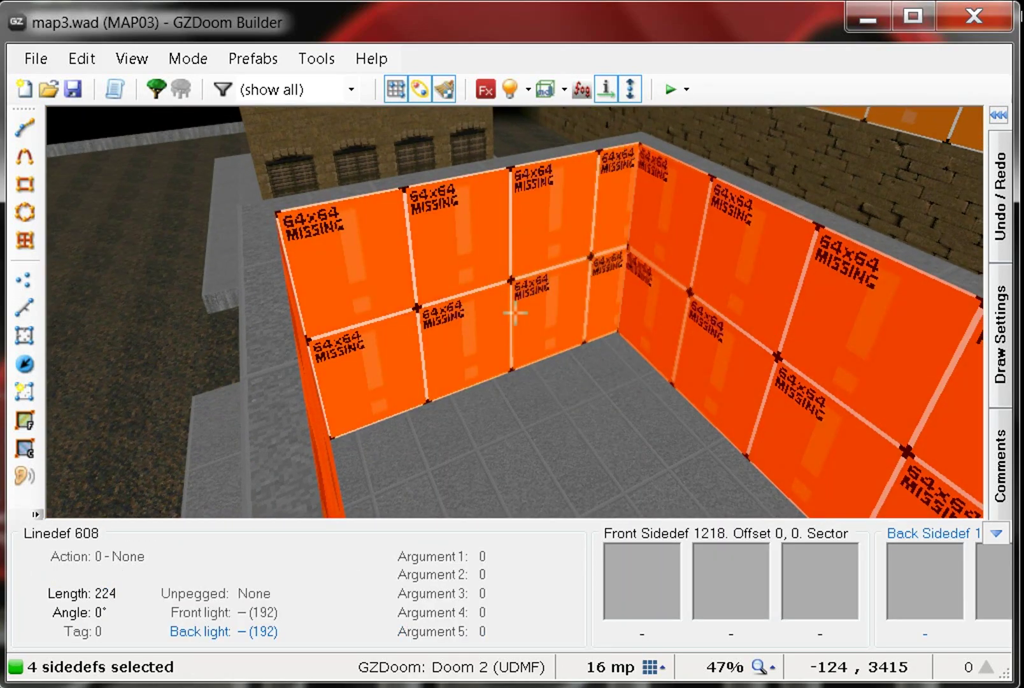
{"action": "right_click", "coordinate": [515, 312]}
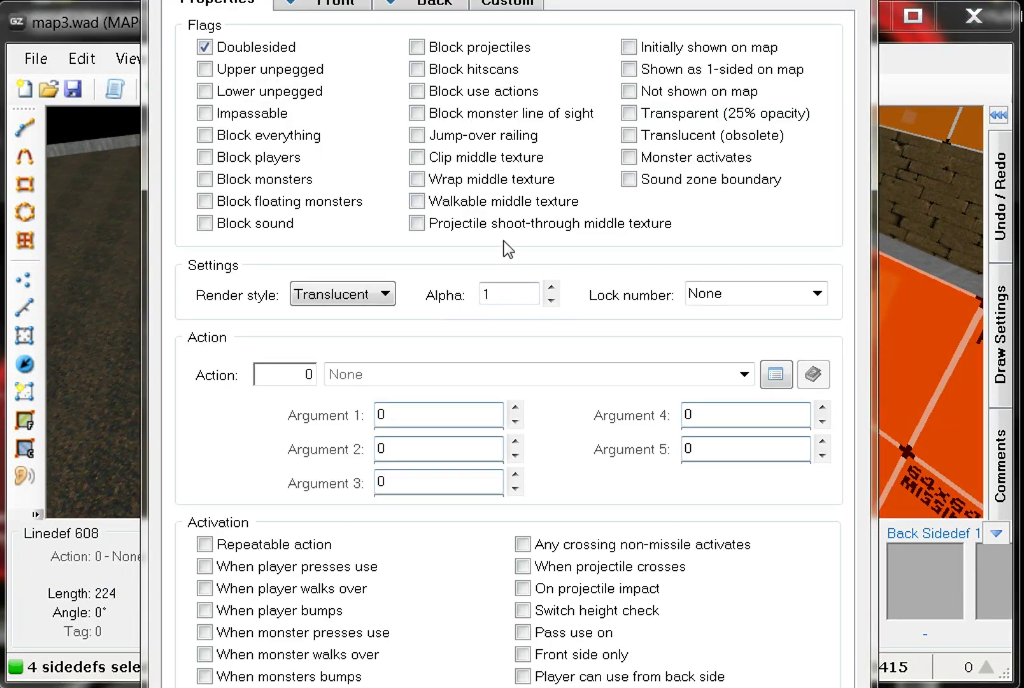
{"action": "left_click", "coordinate": [350, 8]}
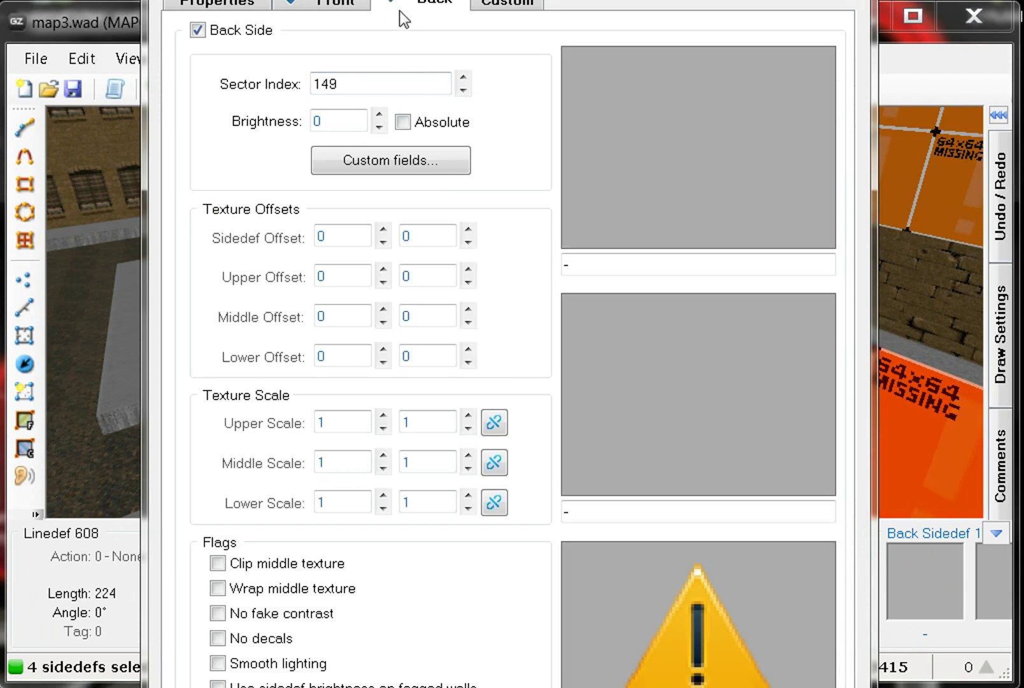
{"action": "left_click", "coordinate": [715, 614]}
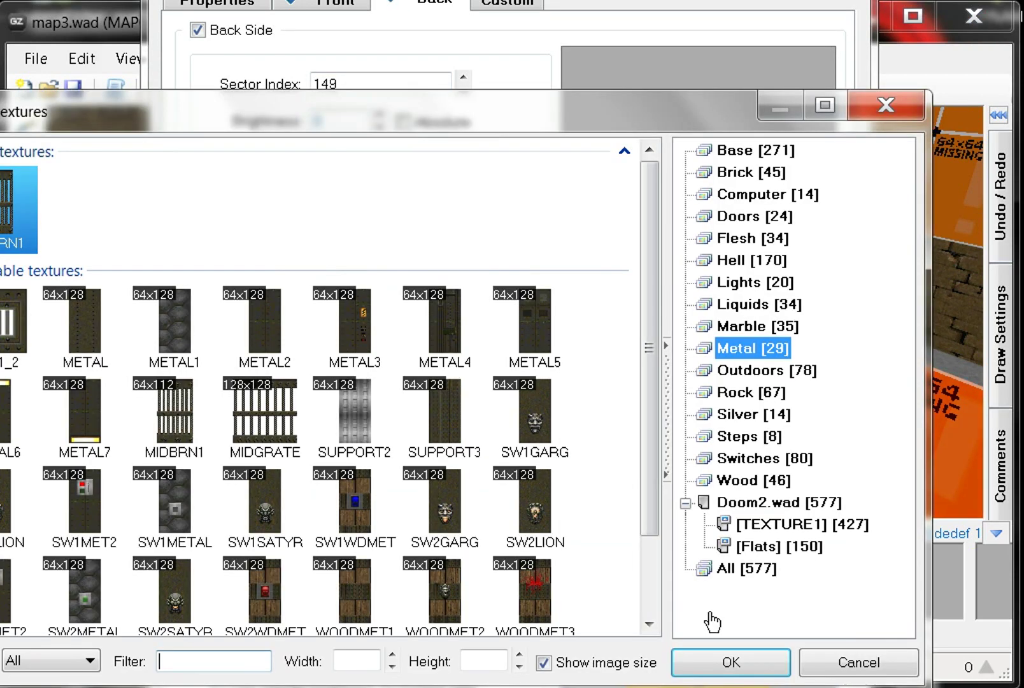
{"action": "left_click", "coordinate": [740, 184]}
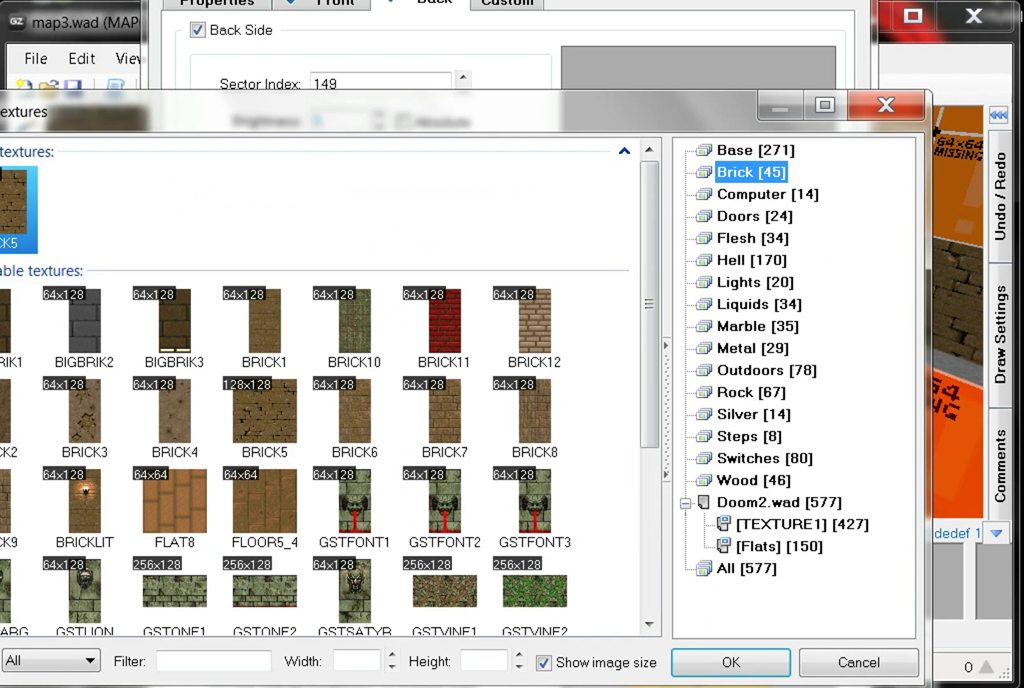
{"action": "left_click", "coordinate": [728, 662]}
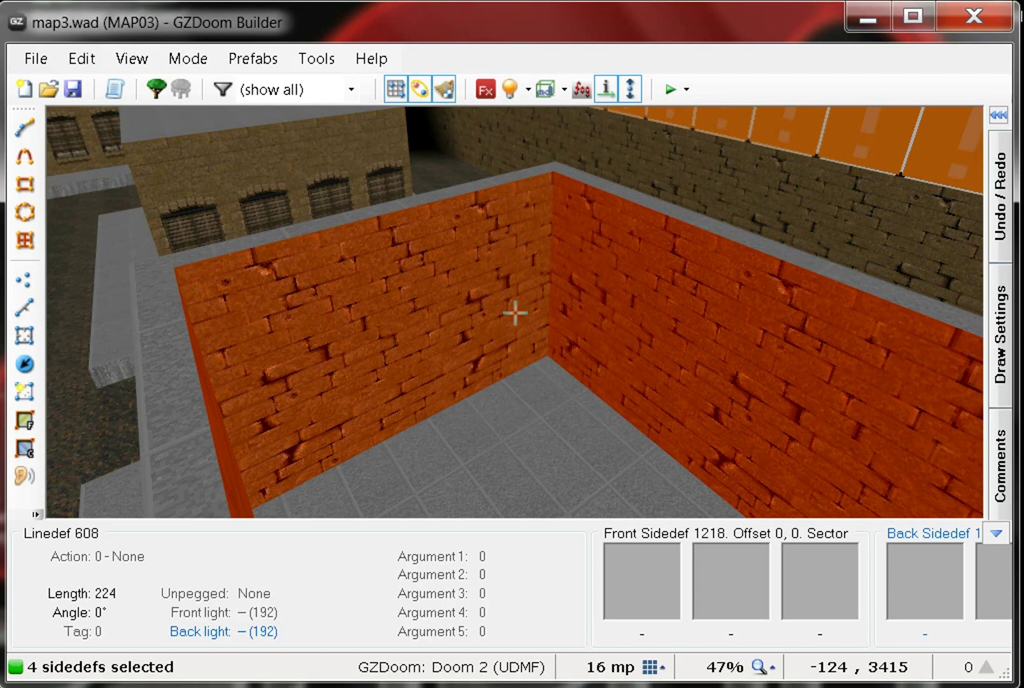
- Inspect the hollowed building's brick interior, its outer window walls and the neighbouring street in 3D visual mode
{"action": "key", "text": "w"}
{"action": "key", "text": "w"}
{"action": "key", "text": "e"}
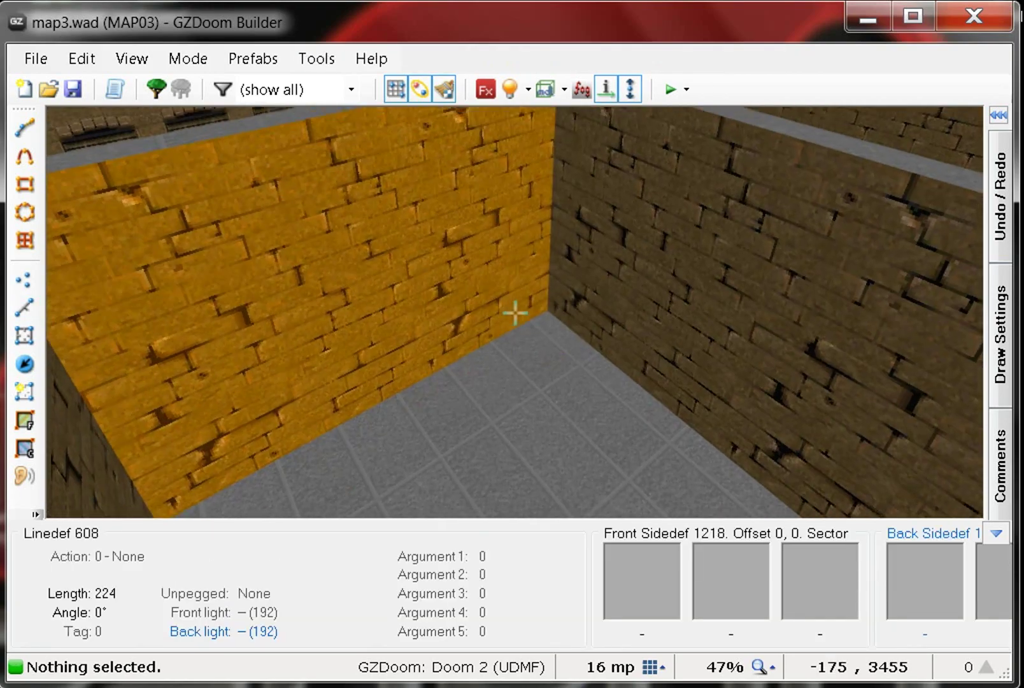
{"action": "key", "text": "w"}
{"action": "key", "text": "3"}
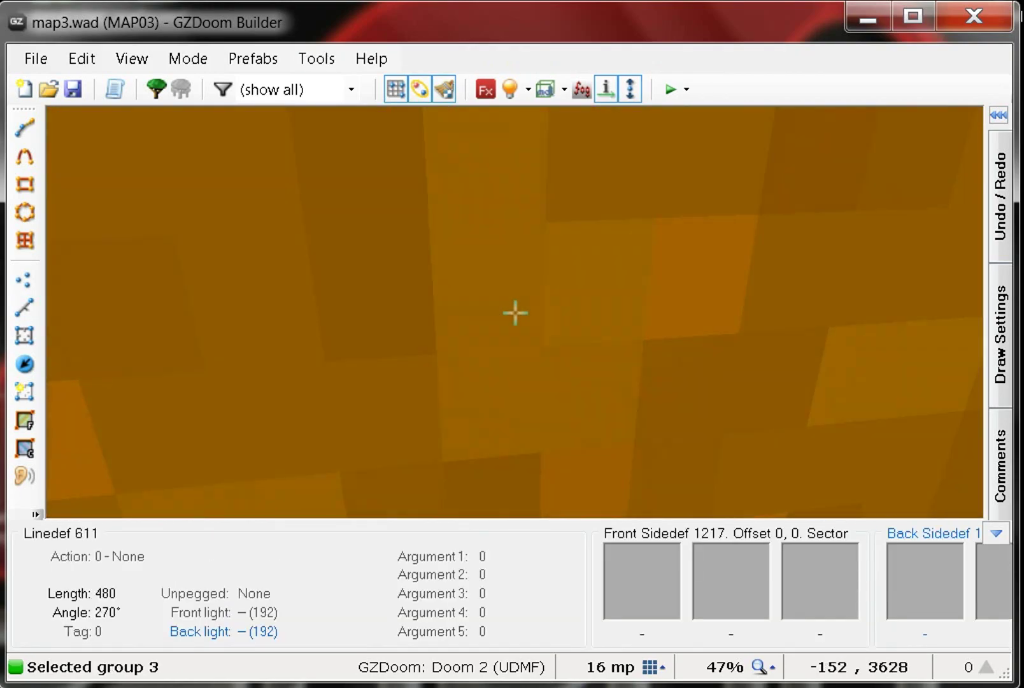
{"action": "key", "text": "w"}
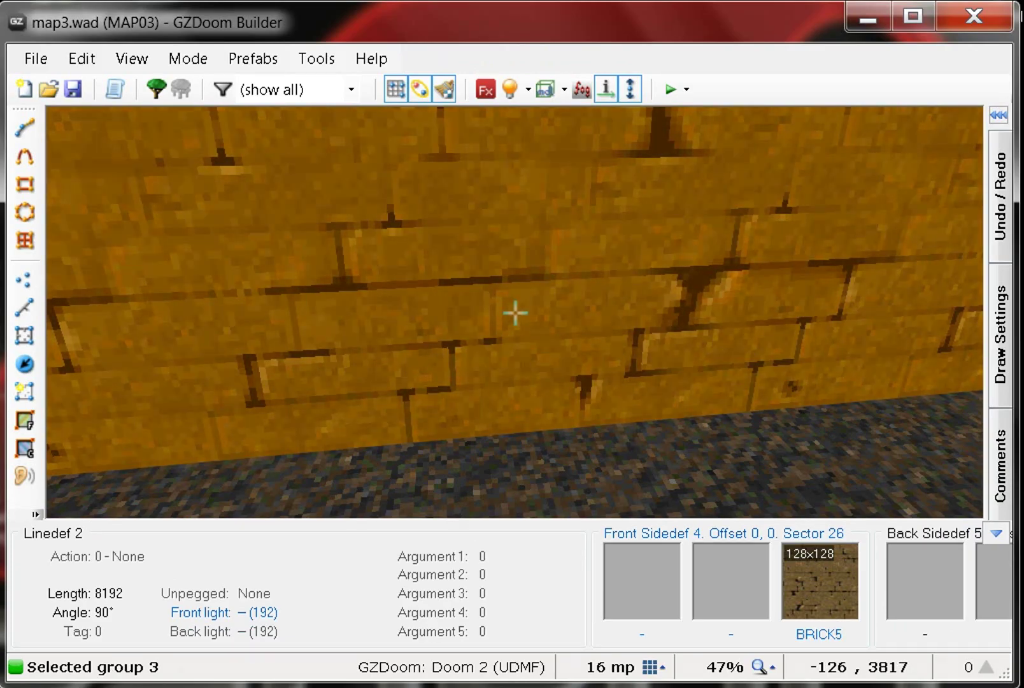
{"action": "key", "text": "d"}
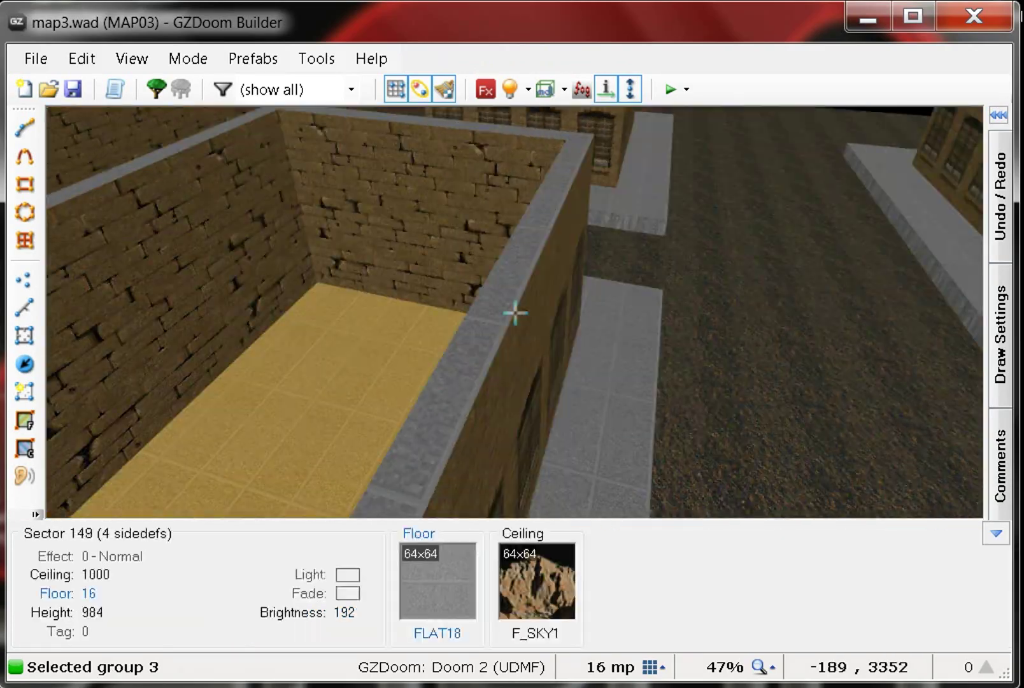
{"action": "key", "text": "e"}
{"action": "key", "text": "d"}
{"action": "key", "text": "e"}
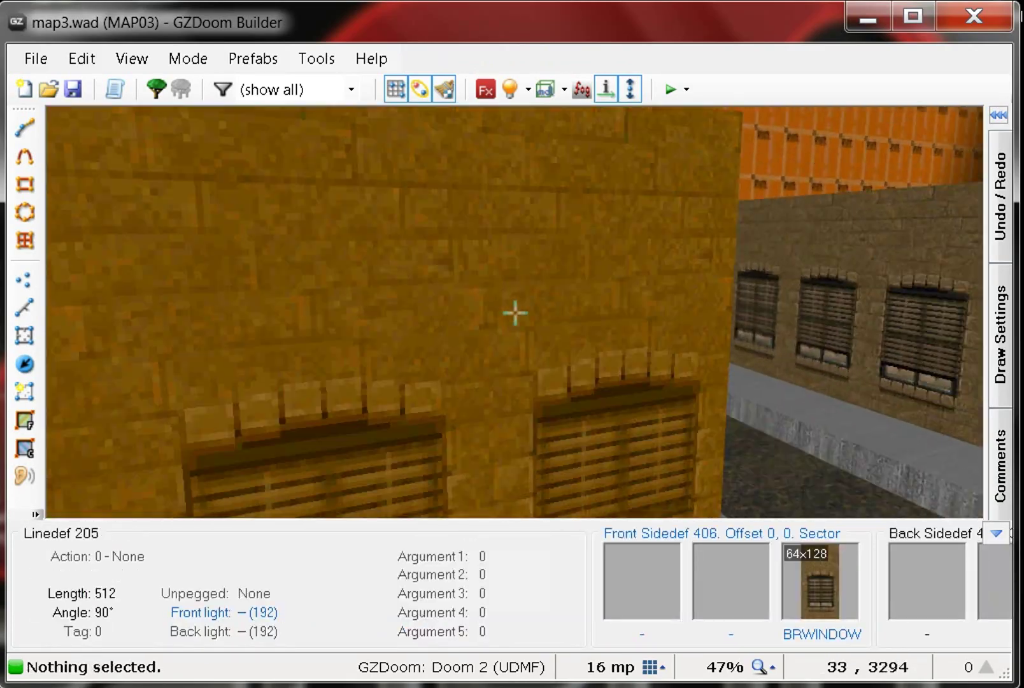
{"action": "key", "text": "d"}
{"action": "key", "text": "e"}
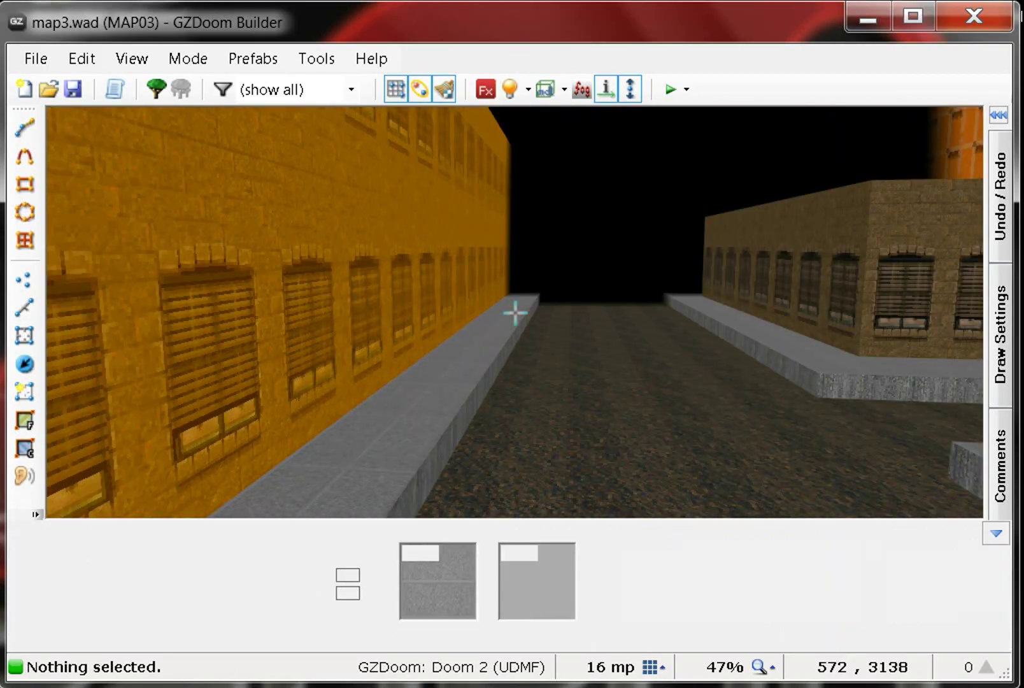
{"action": "key", "text": "e"}
{"action": "key", "text": "e"}
{"action": "key", "text": "d"}
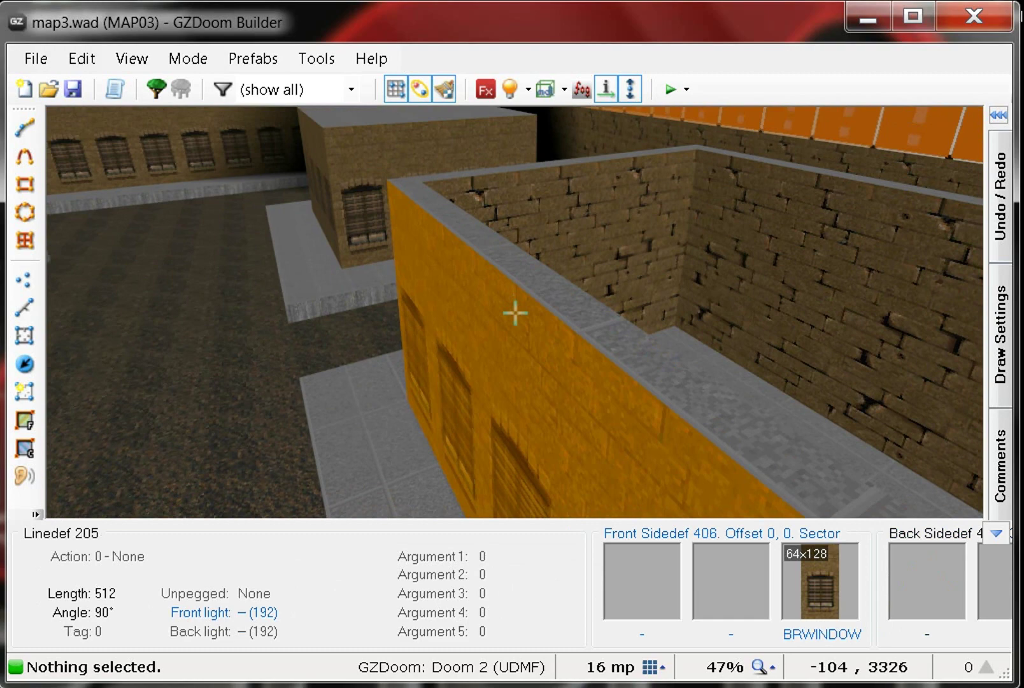
- Back in the 2D map, insert a vertex on the inner south wall line, three grid cells from its west corner
{"action": "key", "text": "w"}
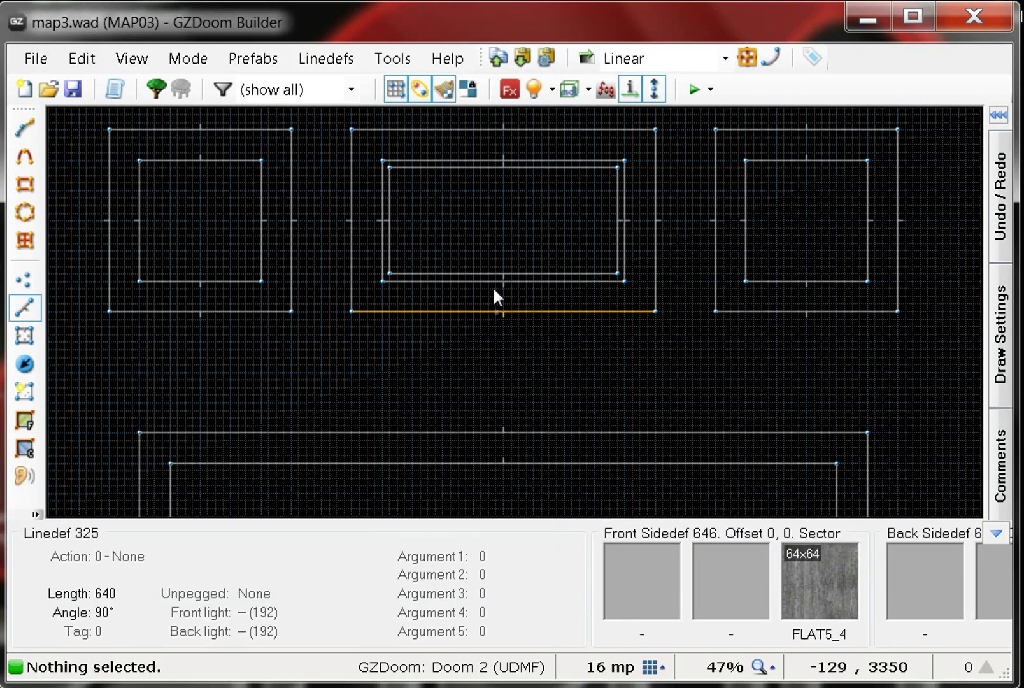
{"action": "scroll", "coordinate": [405, 233], "scroll_direction": "down", "scroll_amount": 3}
{"action": "scroll", "coordinate": [263, 338], "scroll_direction": "up", "scroll_amount": 8}
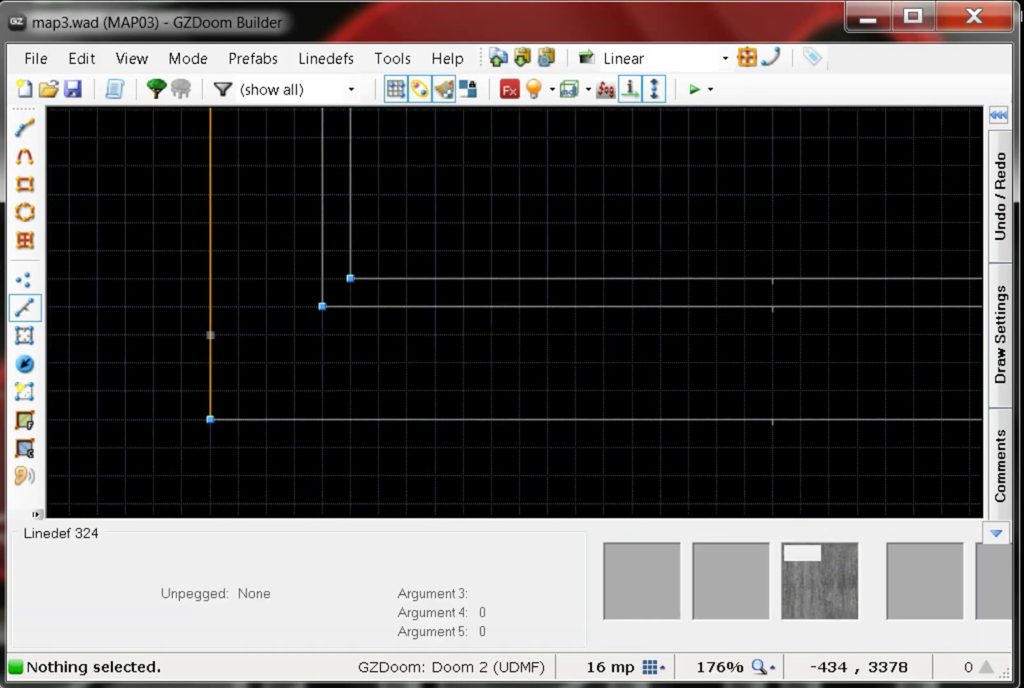
{"action": "left_click", "coordinate": [23, 281]}
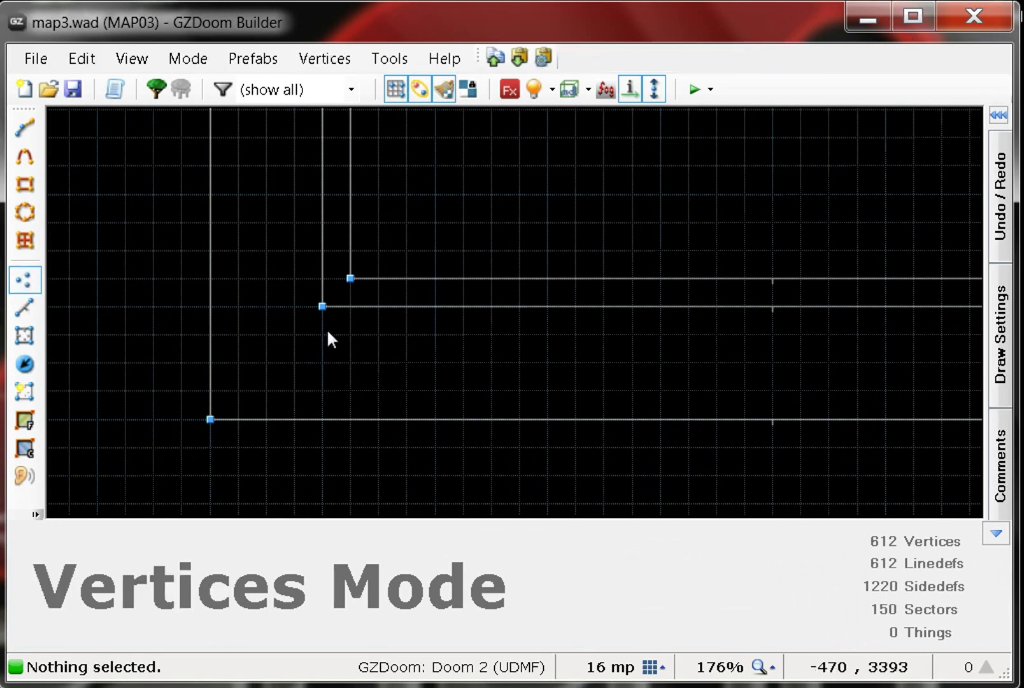
{"action": "scroll", "coordinate": [393, 322], "scroll_direction": "up", "scroll_amount": 6}
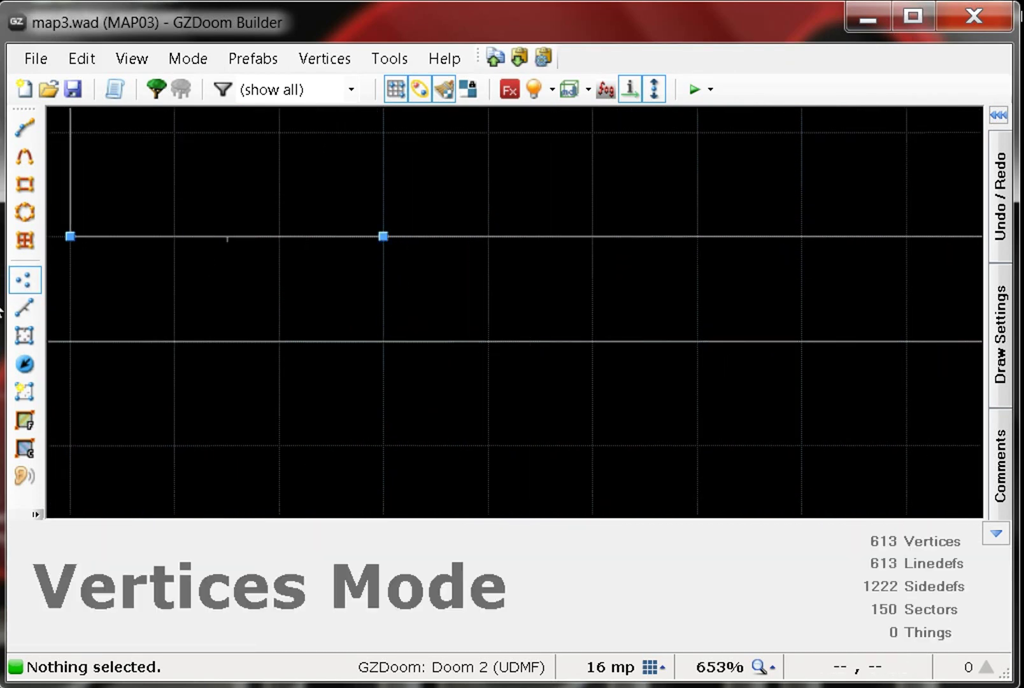
- Draw a closed 64 by 16 rectangle across the south wall, starting at the inserted vertex, and flip one of its linedefs
{"action": "left_click", "coordinate": [12, 309]}
{"action": "scroll", "coordinate": [378, 246], "scroll_direction": "up", "scroll_amount": 5}
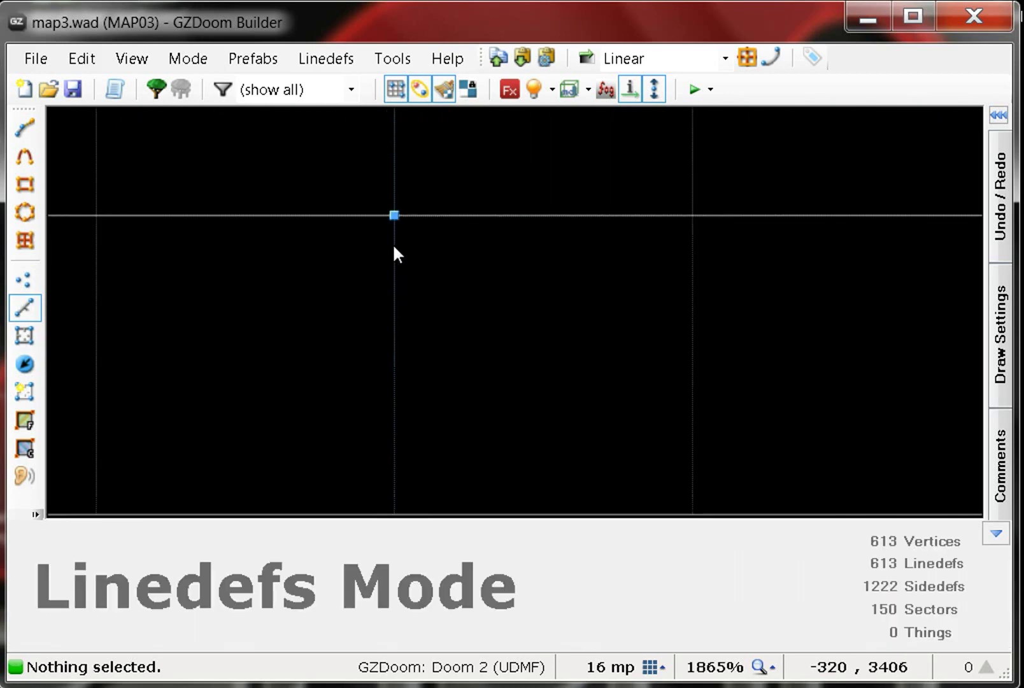
{"action": "key", "text": "d"}
{"action": "scroll", "coordinate": [392, 243], "scroll_direction": "down", "scroll_amount": 7}
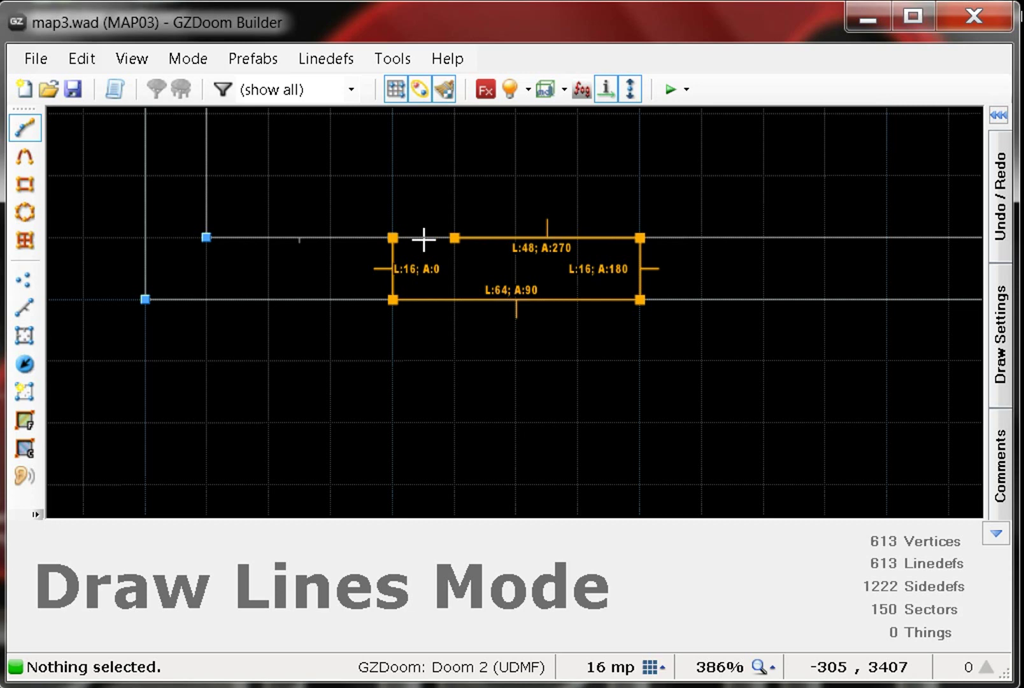
{"action": "left_click", "coordinate": [392, 237]}
{"action": "scroll", "coordinate": [446, 258], "scroll_direction": "down", "scroll_amount": 4}
{"action": "scroll", "coordinate": [455, 233], "scroll_direction": "up", "scroll_amount": 4}
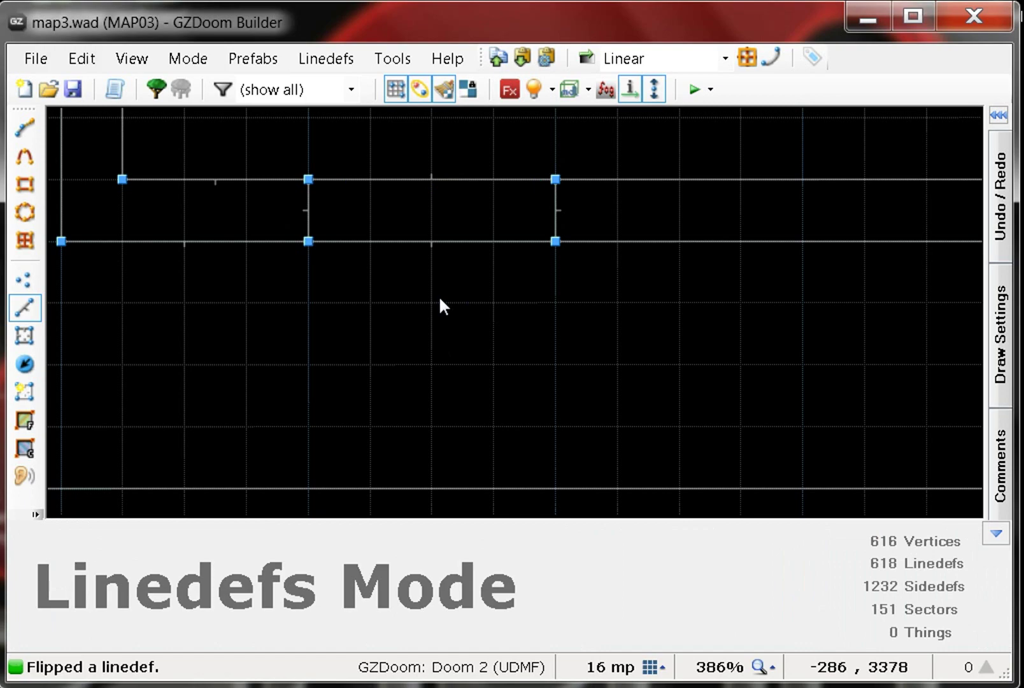
- In 3D visual mode, lower the floor of the new 64-unit wall section to 16 to open the wall
{"action": "key", "text": "w"}
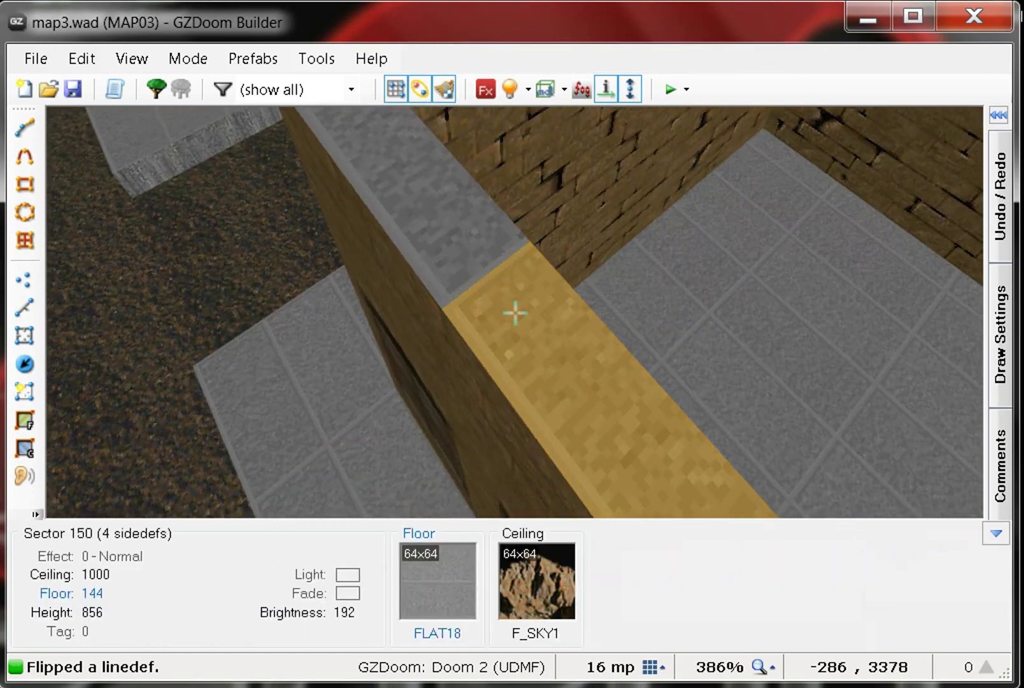
{"action": "key", "text": "d"}
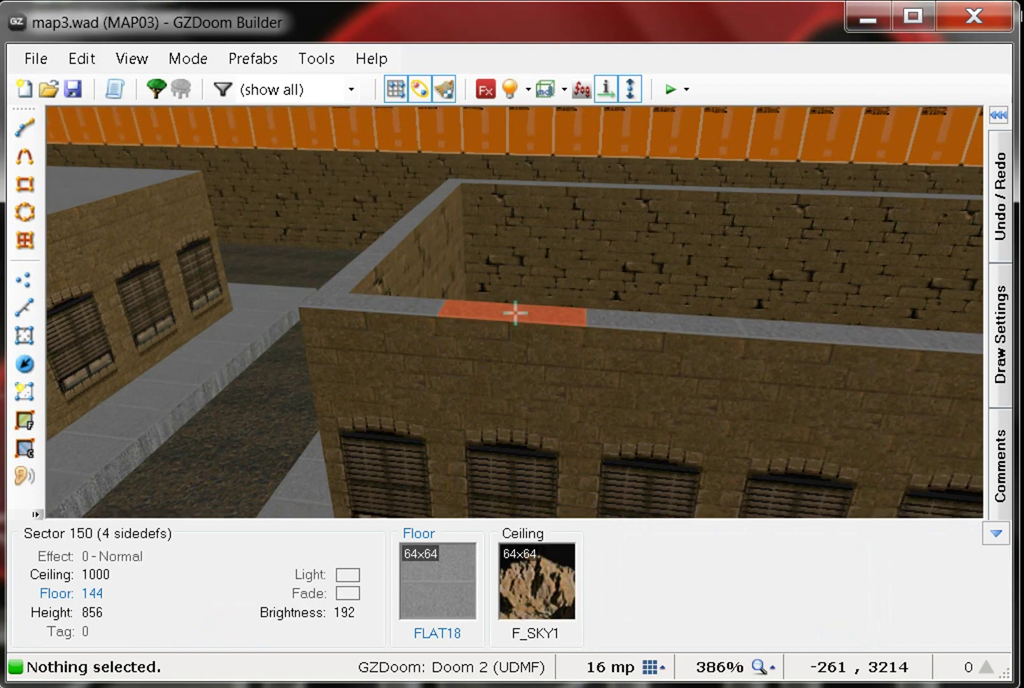
{"action": "left_click", "coordinate": [515, 312]}
{"action": "scroll", "coordinate": [516, 312], "scroll_direction": "down", "scroll_amount": 5}
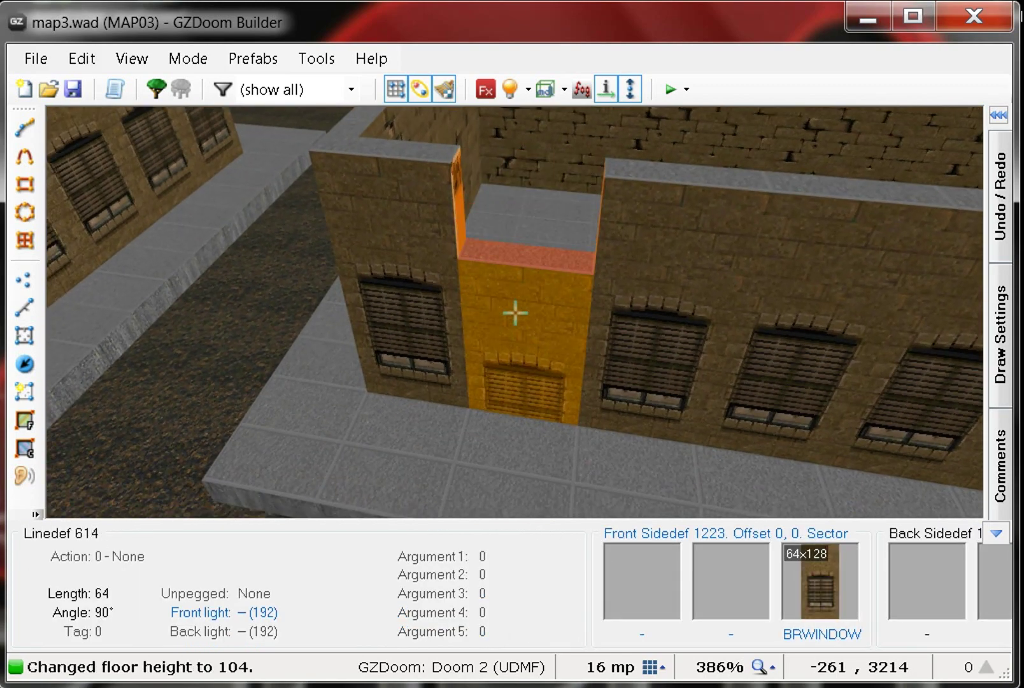
{"action": "scroll", "coordinate": [515, 313], "scroll_direction": "down", "scroll_amount": 6}
{"action": "scroll", "coordinate": [516, 313], "scroll_direction": "down", "scroll_amount": 1}
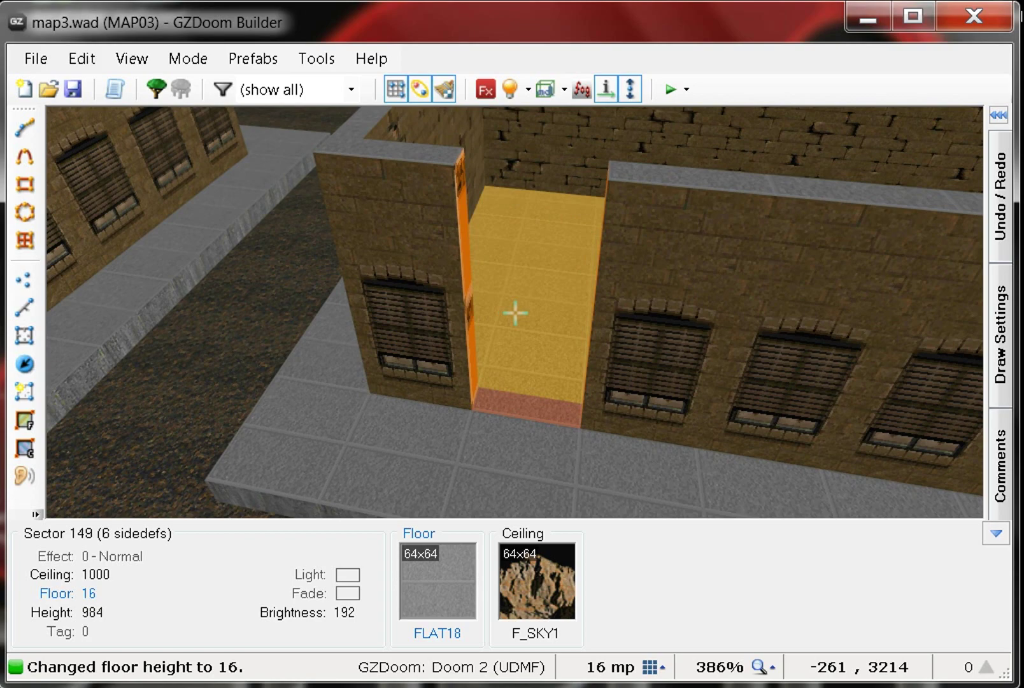
- Apply the BRICK5 texture to the back-side lower surfaces of both narrow side walls of the wall opening
{"action": "key", "text": "w"}
{"action": "key", "text": "w"}
{"action": "key", "text": "e"}
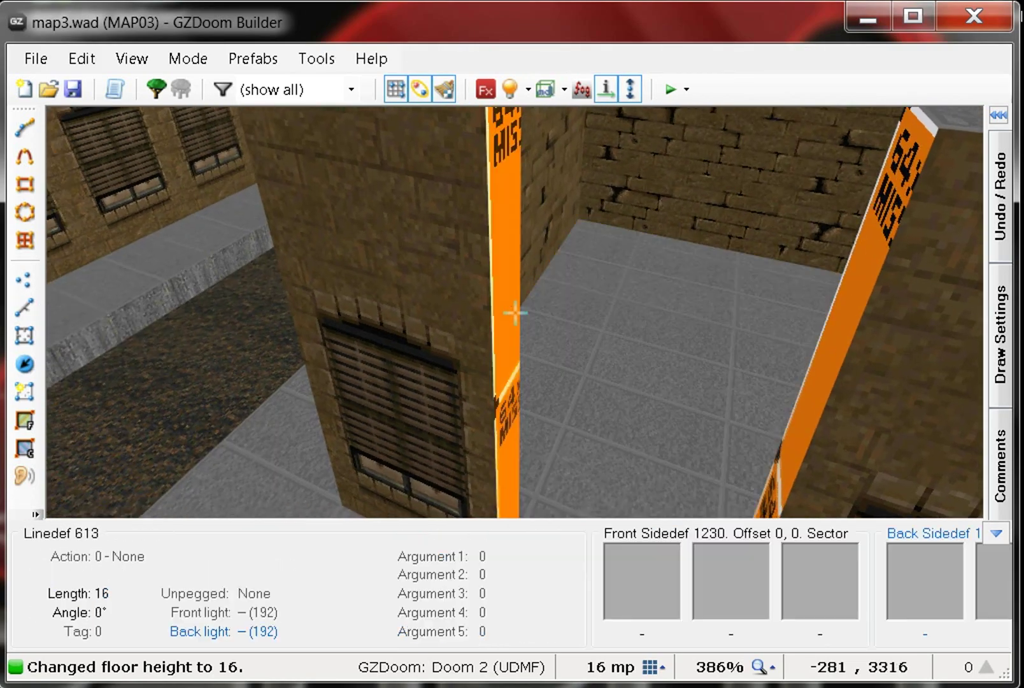
{"action": "left_click", "coordinate": [515, 313]}
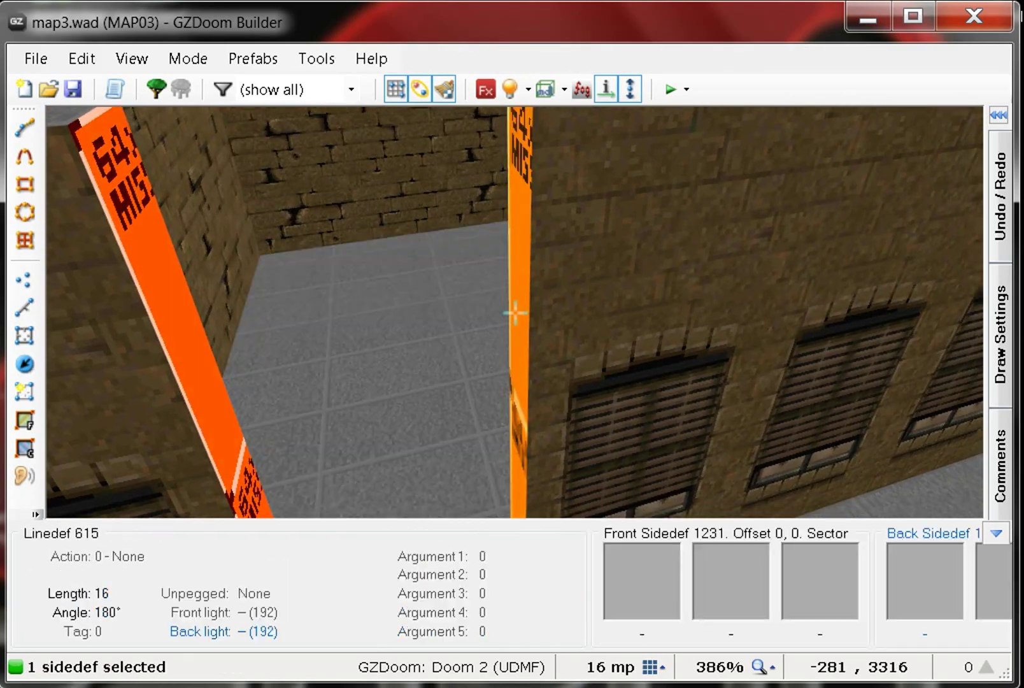
{"action": "left_click", "coordinate": [515, 313]}
{"action": "right_click", "coordinate": [515, 313]}
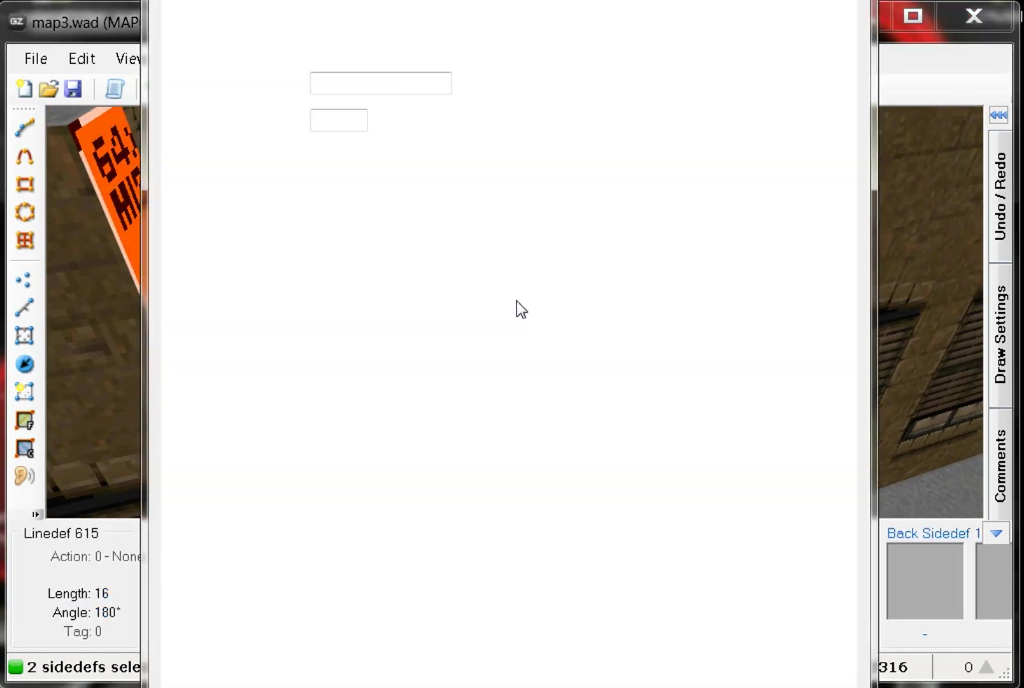
{"action": "left_click", "coordinate": [665, 672]}
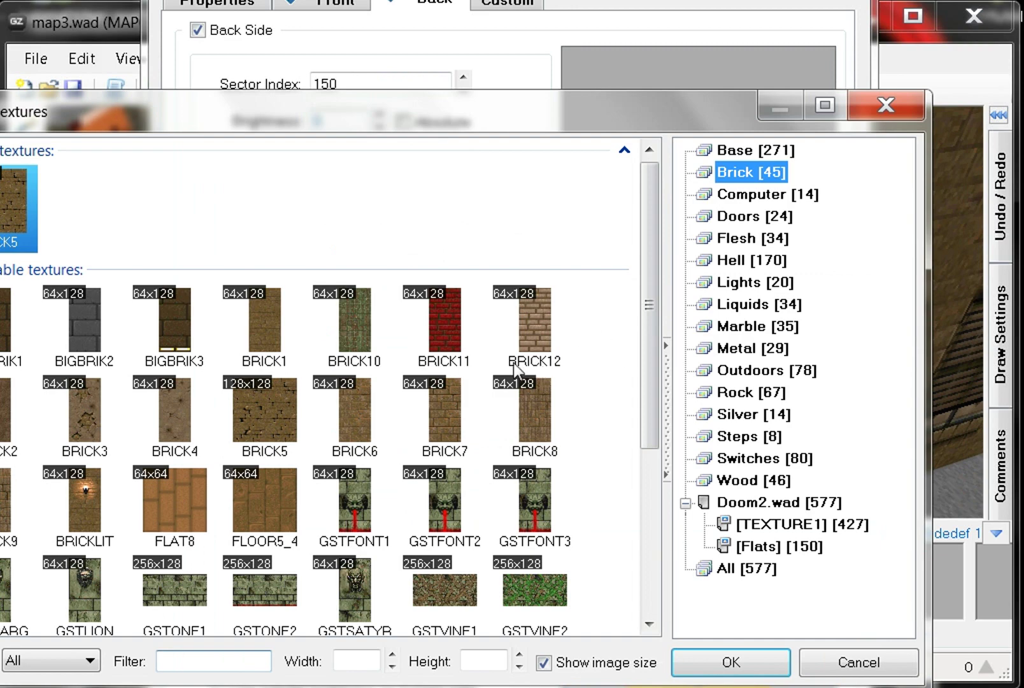
{"action": "left_click", "coordinate": [730, 662]}
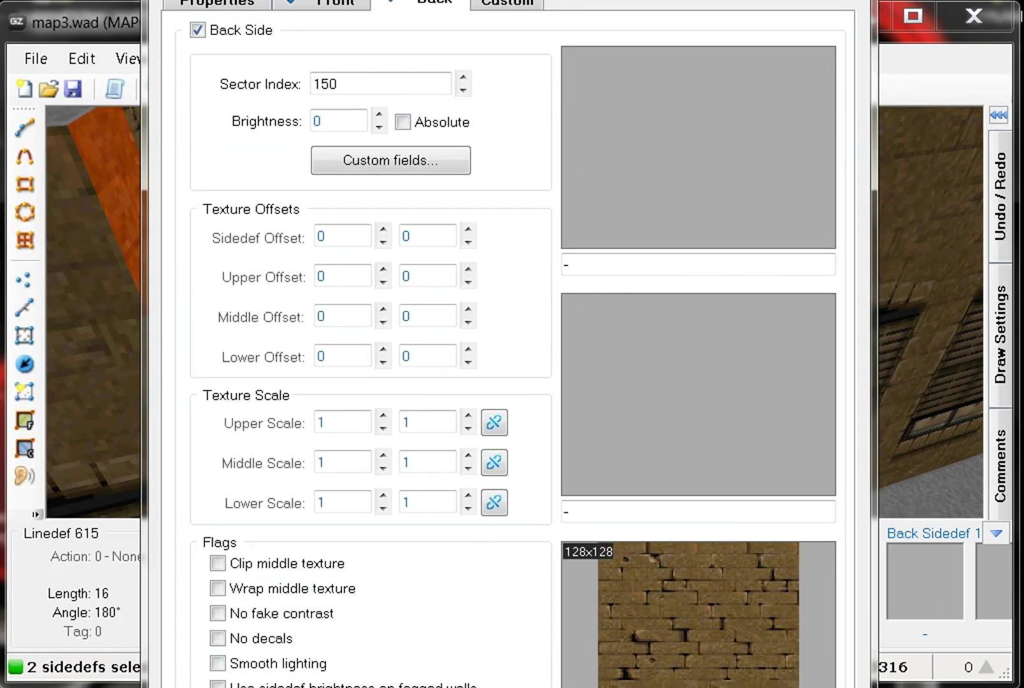
{"action": "key", "text": "Return"}
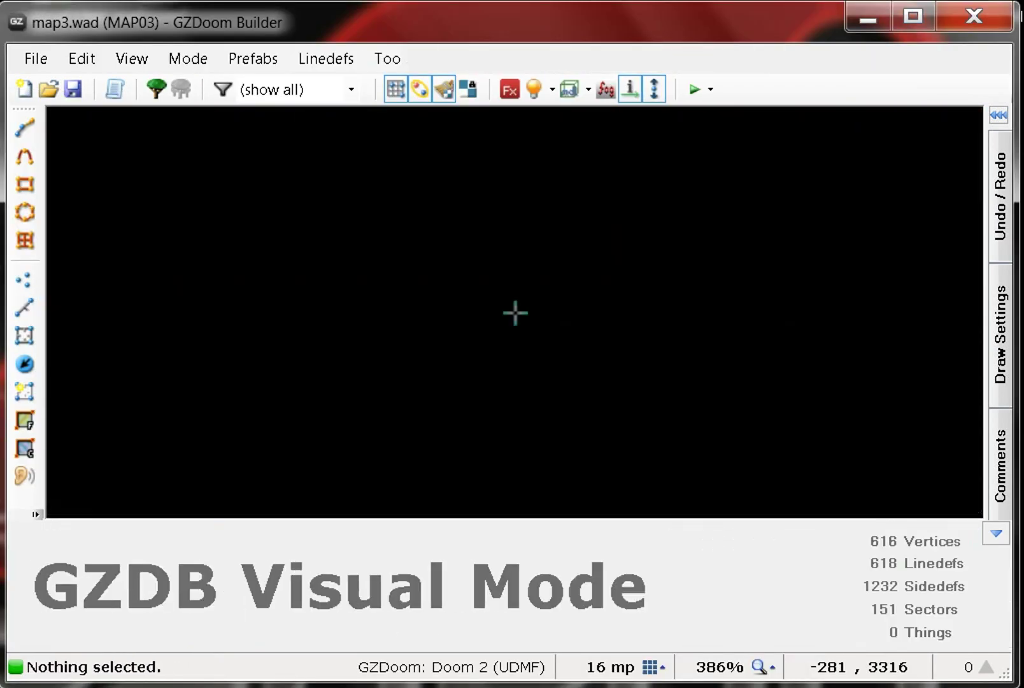
- View the wall opening in 3D visual mode, and return to the 2D map at the opening's outer 64-unit linedef
{"action": "key", "text": "w"}
{"action": "key", "text": "w"}
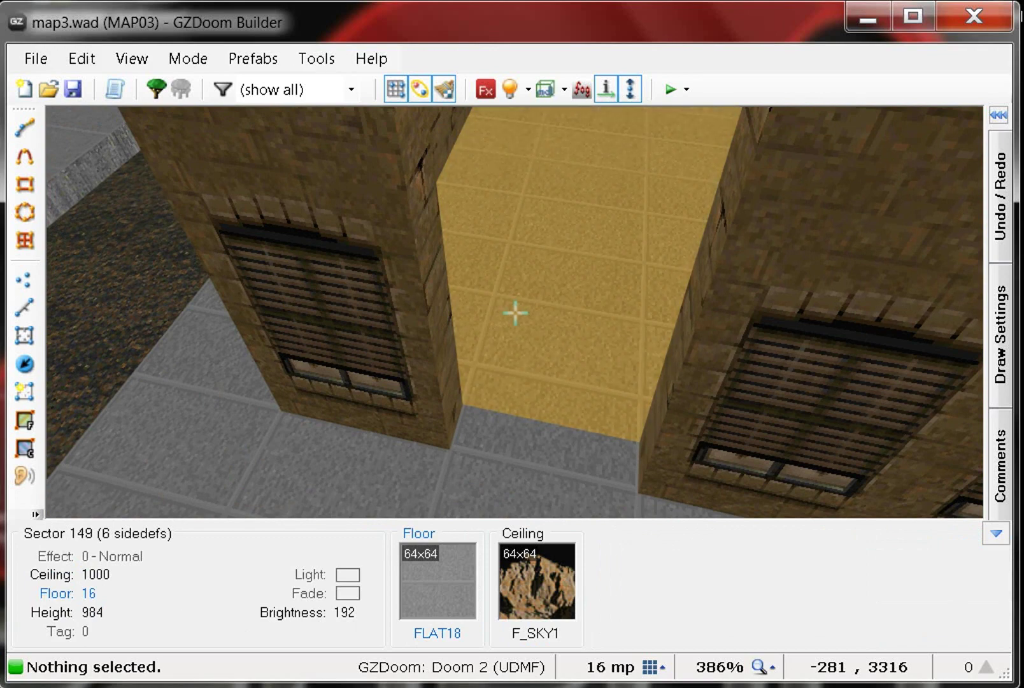
{"action": "key", "text": "q"}
{"action": "scroll", "coordinate": [410, 223], "scroll_direction": "down", "scroll_amount": 6}
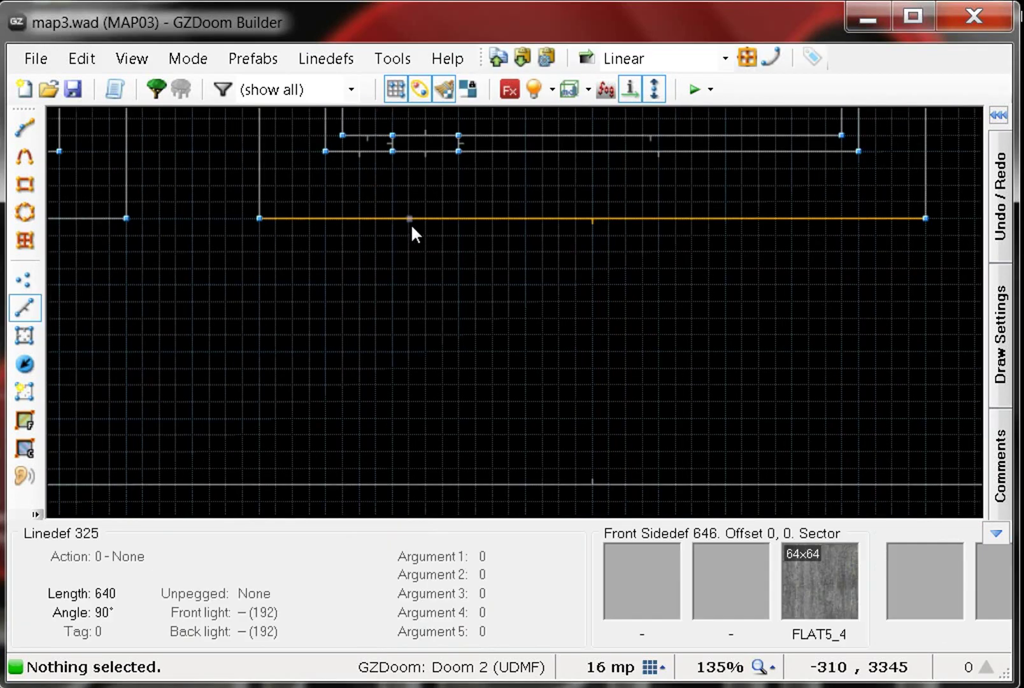
{"action": "scroll", "coordinate": [402, 261], "scroll_direction": "down", "scroll_amount": 5}
{"action": "scroll", "coordinate": [411, 223], "scroll_direction": "up", "scroll_amount": 10}
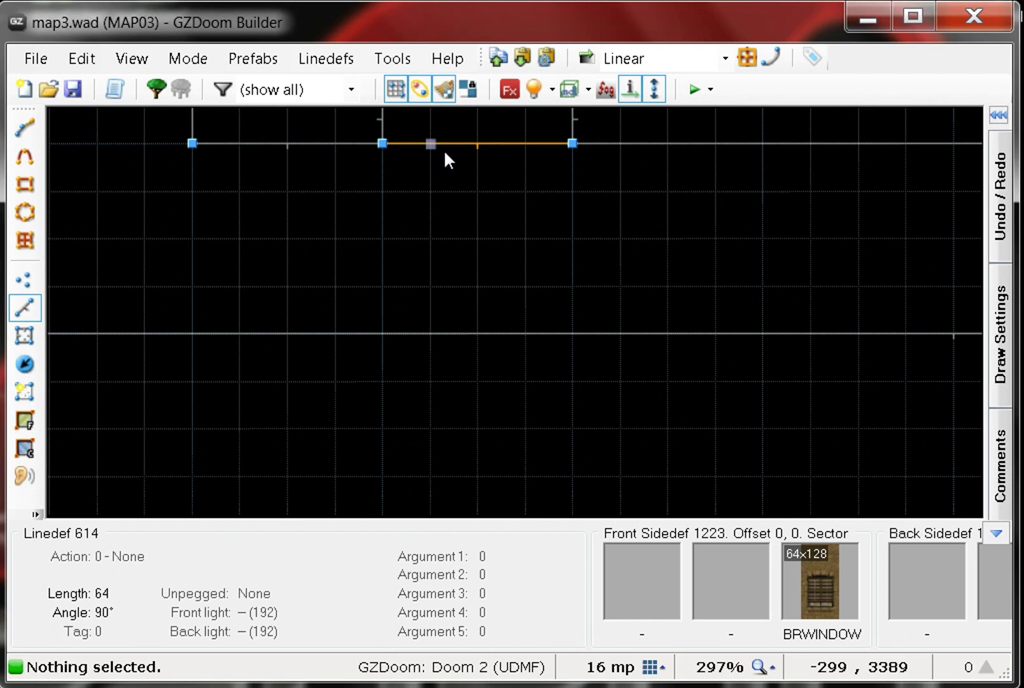
- Check the back and front side properties of the wall opening's outer 64-unit linedef without changing them
{"action": "right_click", "coordinate": [476, 155]}
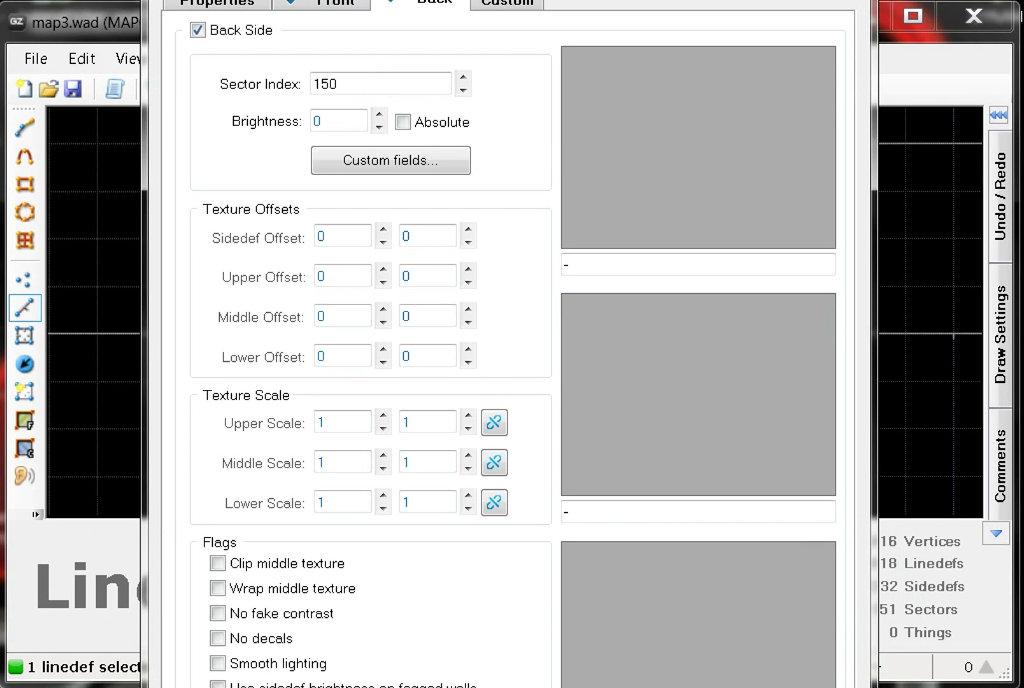
{"action": "key", "text": "Escape"}
{"action": "left_click", "coordinate": [453, 151]}
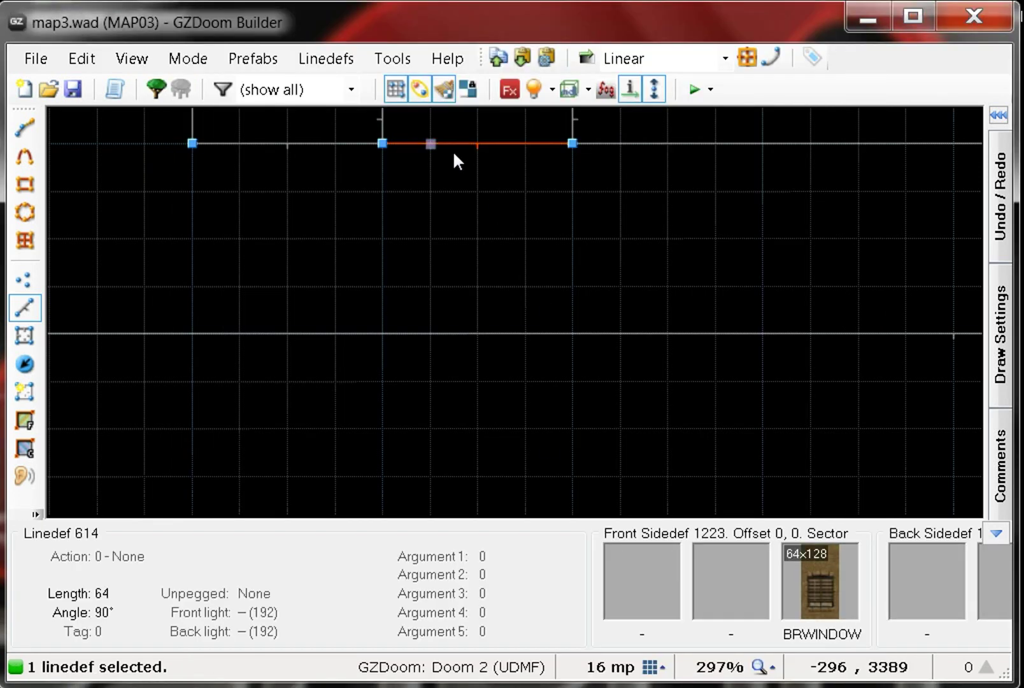
{"action": "right_click", "coordinate": [453, 150]}
{"action": "left_click", "coordinate": [327, 4]}
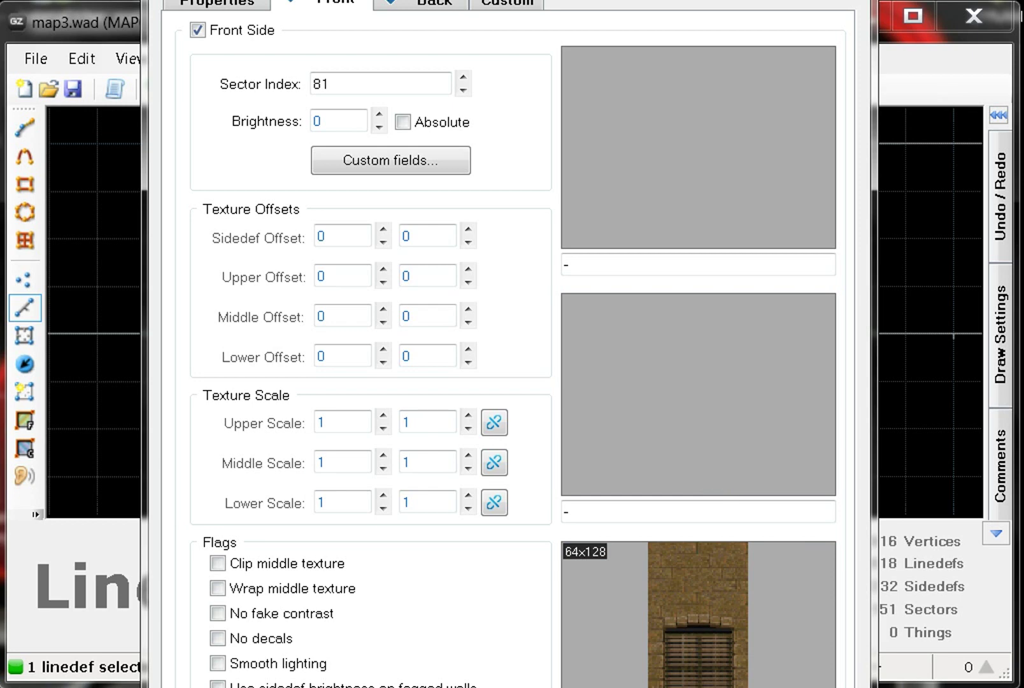
{"action": "key", "text": "Escape"}
- Set the front-side middle texture of the wall opening's outer linedef to WIN_6, chosen from the set of all textures
{"action": "scroll", "coordinate": [487, 342], "scroll_direction": "down", "scroll_amount": 3}
{"action": "scroll", "coordinate": [507, 292], "scroll_direction": "up", "scroll_amount": 1}
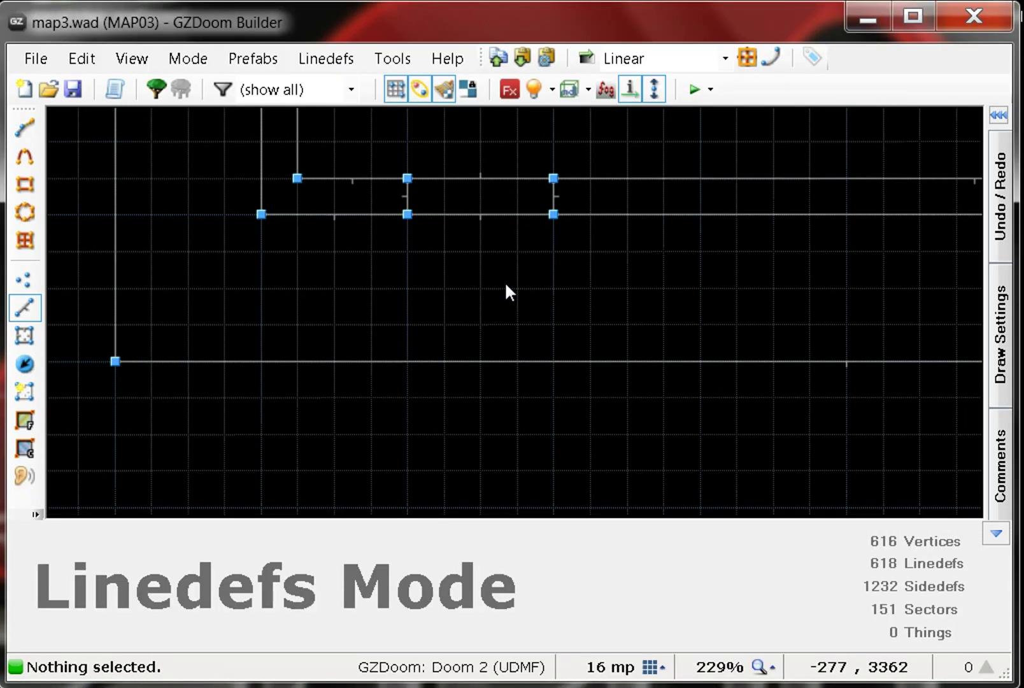
{"action": "scroll", "coordinate": [507, 292], "scroll_direction": "up", "scroll_amount": 1}
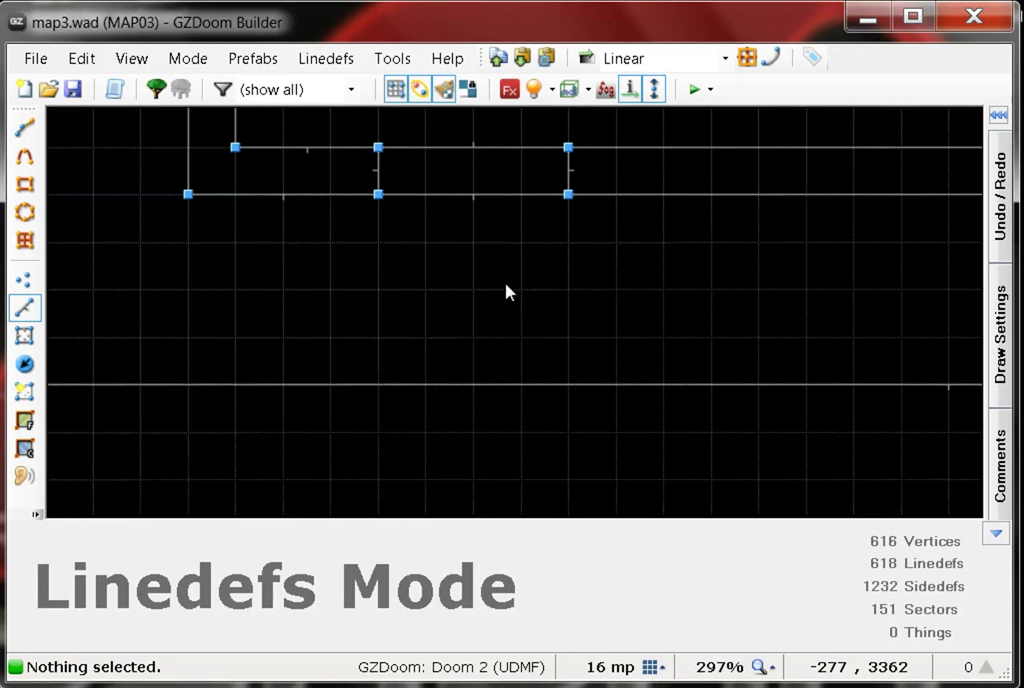
{"action": "right_click", "coordinate": [479, 191]}
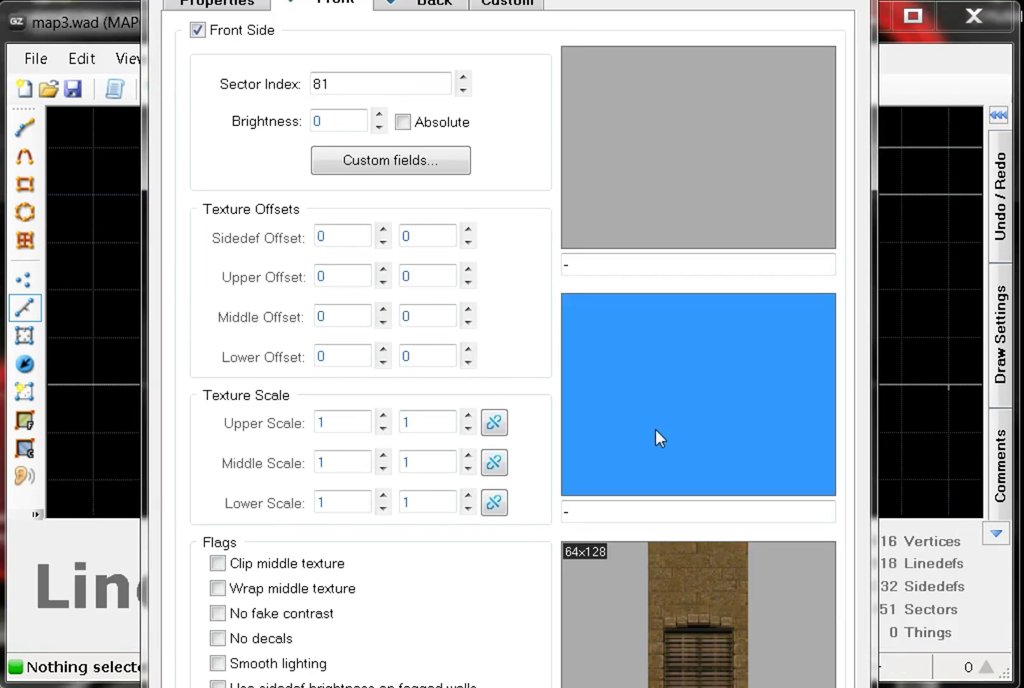
{"action": "left_click", "coordinate": [655, 430]}
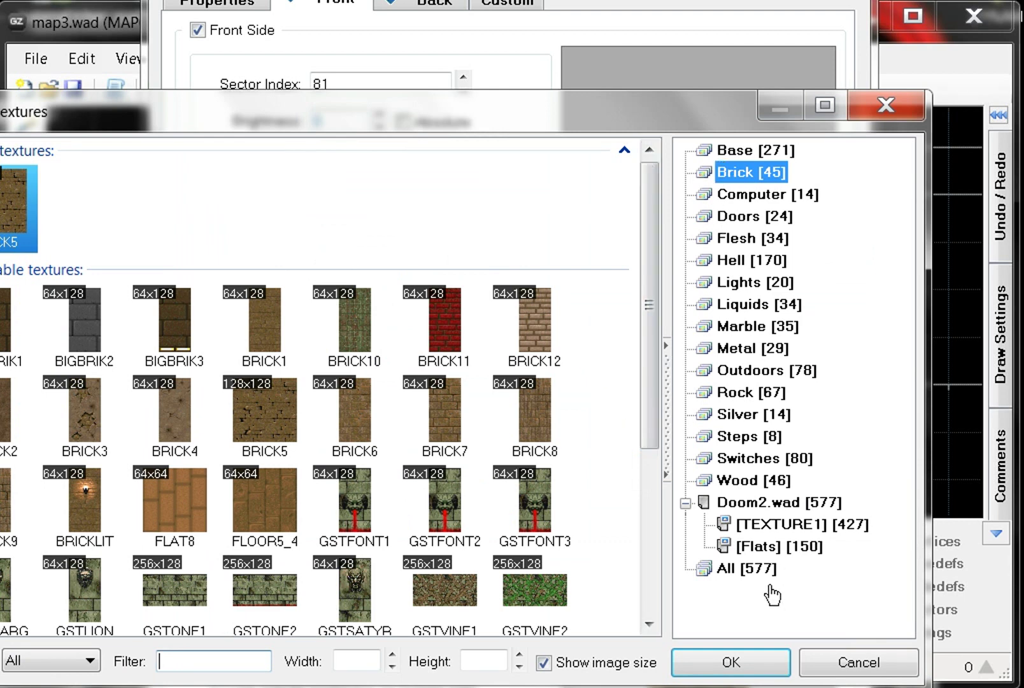
{"action": "left_click", "coordinate": [751, 568]}
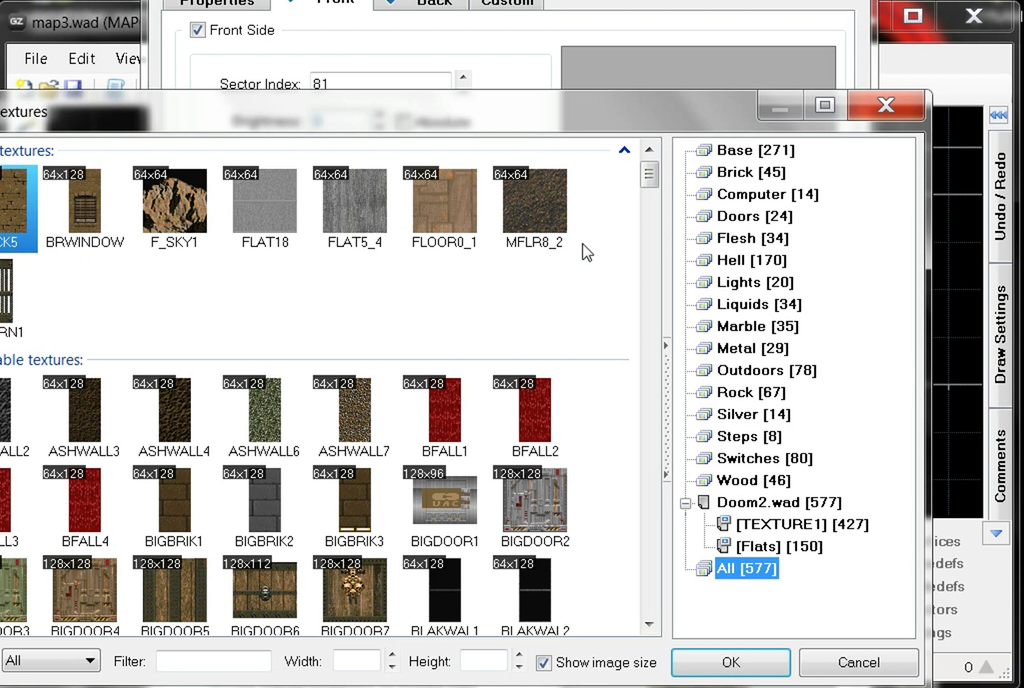
{"action": "scroll", "coordinate": [653, 629], "scroll_direction": "down", "scroll_amount": 4}
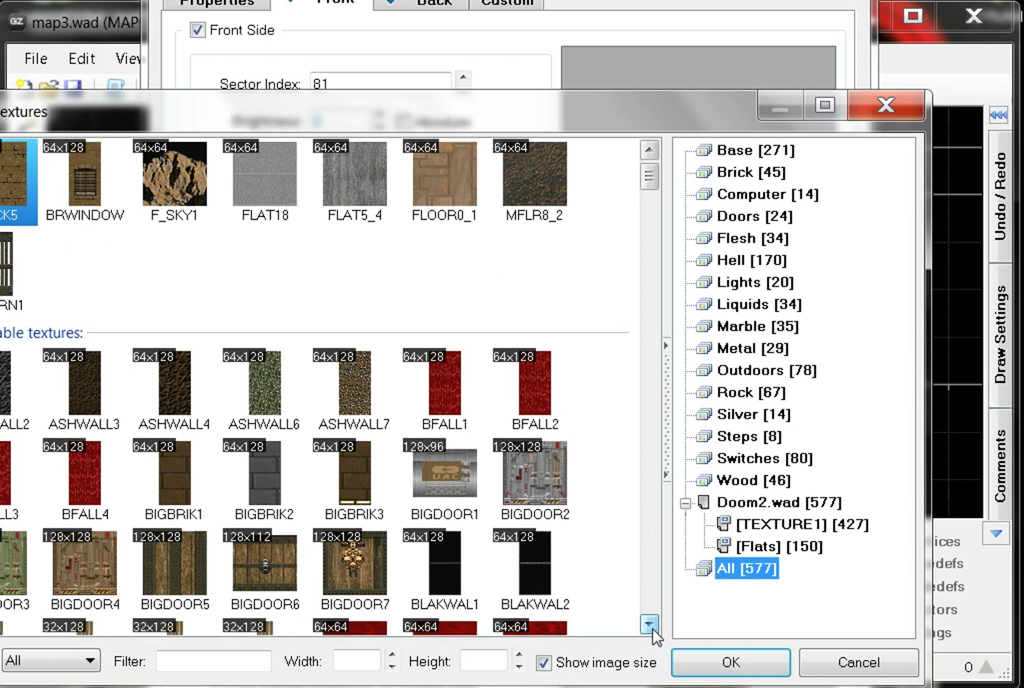
{"action": "scroll", "coordinate": [652, 629], "scroll_direction": "down", "scroll_amount": 4}
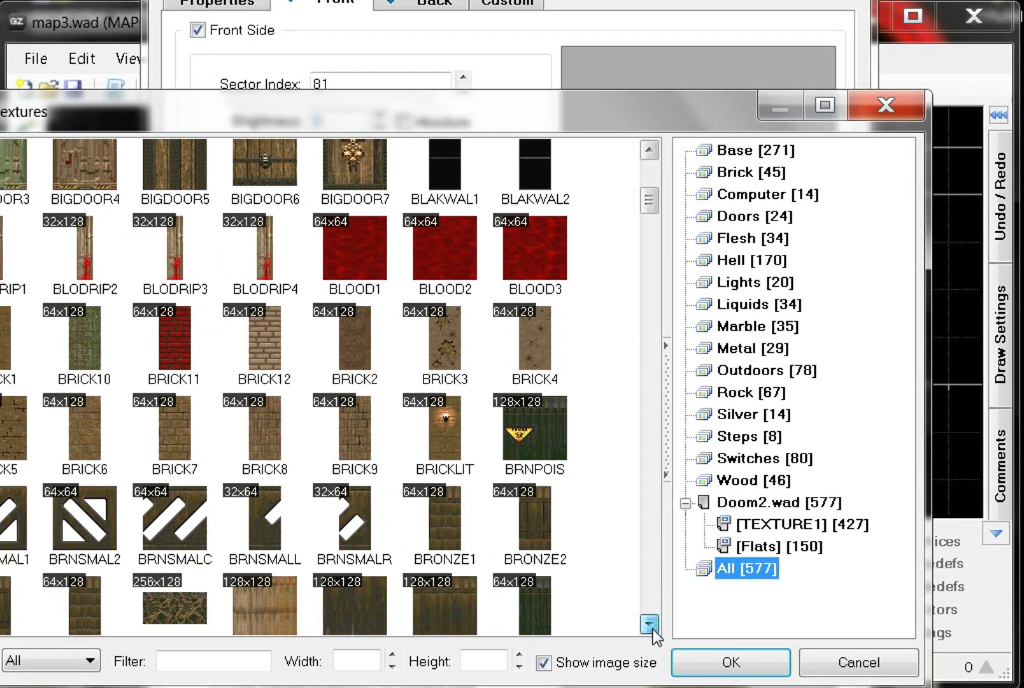
{"action": "scroll", "coordinate": [652, 629], "scroll_direction": "down", "scroll_amount": 4}
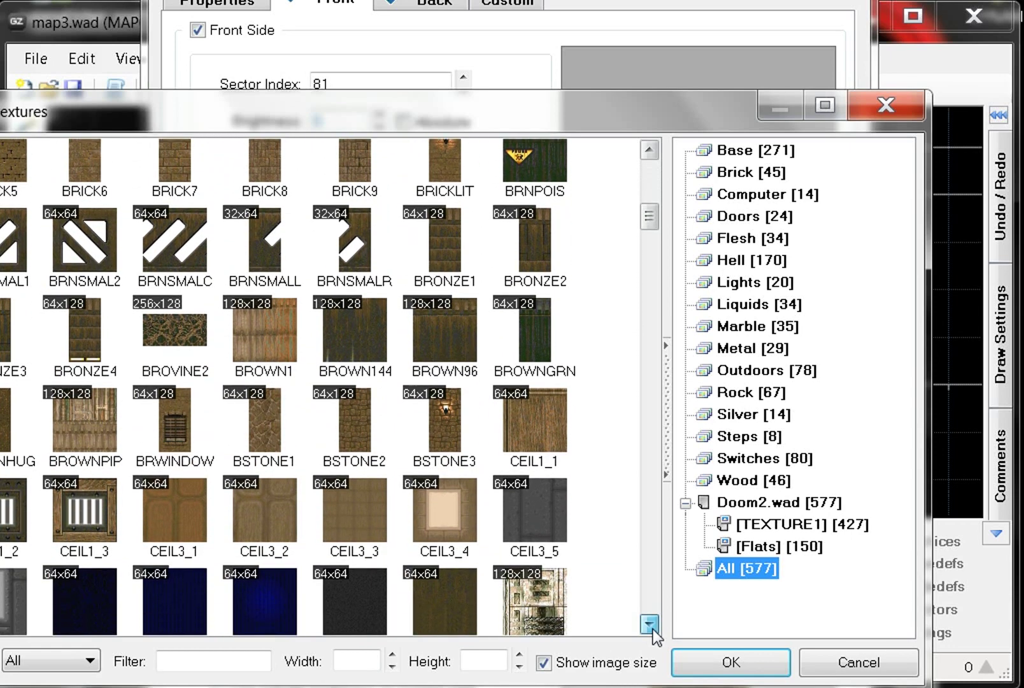
{"action": "scroll", "coordinate": [653, 629], "scroll_direction": "down", "scroll_amount": 3}
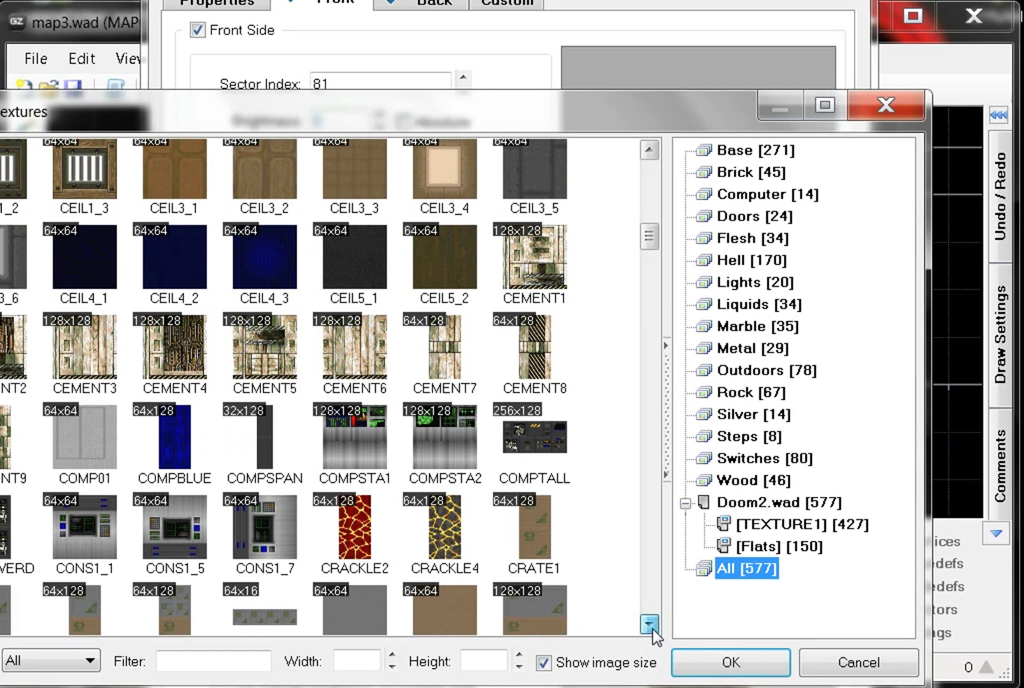
{"action": "scroll", "coordinate": [648, 626], "scroll_direction": "down", "scroll_amount": 4}
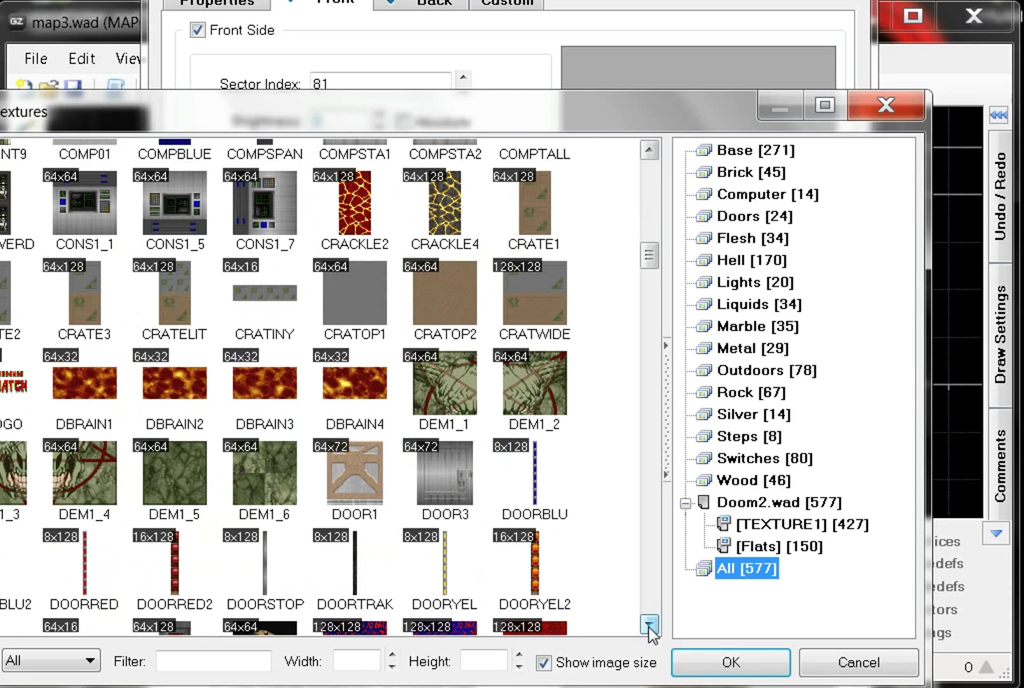
{"action": "scroll", "coordinate": [650, 627], "scroll_direction": "down", "scroll_amount": 9}
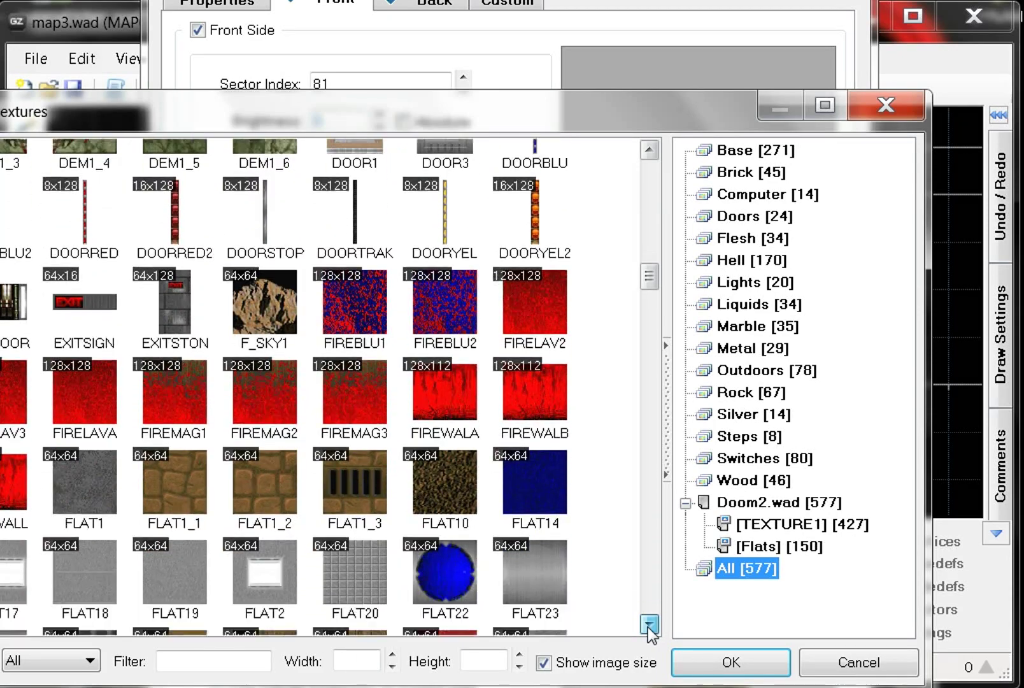
{"action": "scroll", "coordinate": [650, 628], "scroll_direction": "down", "scroll_amount": 7}
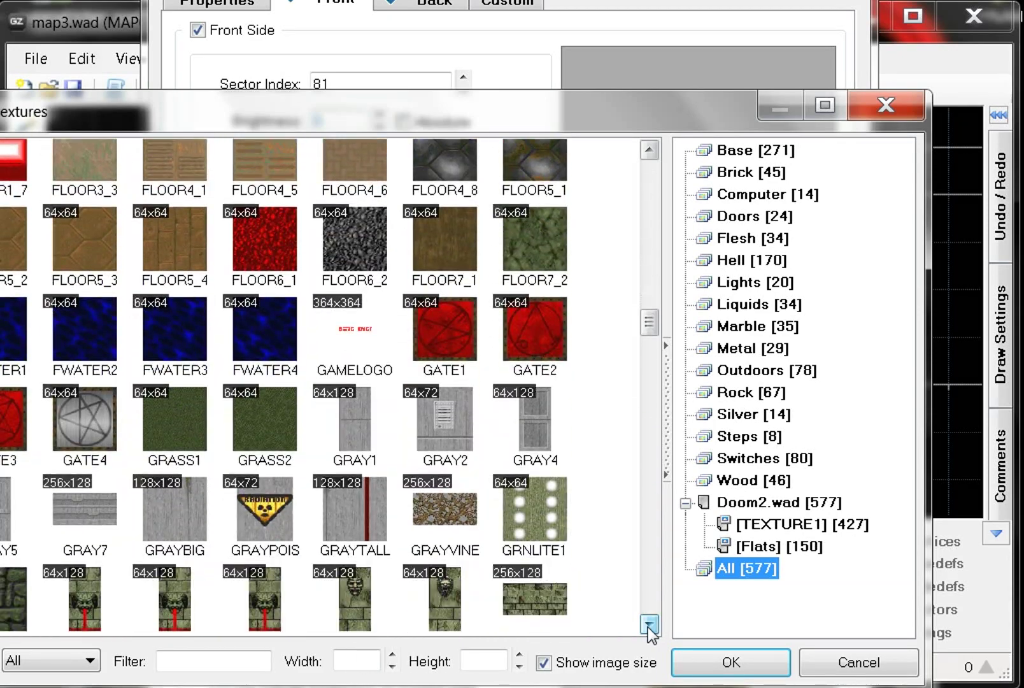
{"action": "scroll", "coordinate": [648, 628], "scroll_direction": "down", "scroll_amount": 4}
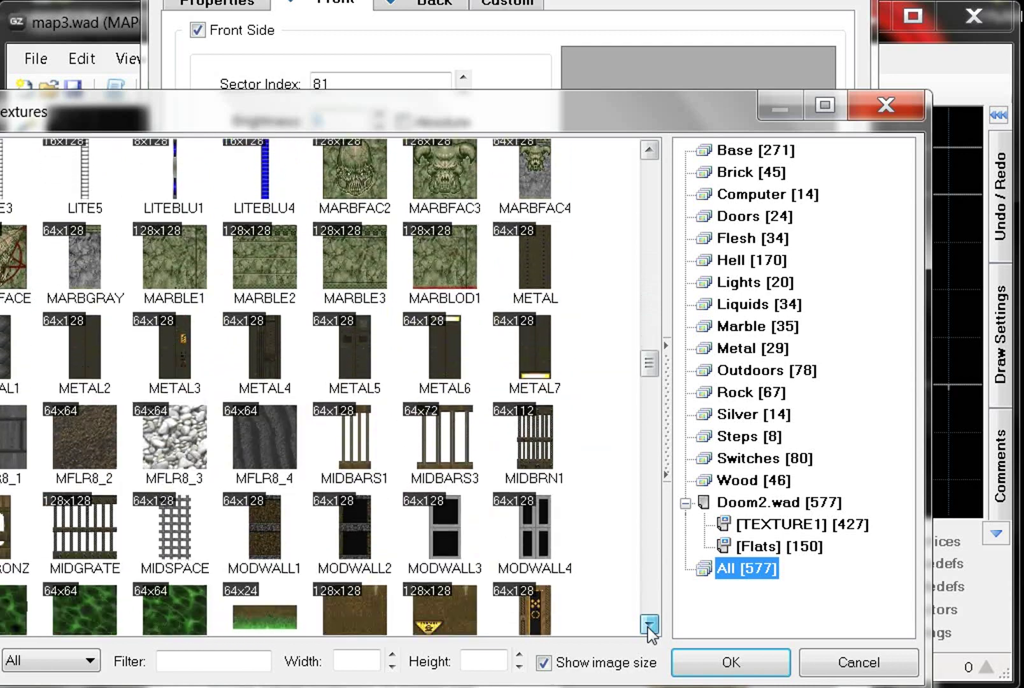
{"action": "scroll", "coordinate": [649, 629], "scroll_direction": "down", "scroll_amount": 3}
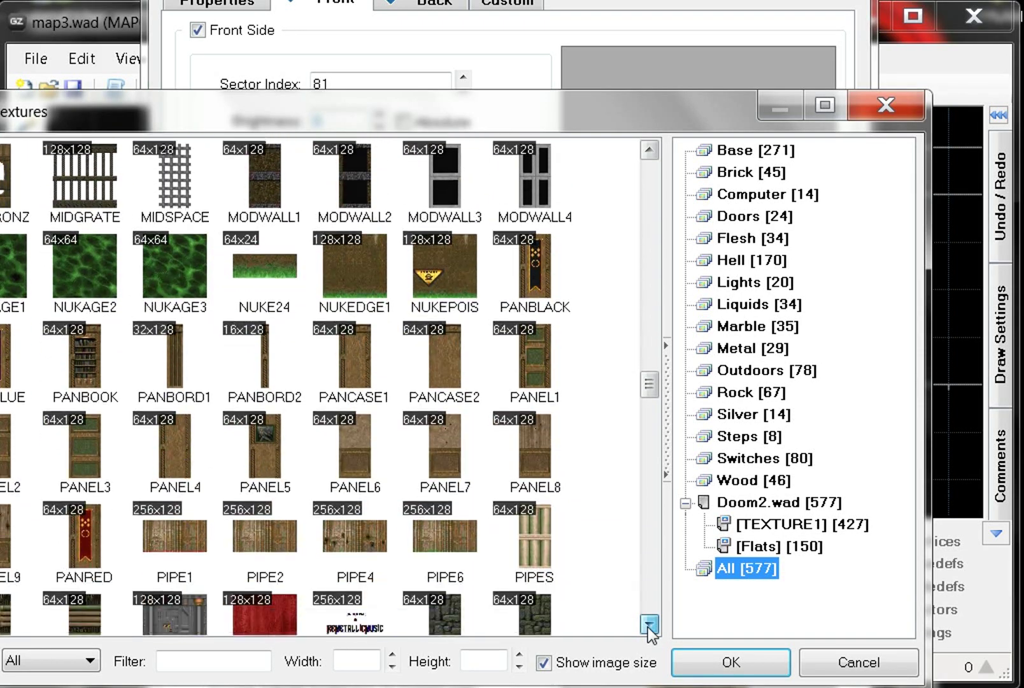
{"action": "scroll", "coordinate": [649, 629], "scroll_direction": "down", "scroll_amount": 4}
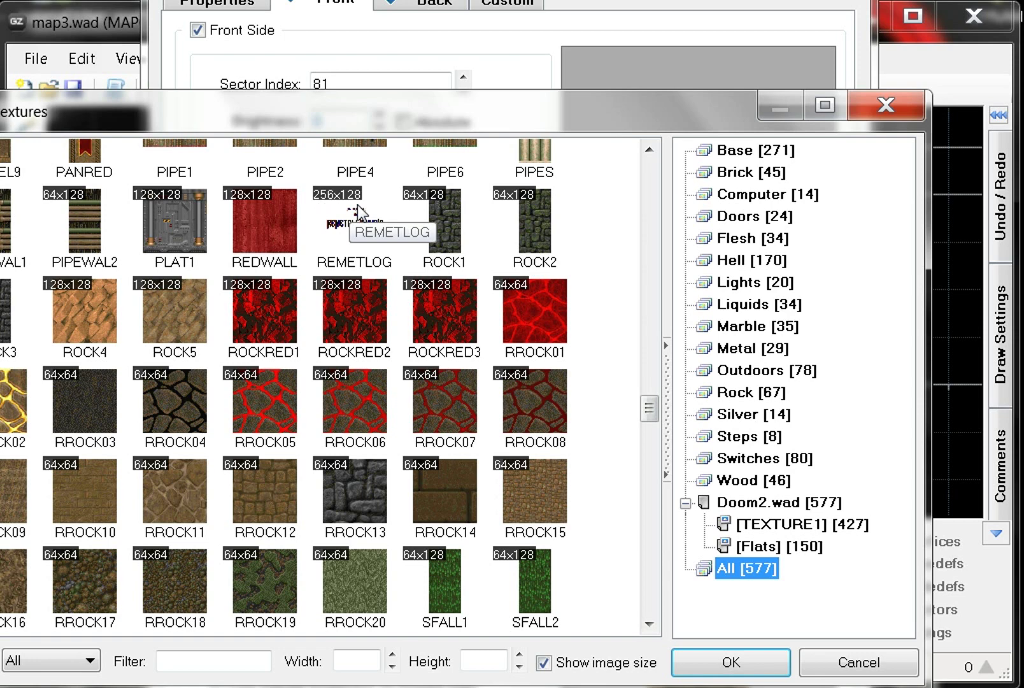
{"action": "scroll", "coordinate": [648, 629], "scroll_direction": "down", "scroll_amount": 3}
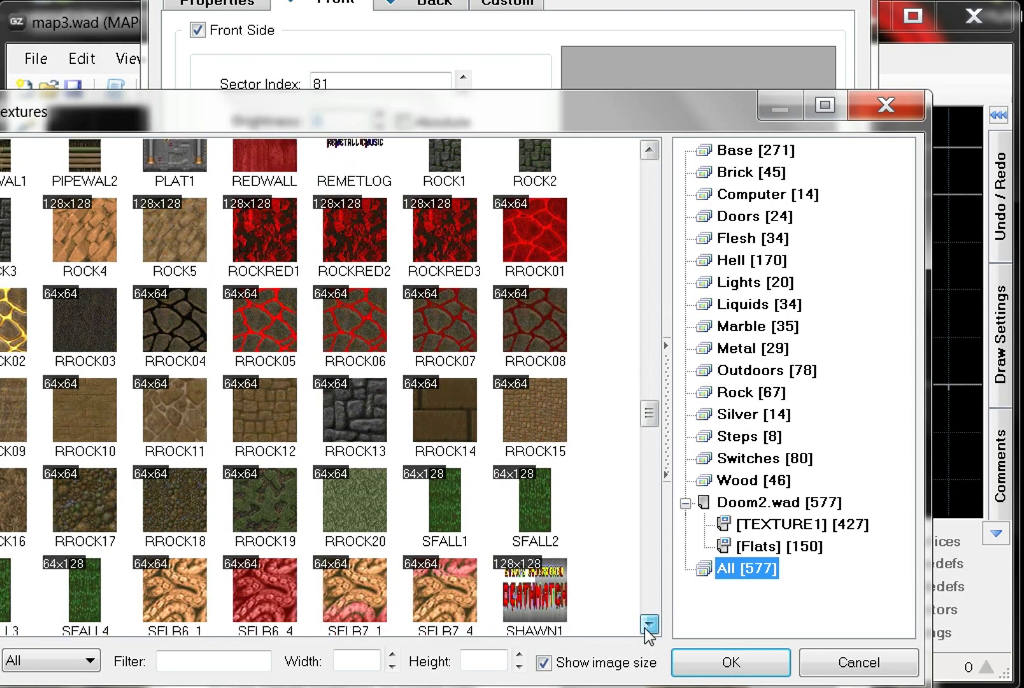
{"action": "scroll", "coordinate": [649, 629], "scroll_direction": "down", "scroll_amount": 4}
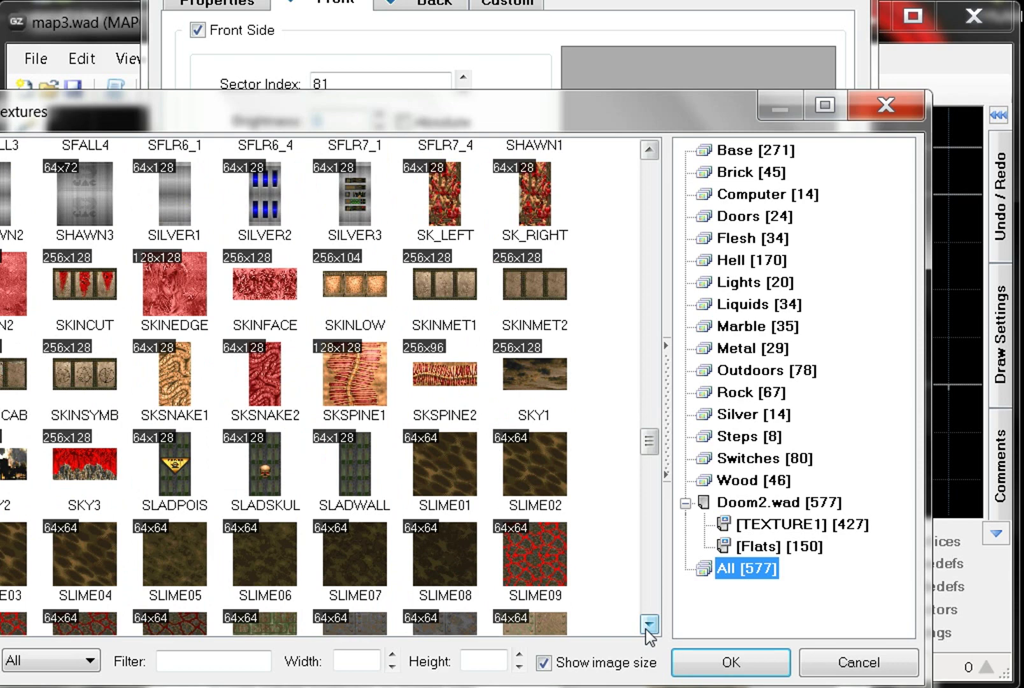
{"action": "scroll", "coordinate": [648, 628], "scroll_direction": "down", "scroll_amount": 4}
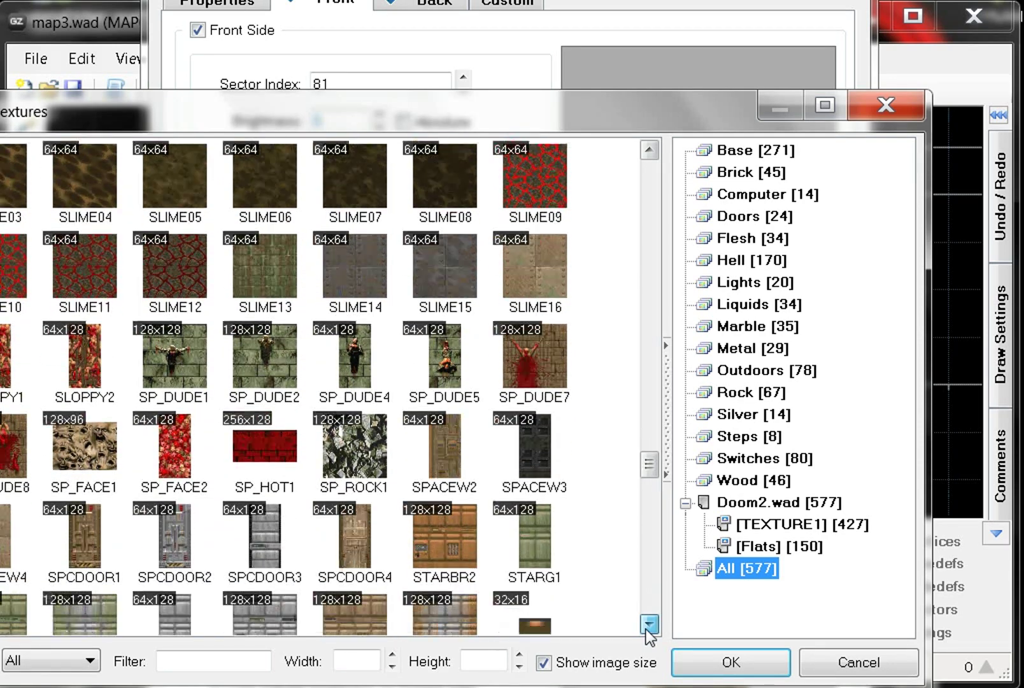
{"action": "scroll", "coordinate": [648, 629], "scroll_direction": "down", "scroll_amount": 4}
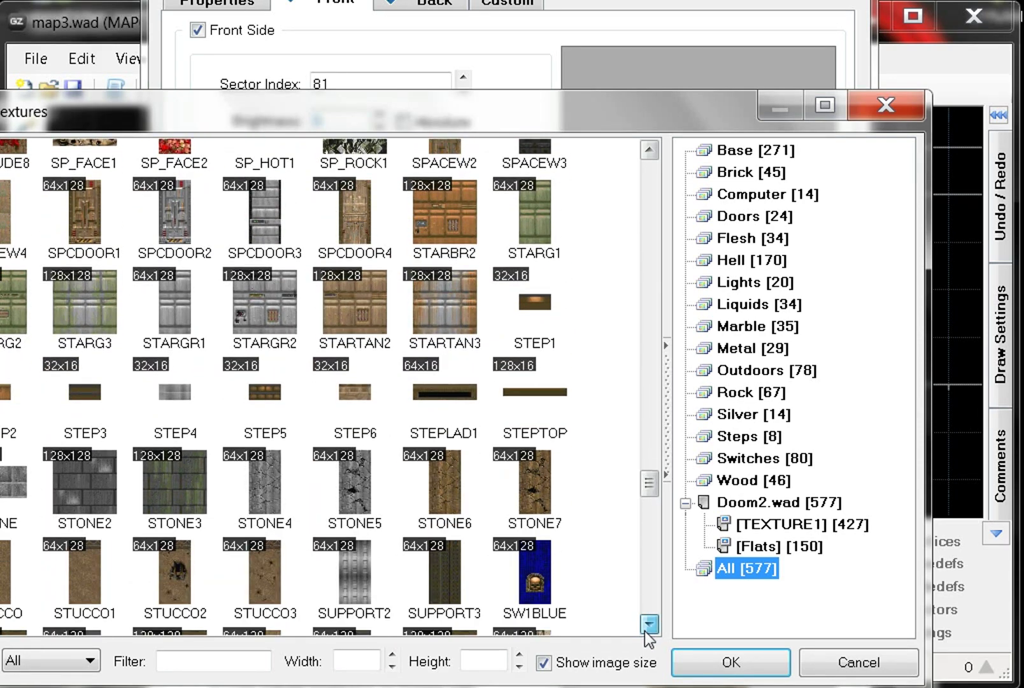
{"action": "scroll", "coordinate": [646, 630], "scroll_direction": "down", "scroll_amount": 5}
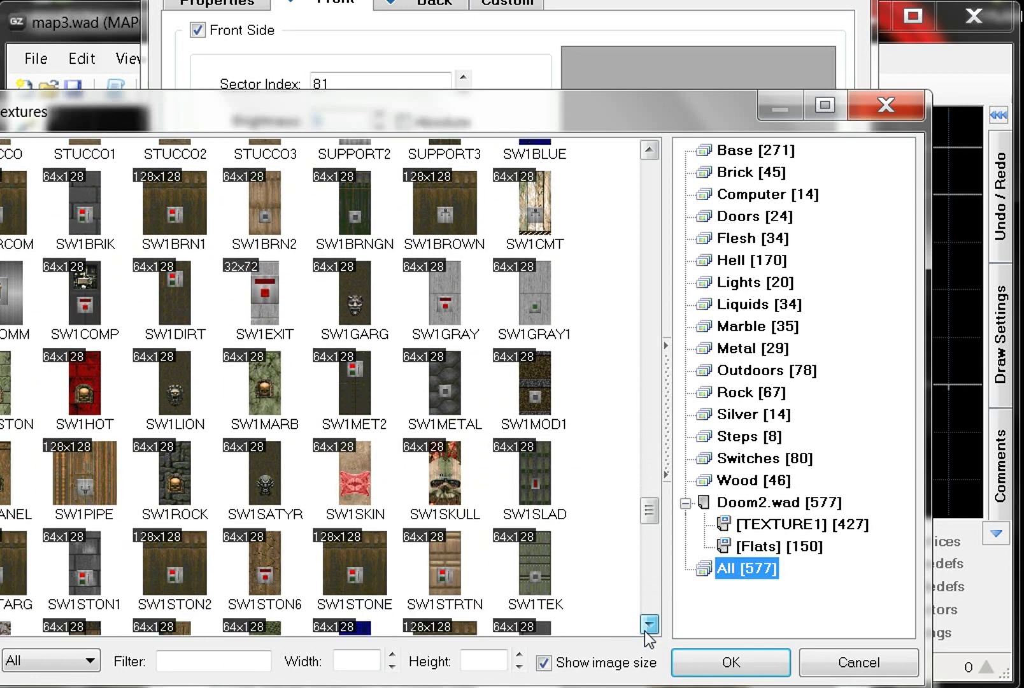
{"action": "scroll", "coordinate": [645, 631], "scroll_direction": "down", "scroll_amount": 5}
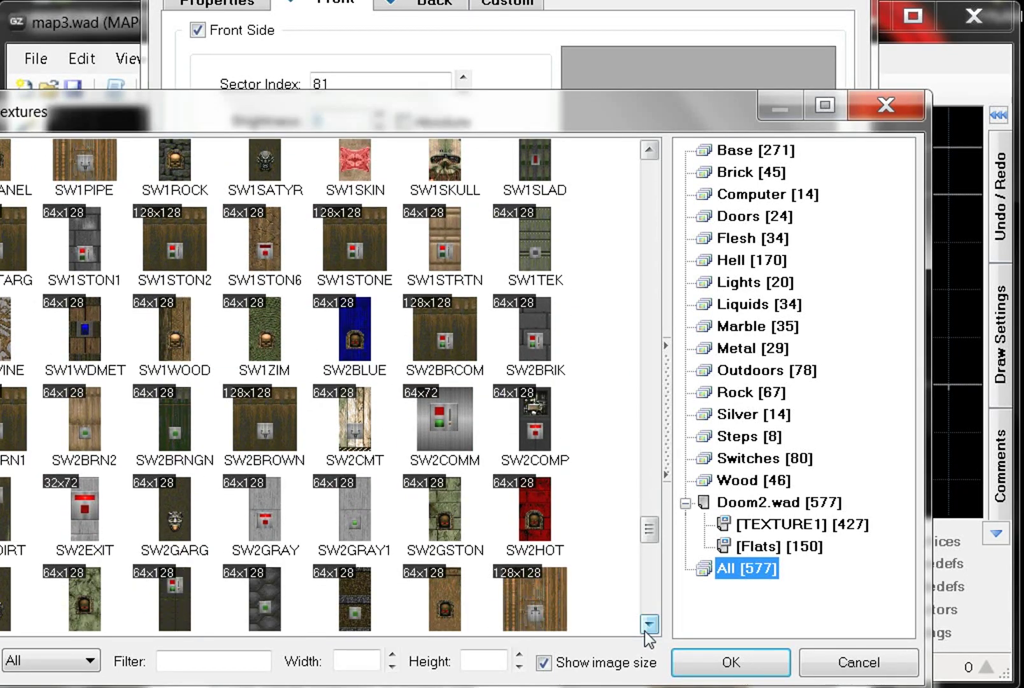
{"action": "scroll", "coordinate": [645, 631], "scroll_direction": "down", "scroll_amount": 6}
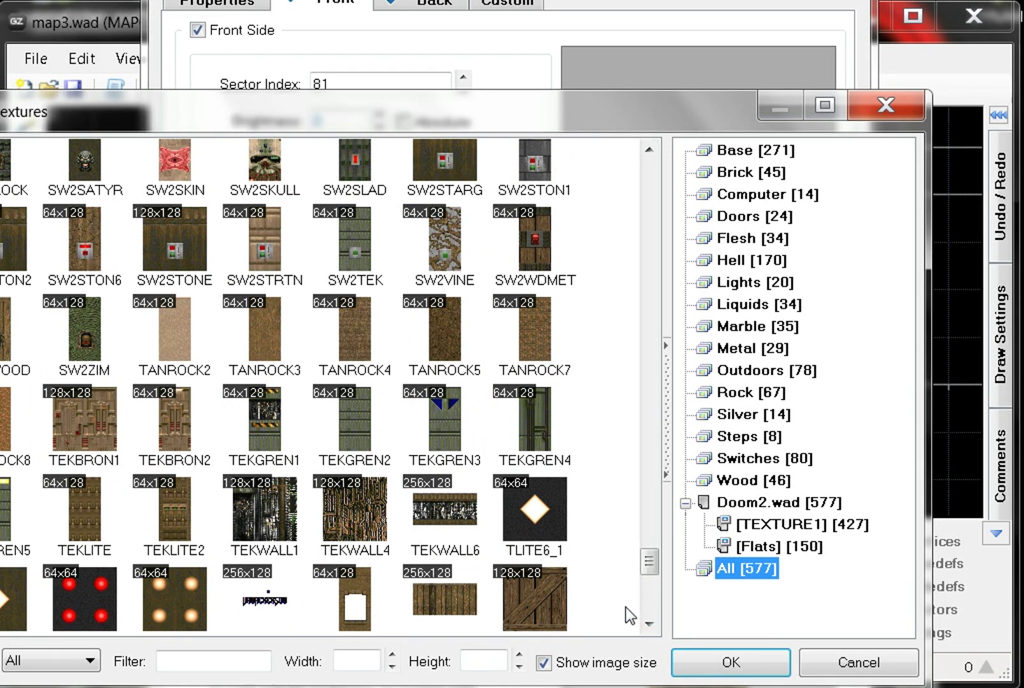
{"action": "scroll", "coordinate": [648, 625], "scroll_direction": "down", "scroll_amount": 3}
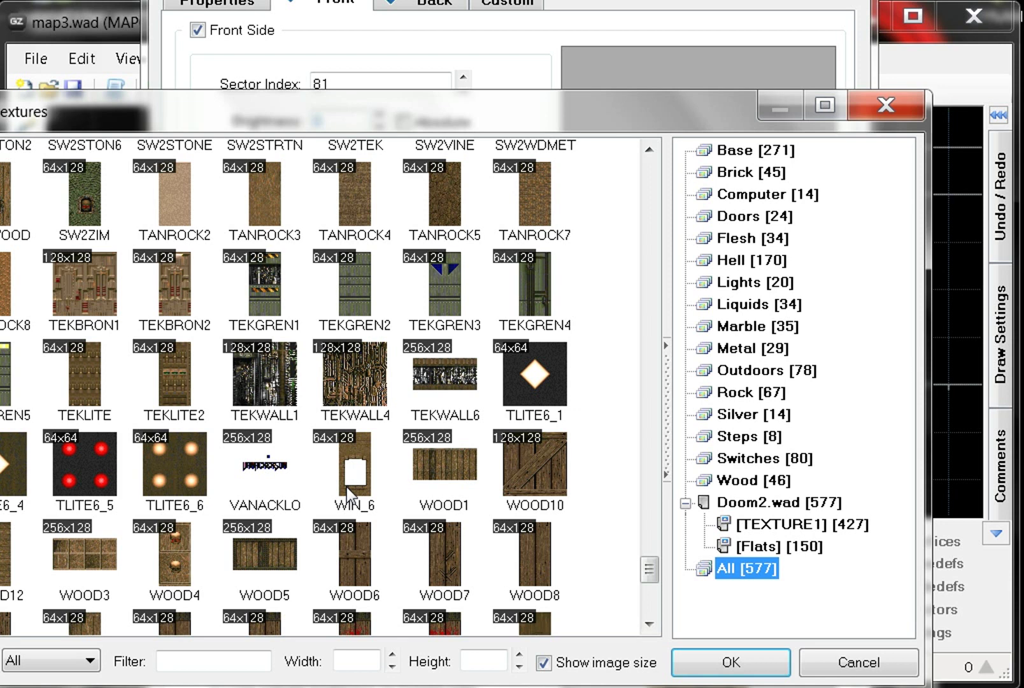
{"action": "left_click", "coordinate": [351, 445]}
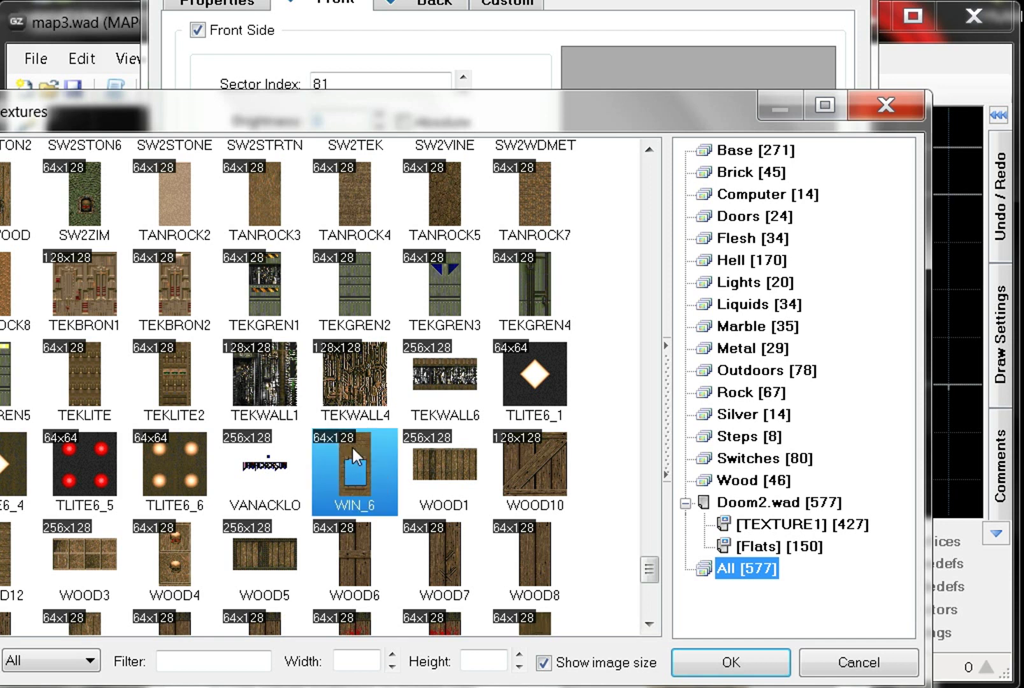
{"action": "left_click", "coordinate": [736, 669]}
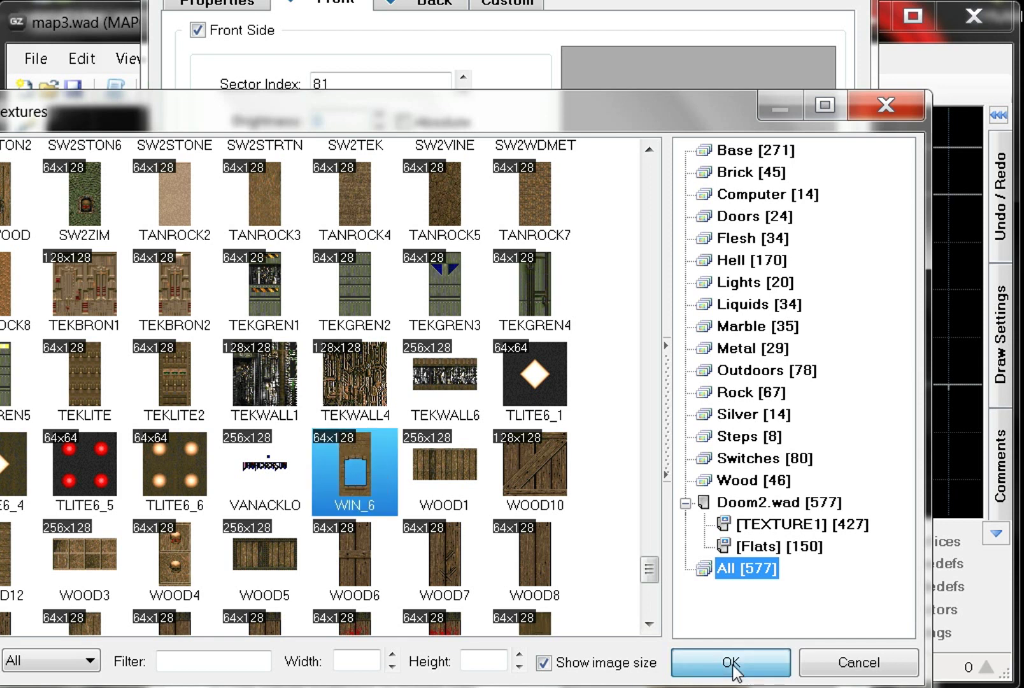
{"action": "key", "text": "Return"}
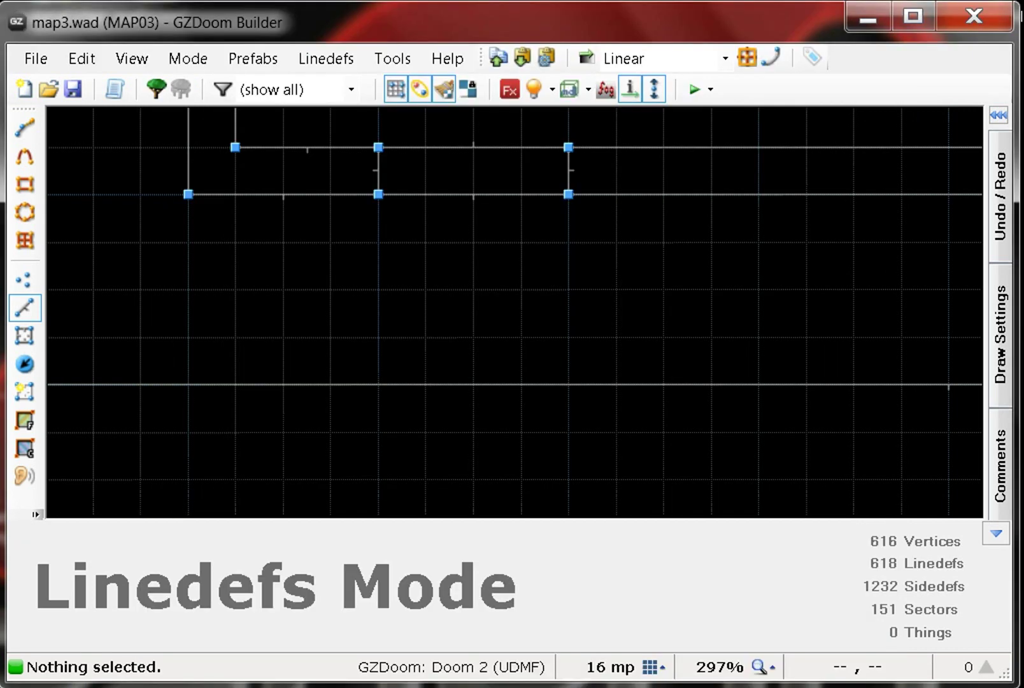
- Set the back-side middle texture of the wall opening's outer linedef to WIN_6, chosen from the set of all textures
{"action": "right_click", "coordinate": [446, 205]}
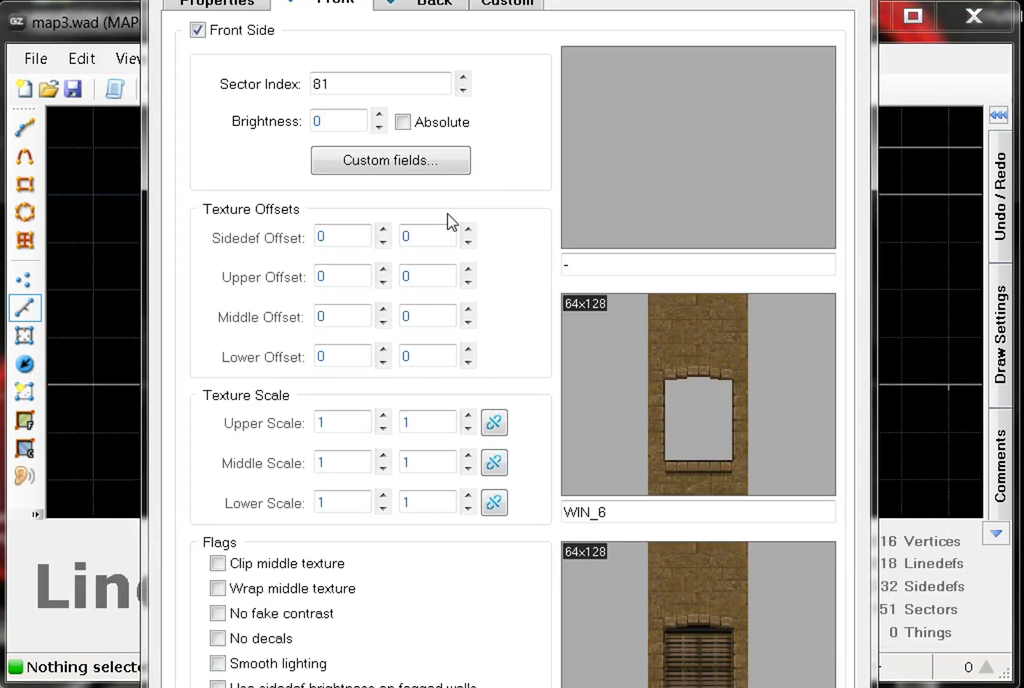
{"action": "left_click", "coordinate": [397, 6]}
{"action": "left_click", "coordinate": [610, 386]}
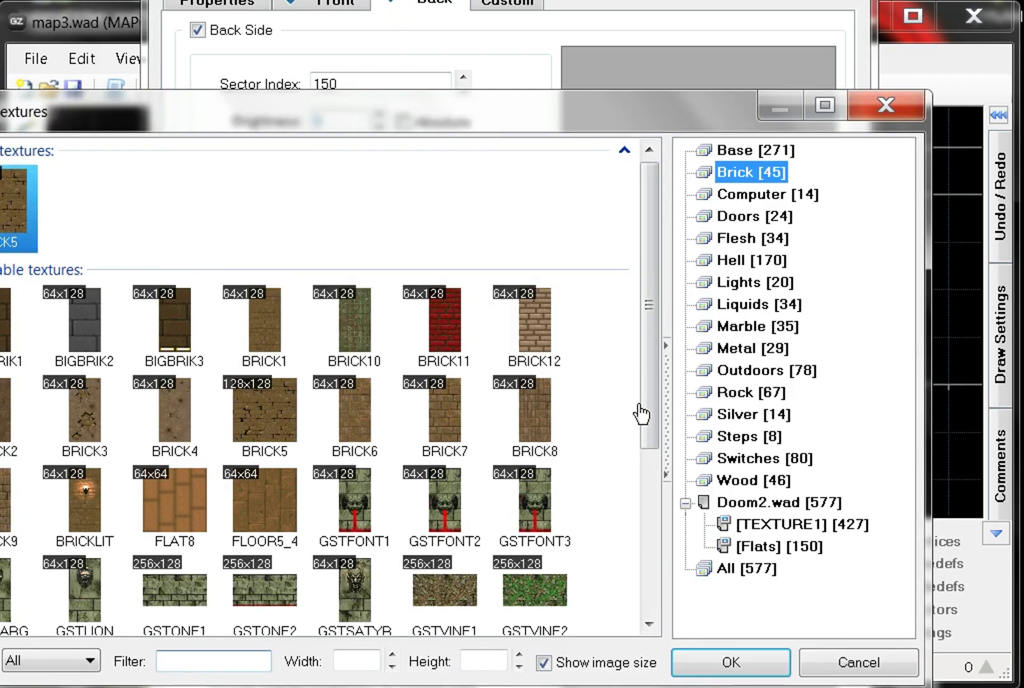
{"action": "left_click", "coordinate": [740, 573]}
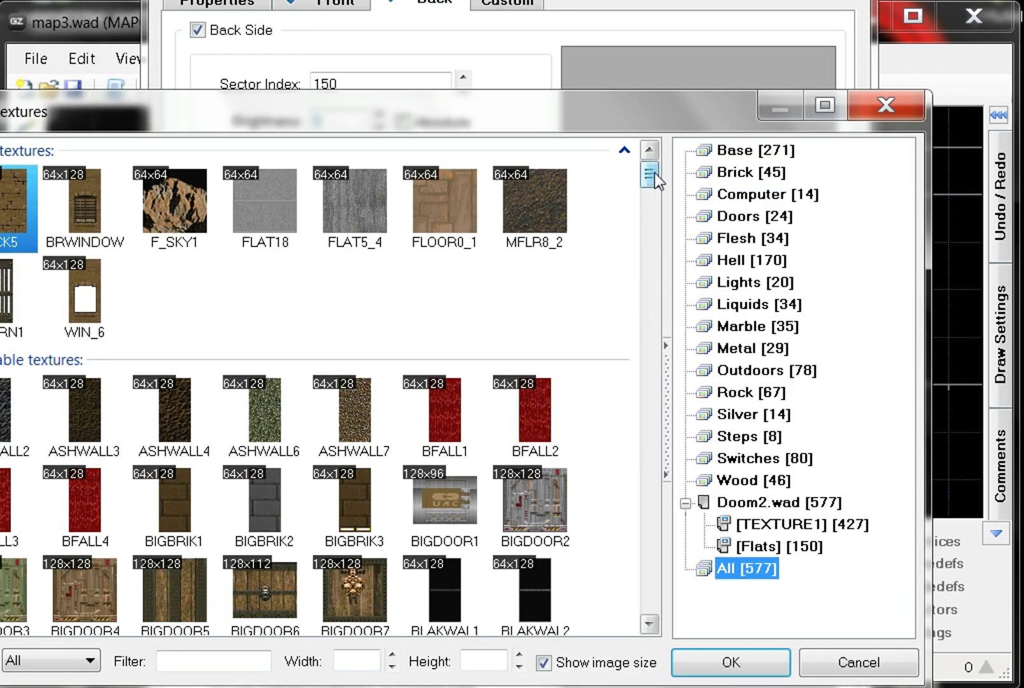
{"action": "left_click", "coordinate": [85, 294]}
{"action": "left_click", "coordinate": [699, 670]}
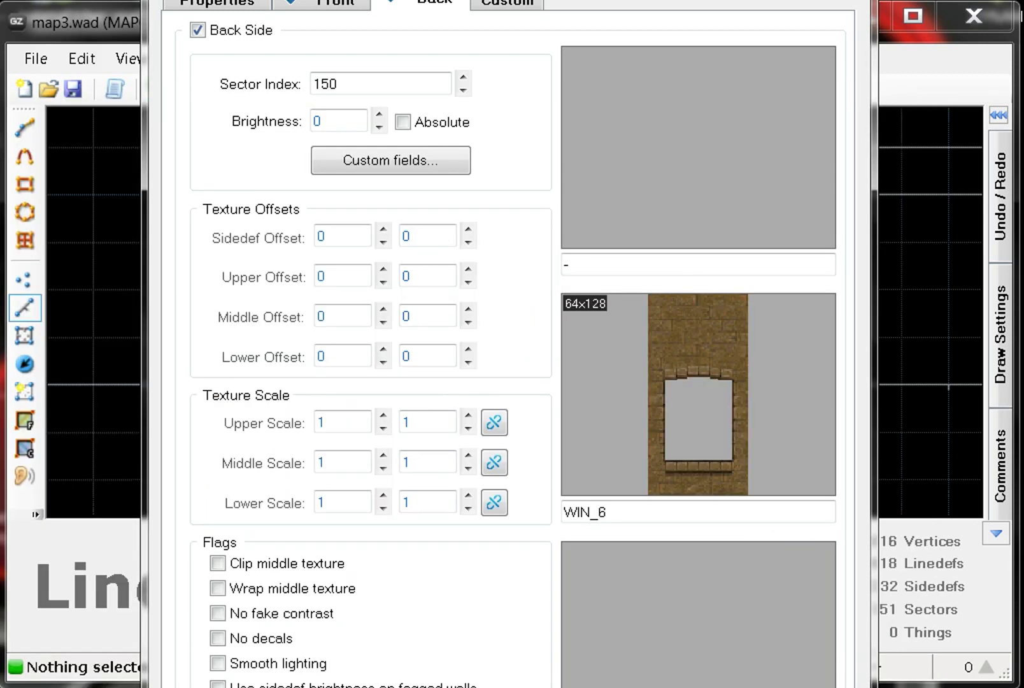
{"action": "key", "text": "Return"}
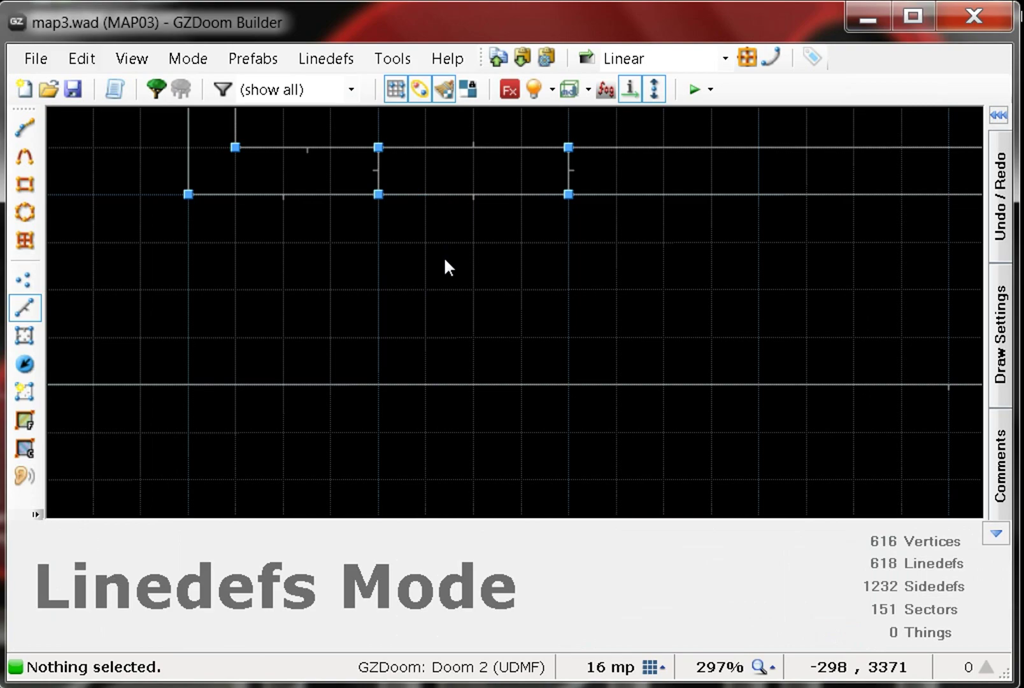
- In 3D visual mode, select the WIN_6 middle textures on both sides of the 64-unit linedef floating near the sky ceiling
{"action": "key", "text": "w"}
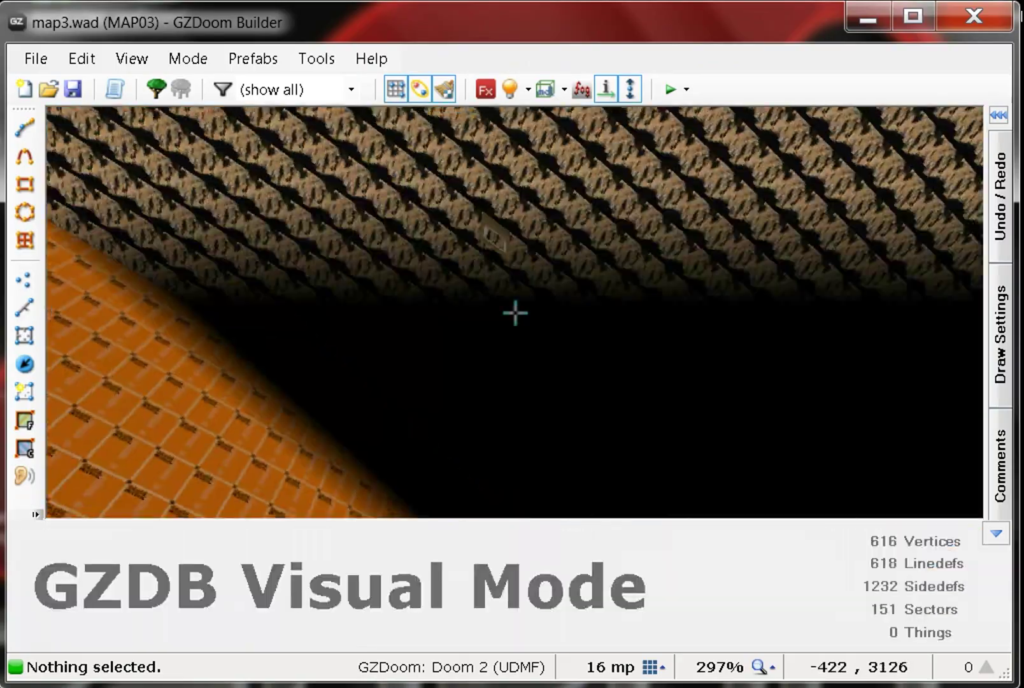
{"action": "key", "text": "e"}
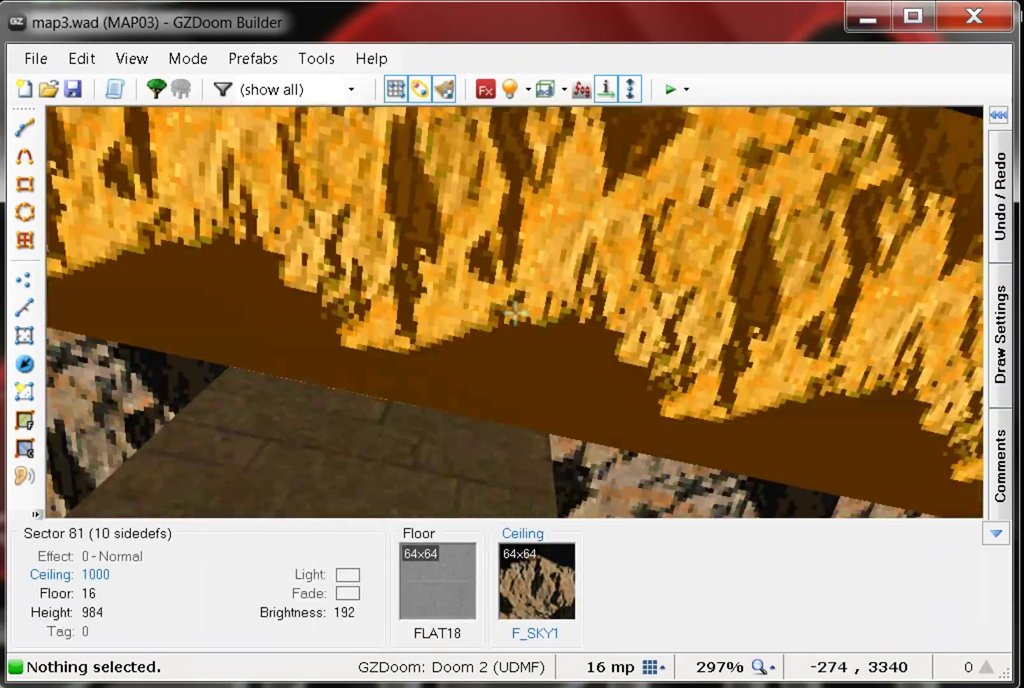
{"action": "key", "text": "s"}
{"action": "left_click", "coordinate": [515, 313]}
{"action": "key", "text": "f"}
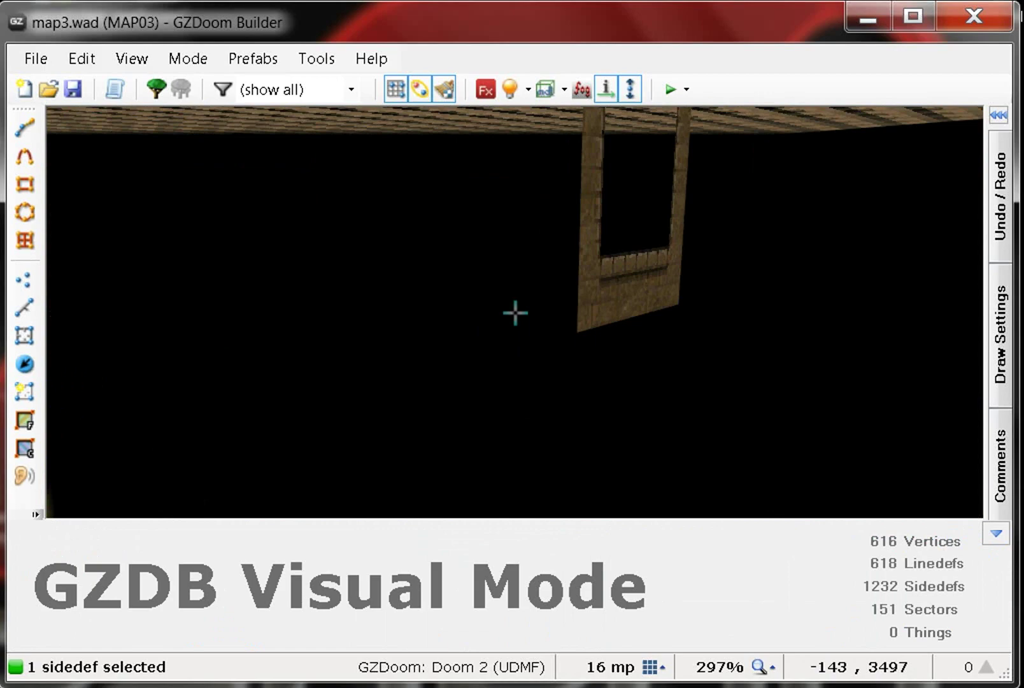
{"action": "key", "text": "w"}
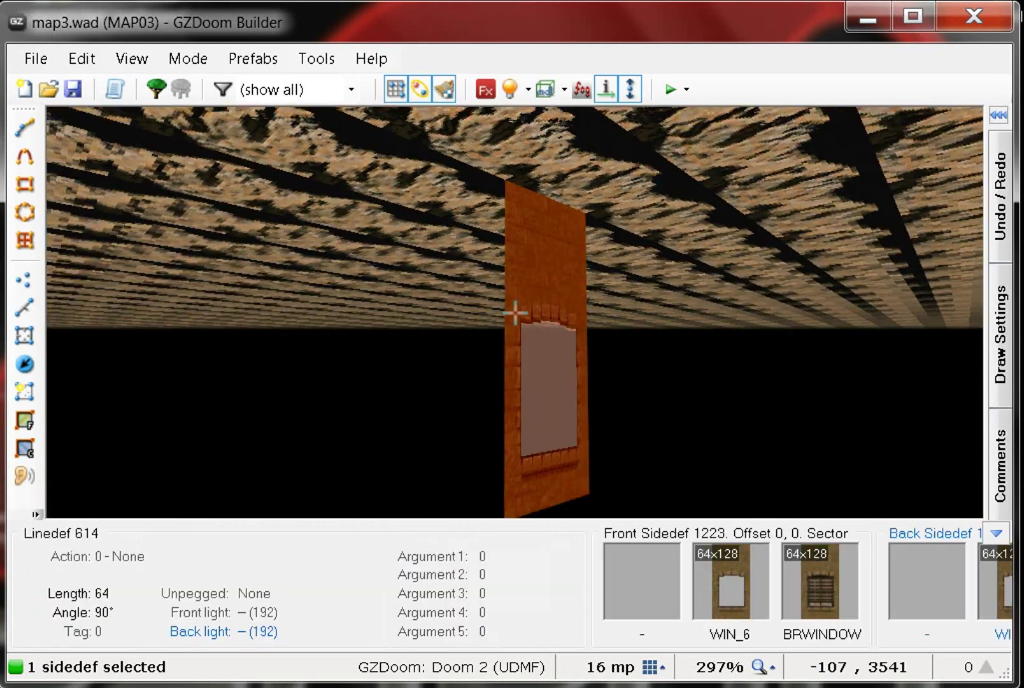
{"action": "left_click", "coordinate": [516, 313]}
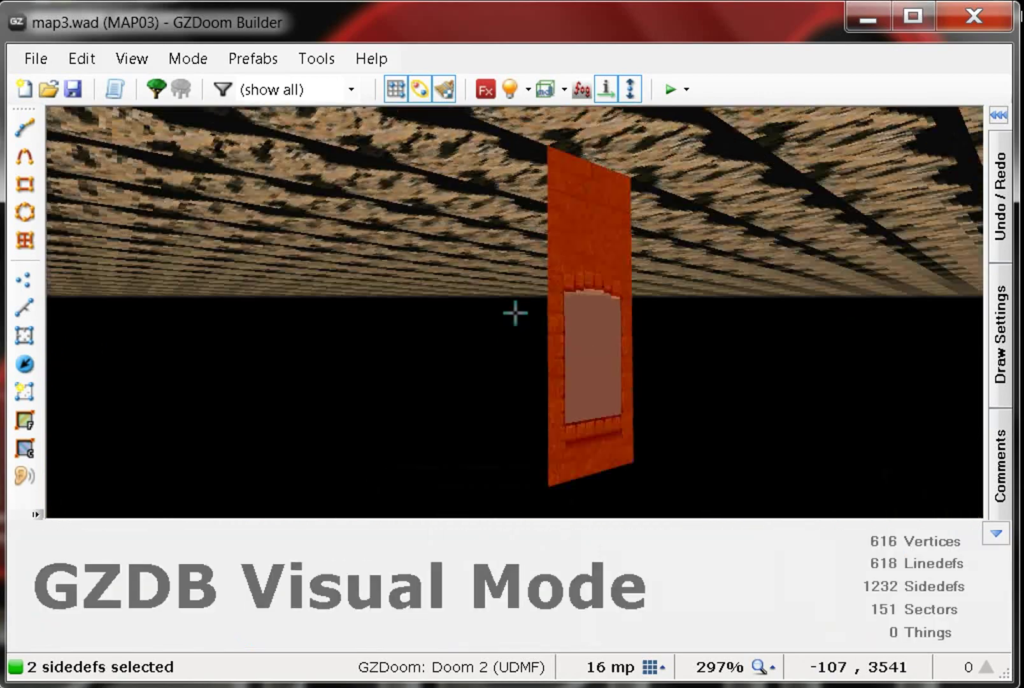
- Lower both selected WIN_6 textures to a vertical offset of -856, aligning the window with the neighbouring brick walls
{"action": "key", "text": "e"}
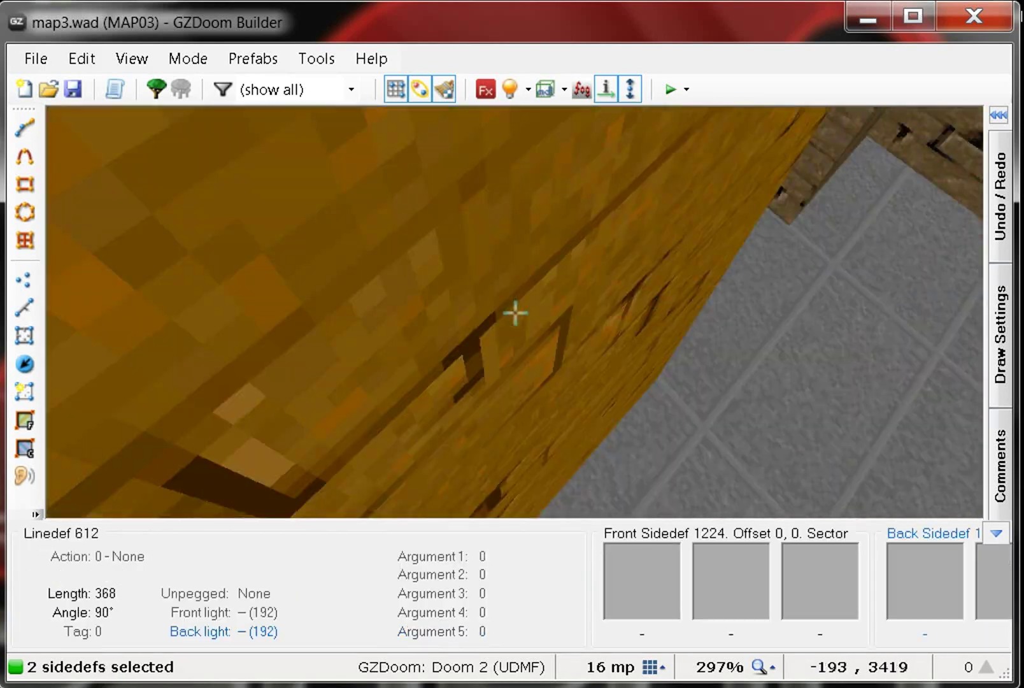
{"action": "key", "text": "s"}
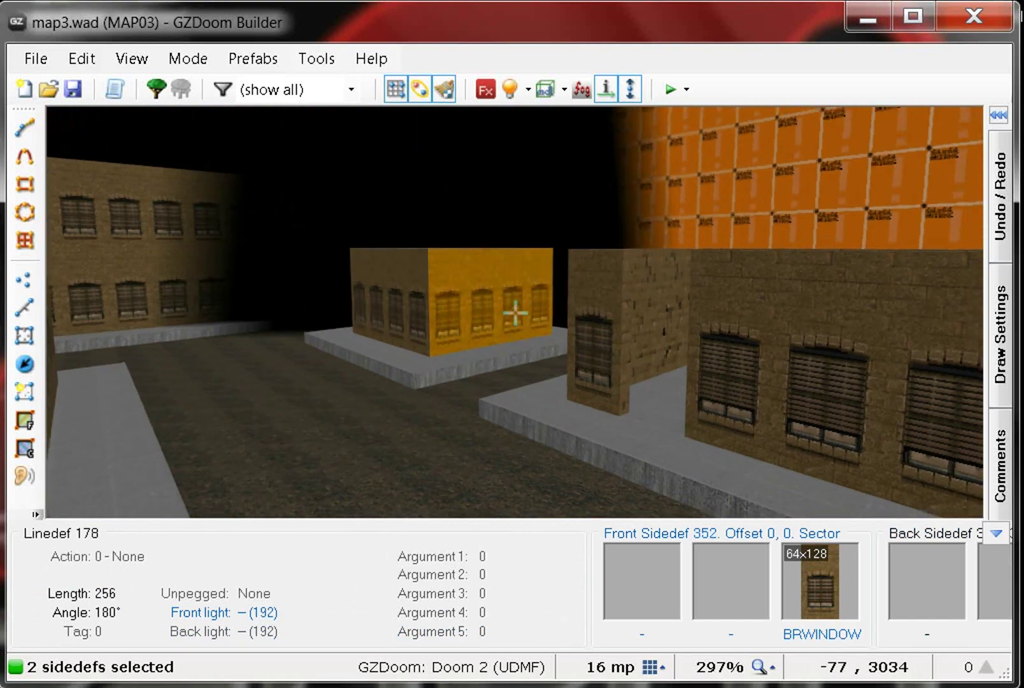
{"action": "key", "text": "e"}
{"action": "key", "text": "d"}
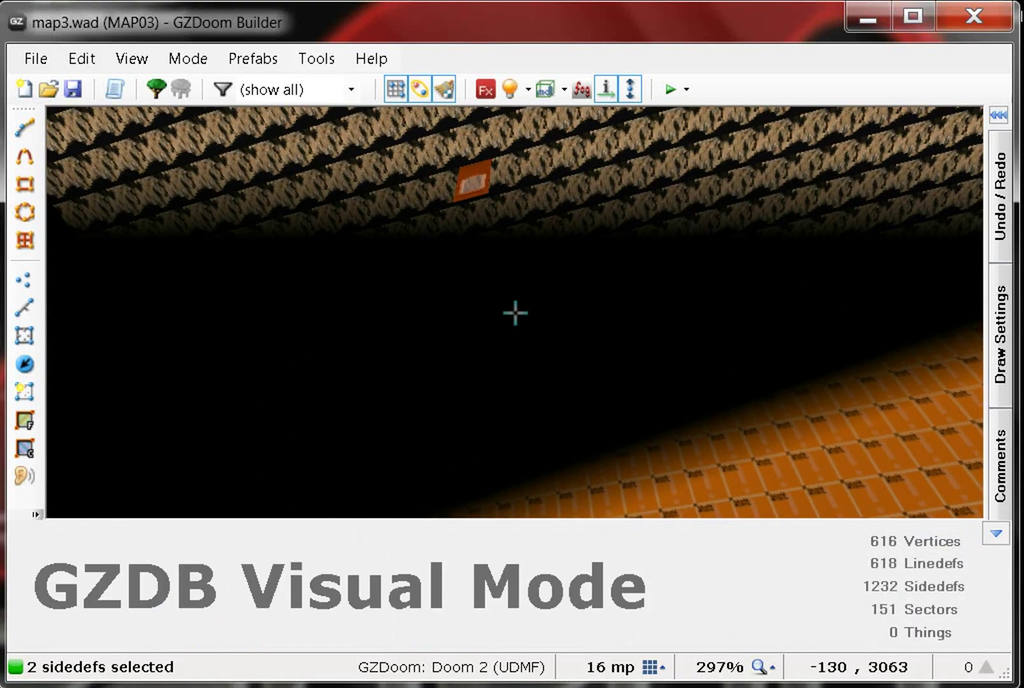
{"action": "key", "text": "Up"}
{"action": "key", "text": "Up"}
{"action": "key", "text": "Up"}
{"action": "key", "text": "Up"}
{"action": "key", "text": "Up"}
{"action": "key", "text": "Up"}
{"action": "key", "text": "Up"}
{"action": "key", "text": "Up"}
{"action": "key", "text": "Up"}
{"action": "key", "text": "Up"}
{"action": "key", "text": "Up"}
{"action": "key", "text": "Up"}
{"action": "key", "text": "Up"}
{"action": "key", "text": "Up"}
{"action": "key", "text": "Up"}
{"action": "key", "text": "Up"}
{"action": "key", "text": "Up"}
{"action": "key", "text": "Up"}
{"action": "key", "text": "Up"}
{"action": "key", "text": "Up"}
{"action": "key", "text": "Up"}
{"action": "key", "text": "Up"}
{"action": "key", "text": "Up"}
{"action": "key", "text": "Up"}
{"action": "key", "text": "Up"}
{"action": "key", "text": "Up"}
{"action": "key", "text": "Up"}
{"action": "key", "text": "Up"}
{"action": "key", "text": "Up"}
{"action": "key", "text": "Up"}
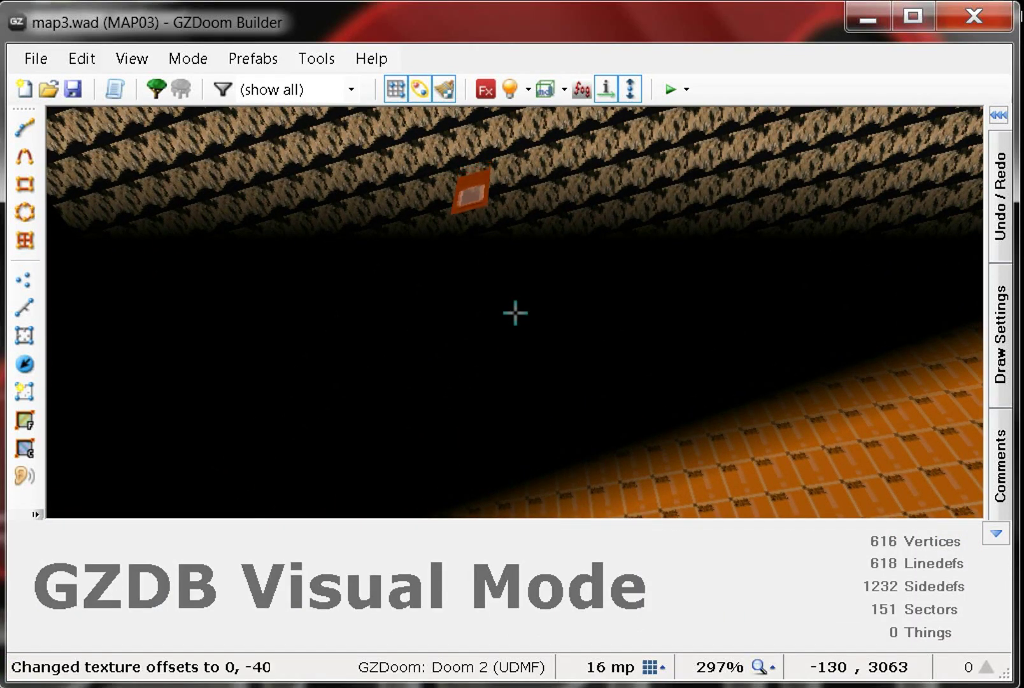
{"action": "key", "text": "Up"}
{"action": "key", "text": "Up"}
{"action": "key", "text": "Up"}
{"action": "key", "text": "Up"}
{"action": "key", "text": "Up"}
{"action": "key", "text": "Up"}
{"action": "key", "text": "Up"}
{"action": "key", "text": "Up"}
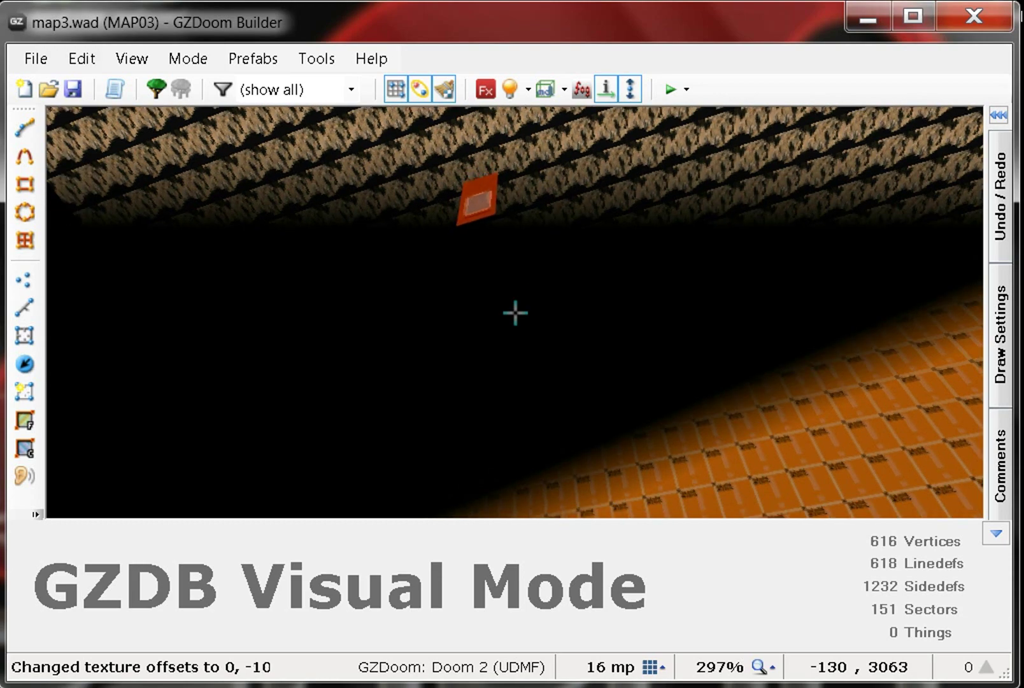
{"action": "key", "text": "Up"}
{"action": "key", "text": "Up"}
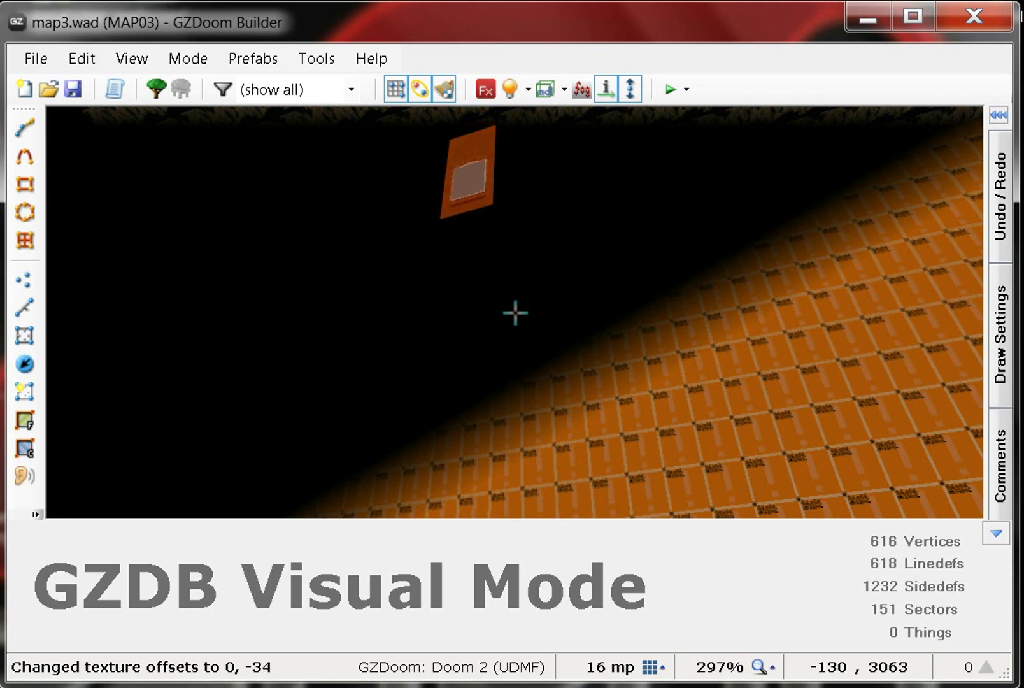
{"action": "key", "text": "Up"}
{"action": "key", "text": "Up"}
{"action": "key", "text": "Up"}
{"action": "key", "text": "Up"}
{"action": "key", "text": "Up"}
{"action": "key", "text": "Up"}
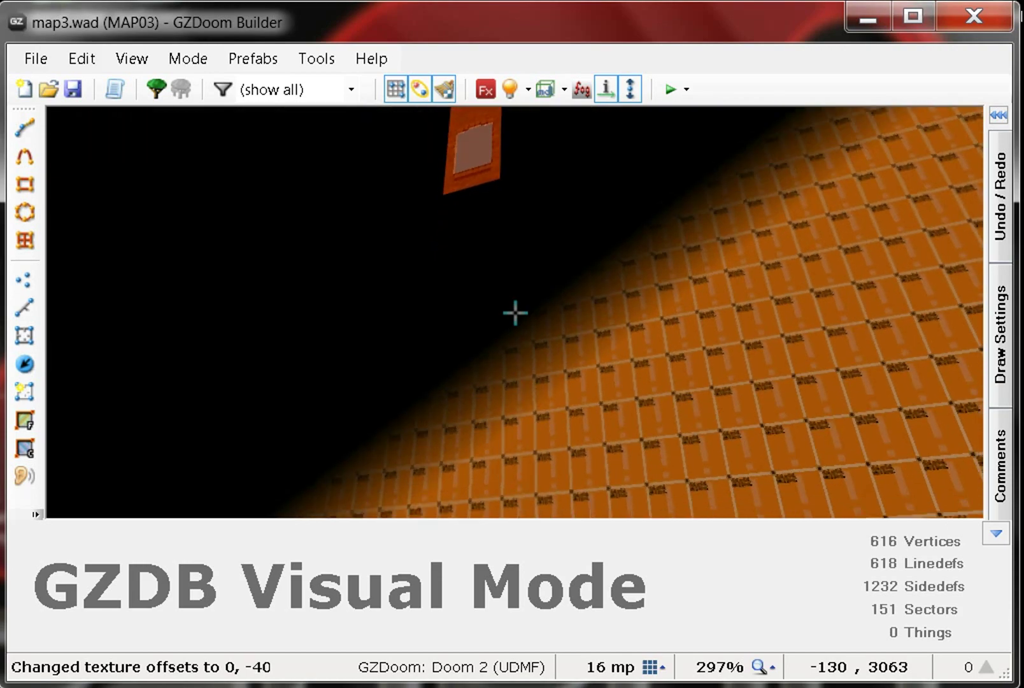
{"action": "key", "text": "Up"}
{"action": "key", "text": "Up"}
{"action": "key", "text": "Up"}
{"action": "key", "text": "Up"}
{"action": "key", "text": "Up"}
{"action": "key", "text": "Up"}
{"action": "key", "text": "Up"}
{"action": "key", "text": "Up"}
{"action": "key", "text": "Up"}
{"action": "key", "text": "Up"}
{"action": "key", "text": "Up"}
{"action": "key", "text": "Up"}
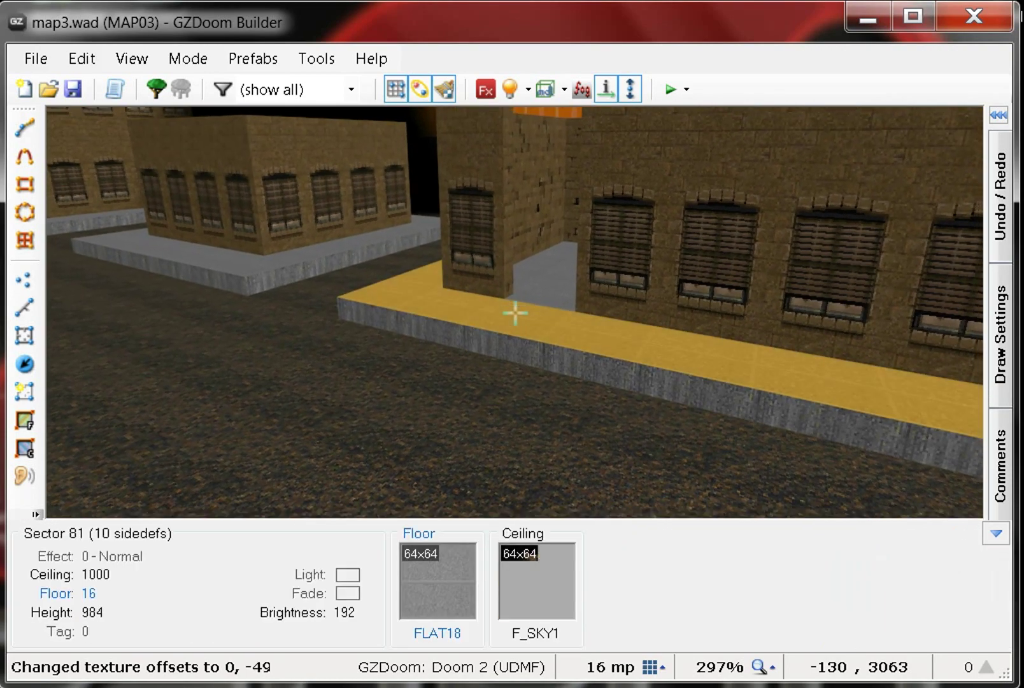
{"action": "key", "text": "Up"}
{"action": "key", "text": "Up"}
{"action": "key", "text": "Up"}
{"action": "key", "text": "Up"}
{"action": "key", "text": "Up"}
{"action": "key", "text": "Up"}
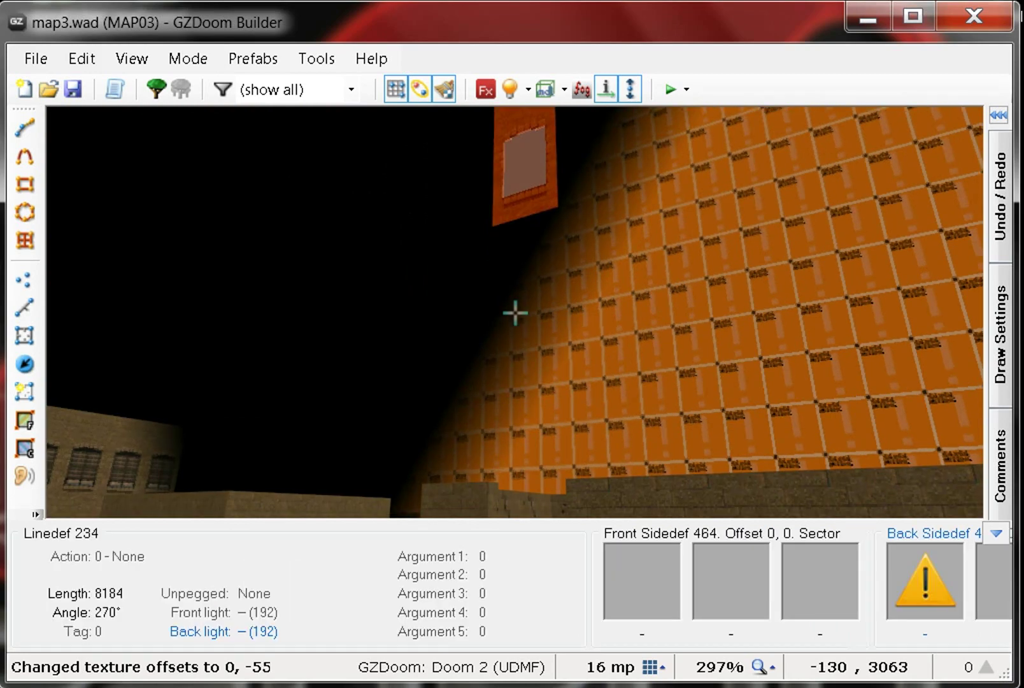
{"action": "key", "text": "Up"}
{"action": "key", "text": "Up"}
{"action": "key", "text": "Up"}
{"action": "key", "text": "Up"}
{"action": "key", "text": "Up"}
{"action": "key", "text": "Up"}
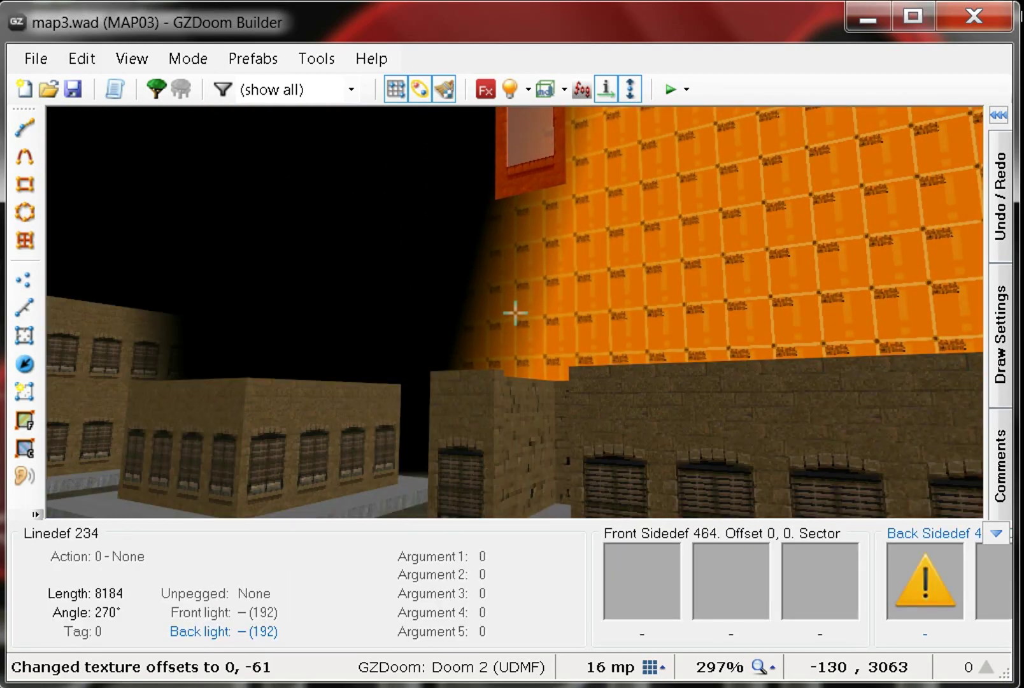
{"action": "key", "text": "Up"}
{"action": "key", "text": "Up"}
{"action": "key", "text": "Up"}
{"action": "key", "text": "Up"}
{"action": "key", "text": "Up"}
{"action": "key", "text": "Up"}
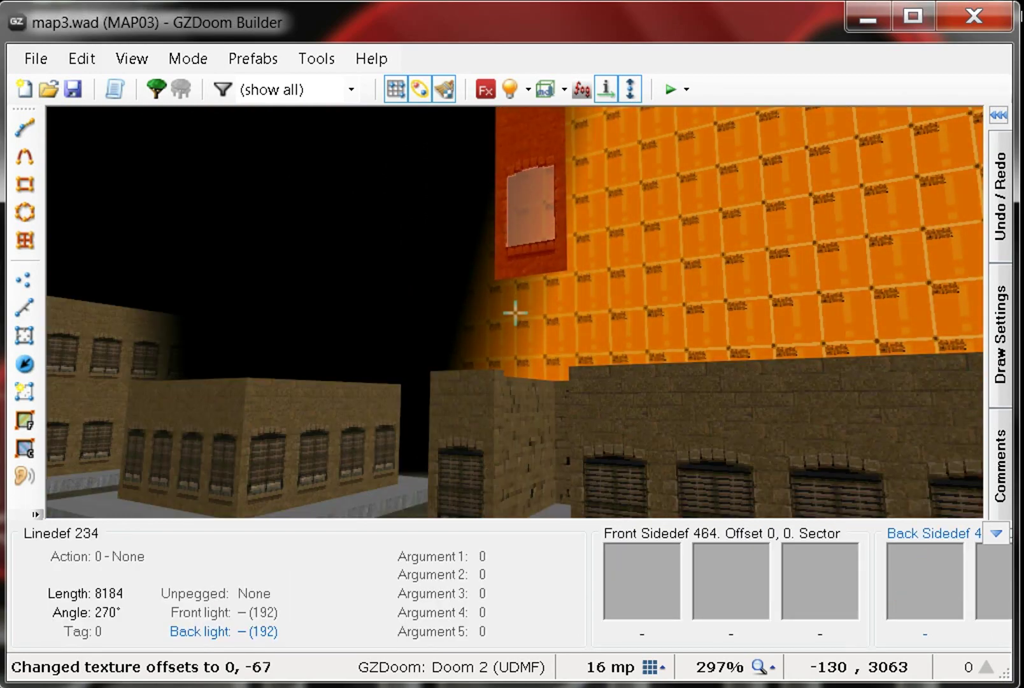
{"action": "key", "text": "Up"}
{"action": "key", "text": "Up"}
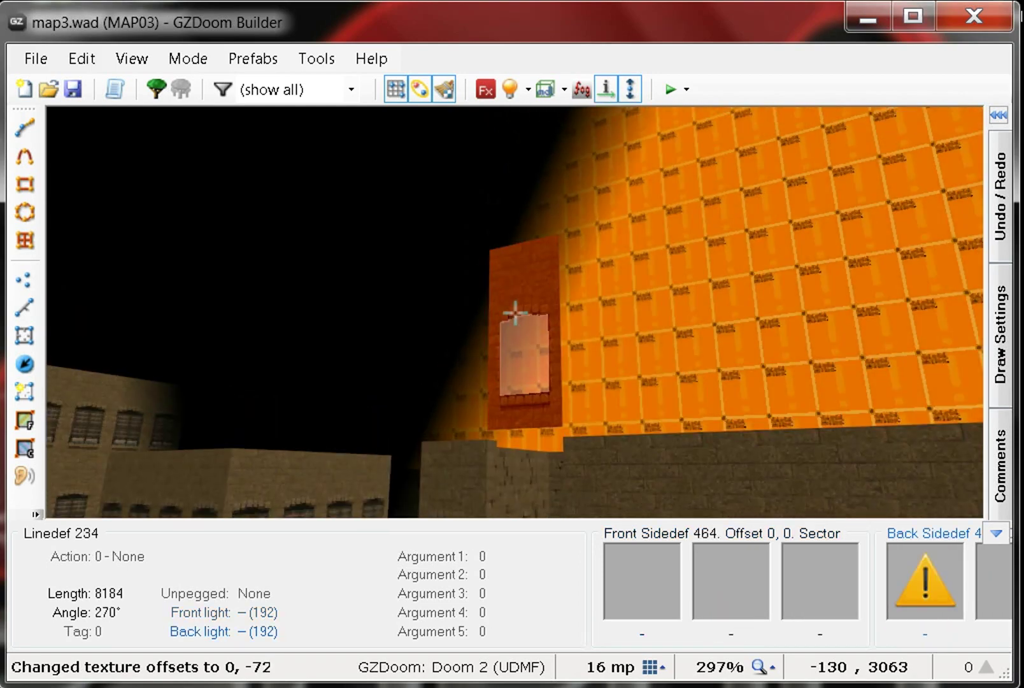
{"action": "key", "text": "Up"}
{"action": "key", "text": "Up"}
{"action": "key", "text": "Up"}
{"action": "key", "text": "Up"}
{"action": "key", "text": "Up"}
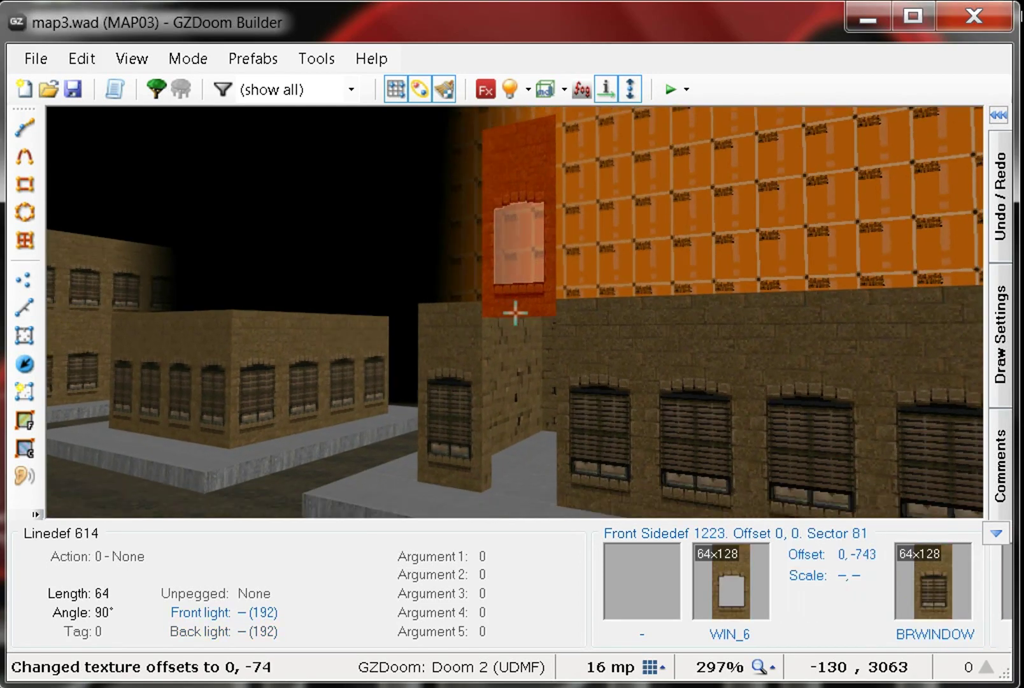
{"action": "key", "text": "Down"}
{"action": "key", "text": "Down"}
{"action": "key", "text": "Down"}
{"action": "key", "text": "Down"}
{"action": "key", "text": "Down"}
{"action": "key", "text": "Down"}
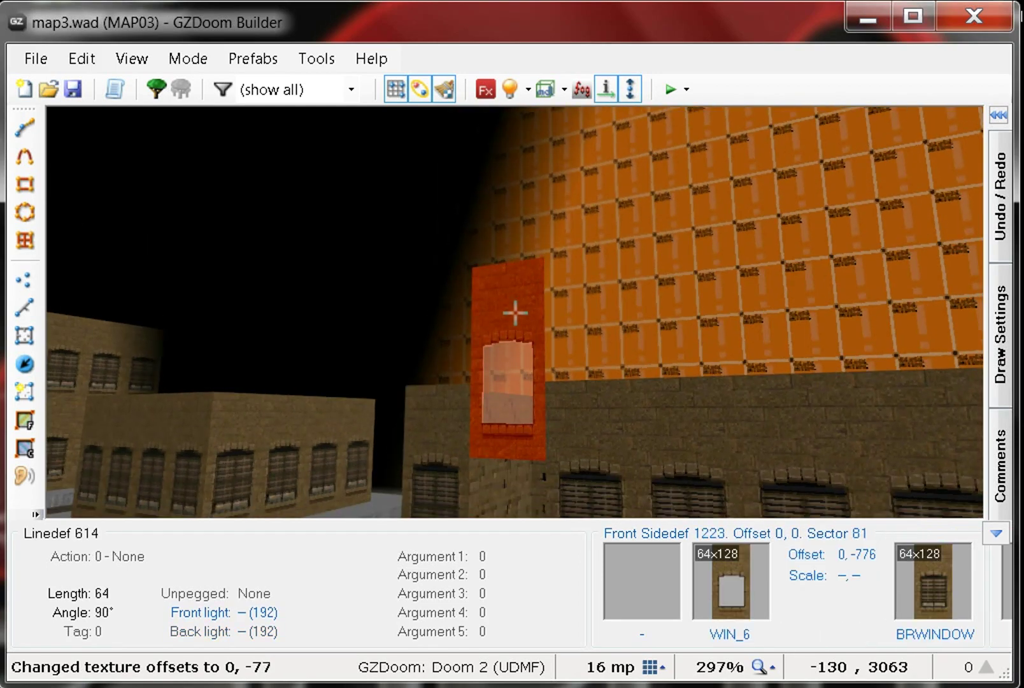
{"action": "key", "text": "Up"}
{"action": "key", "text": "Up"}
{"action": "key", "text": "Up"}
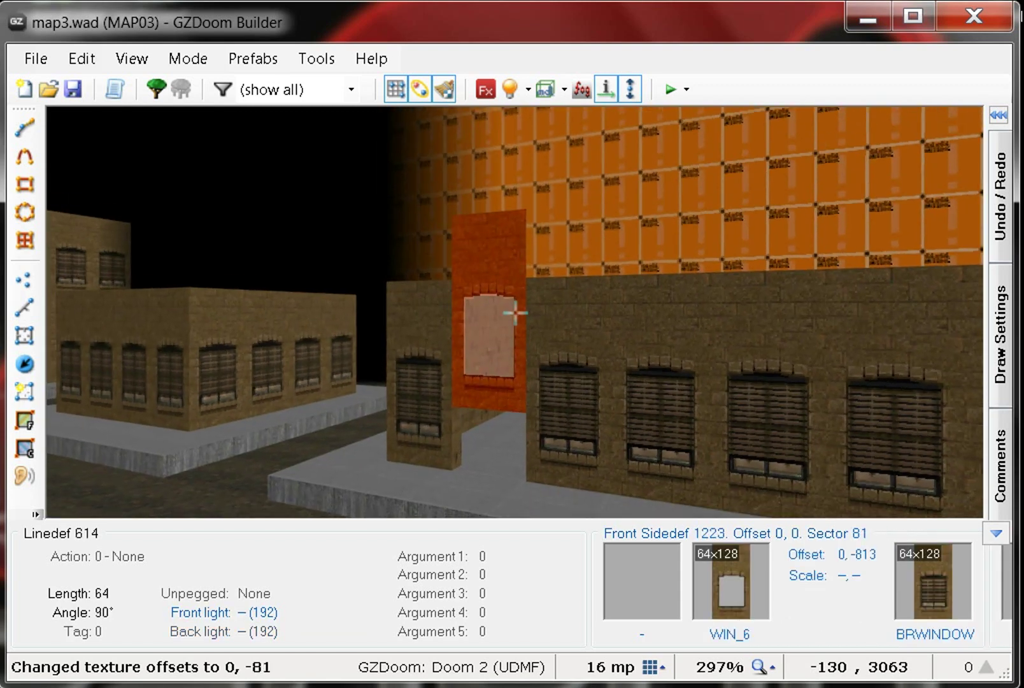
{"action": "key", "text": "Up"}
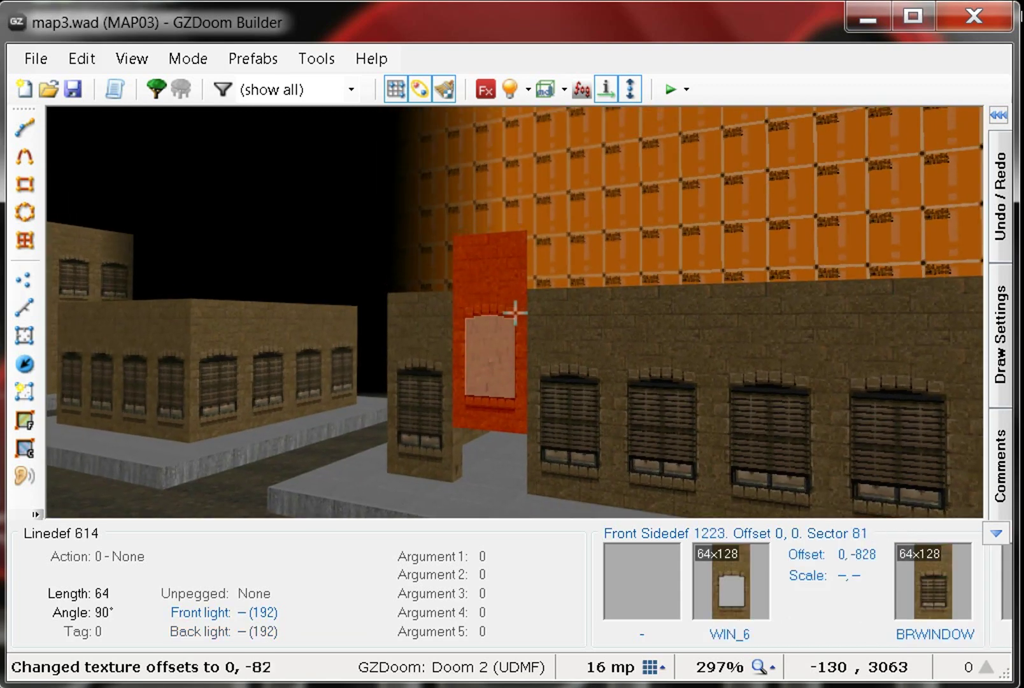
{"action": "key", "text": "Up"}
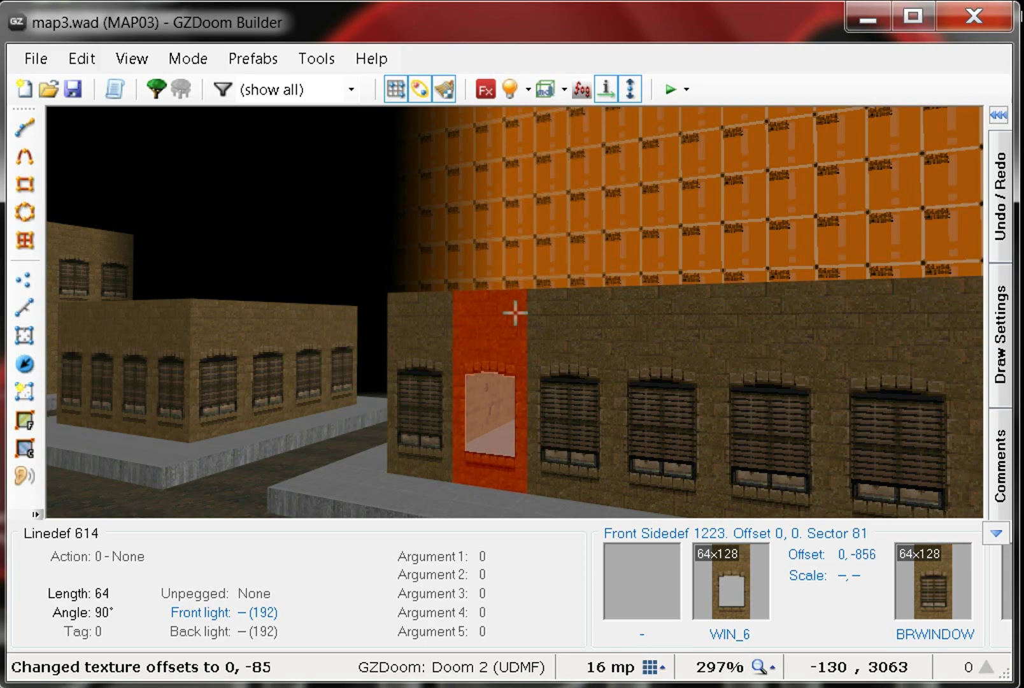
- Clear the selection and inspect the transparent window from the street and from inside the hollow building
{"action": "key", "text": "w"}
{"action": "key", "text": "w"}
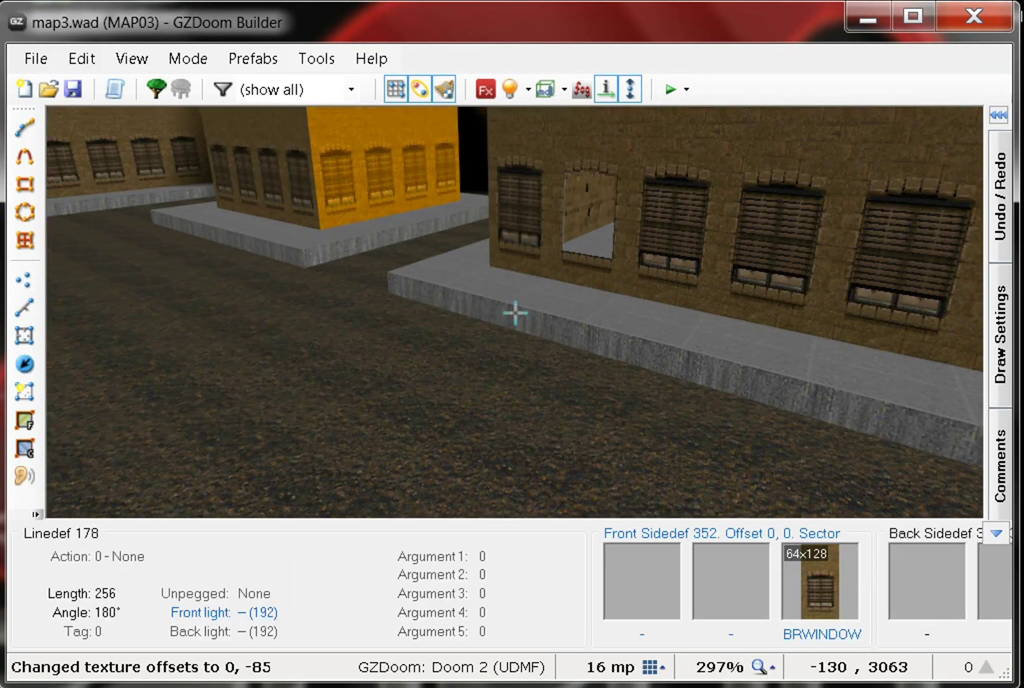
{"action": "key", "text": "e"}
{"action": "key", "text": "d"}
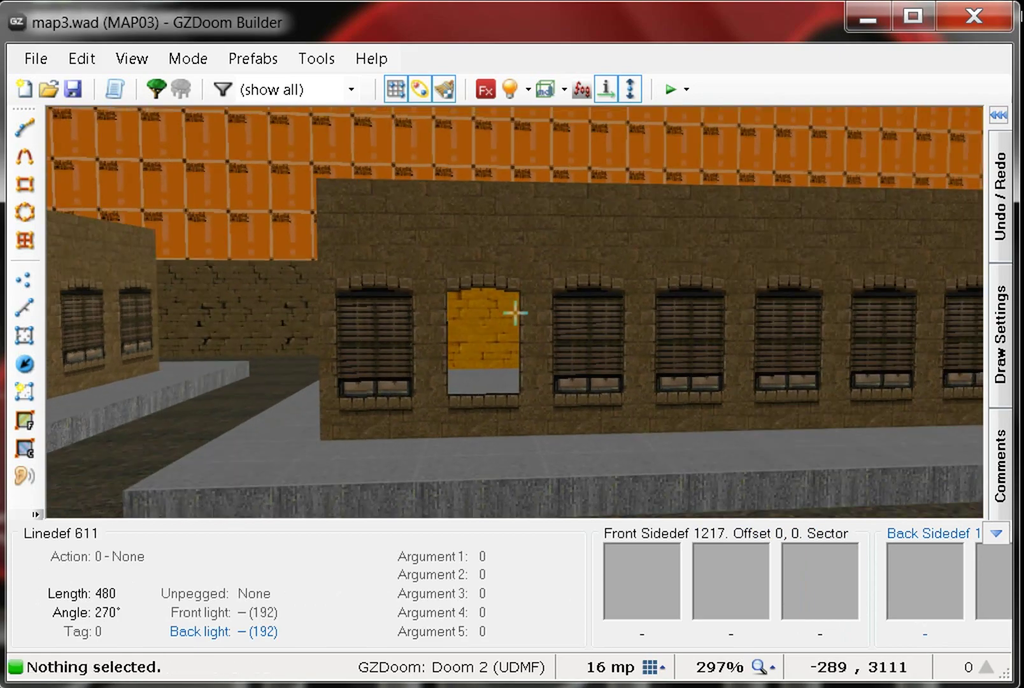
{"action": "key", "text": "w"}
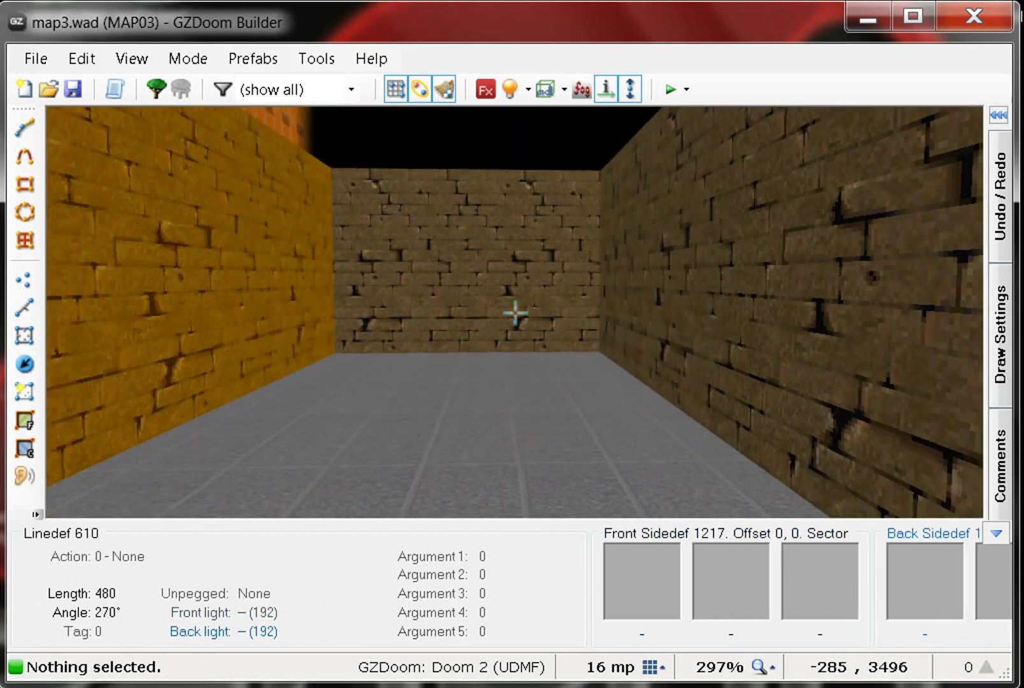
{"action": "key", "text": "w"}
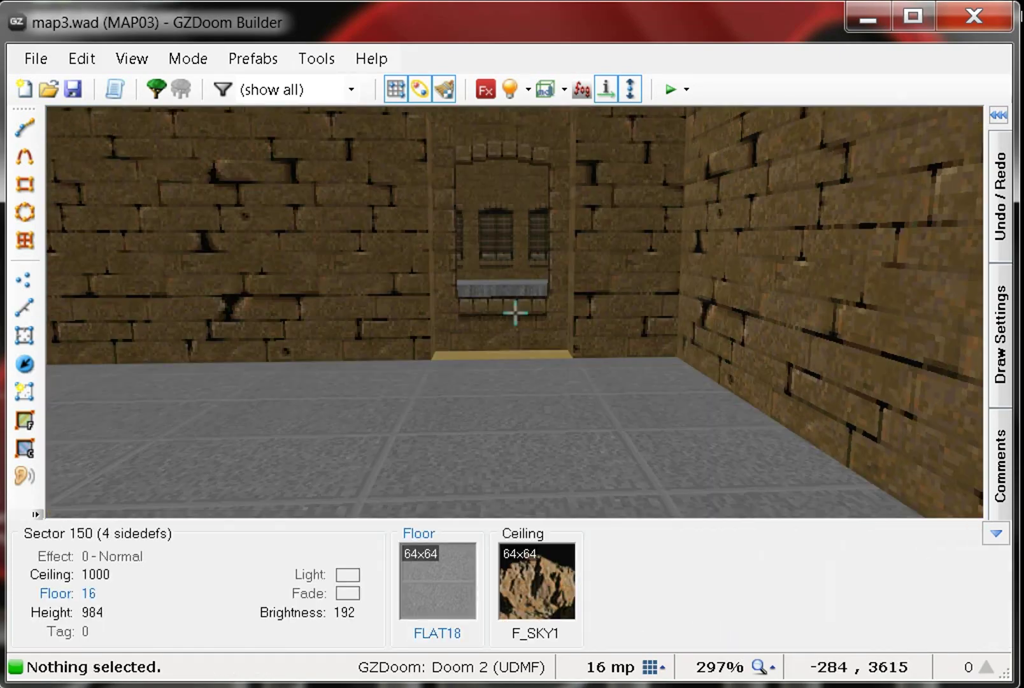
{"action": "key", "text": "s"}
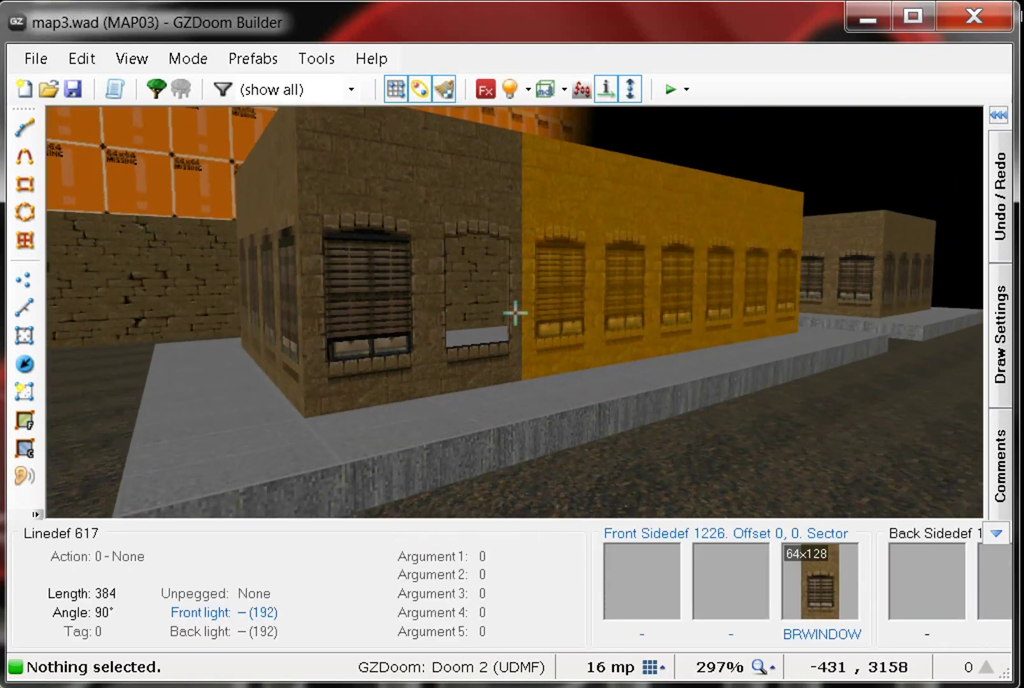
- Examine the see-through window beside the neighbouring shuttered windows from along the street
{"action": "key", "text": "w"}
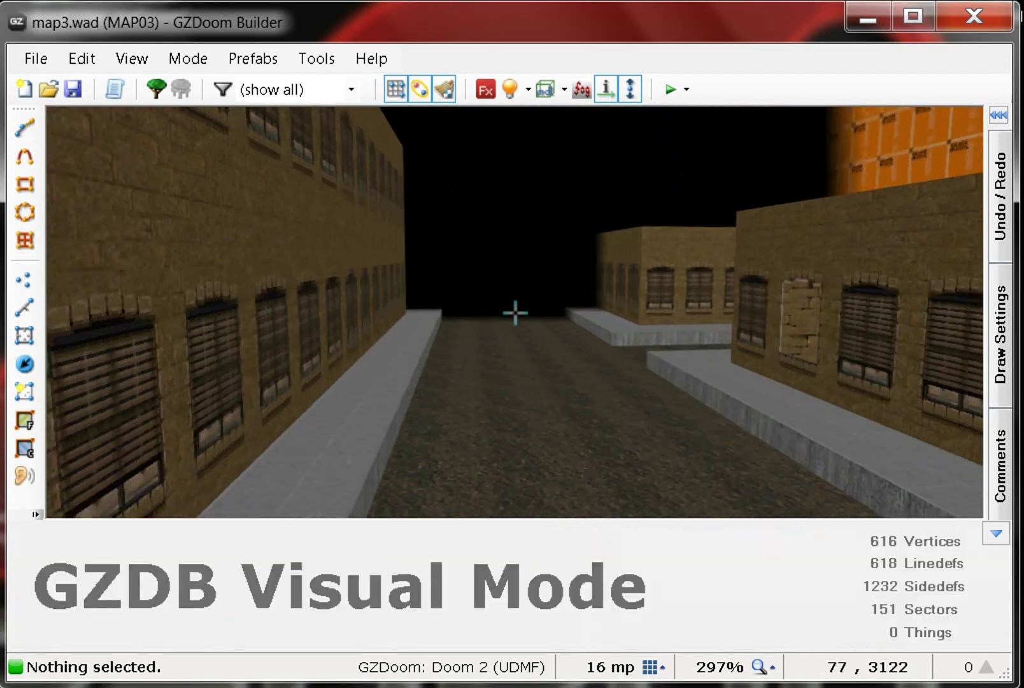
{"action": "key", "text": "e"}
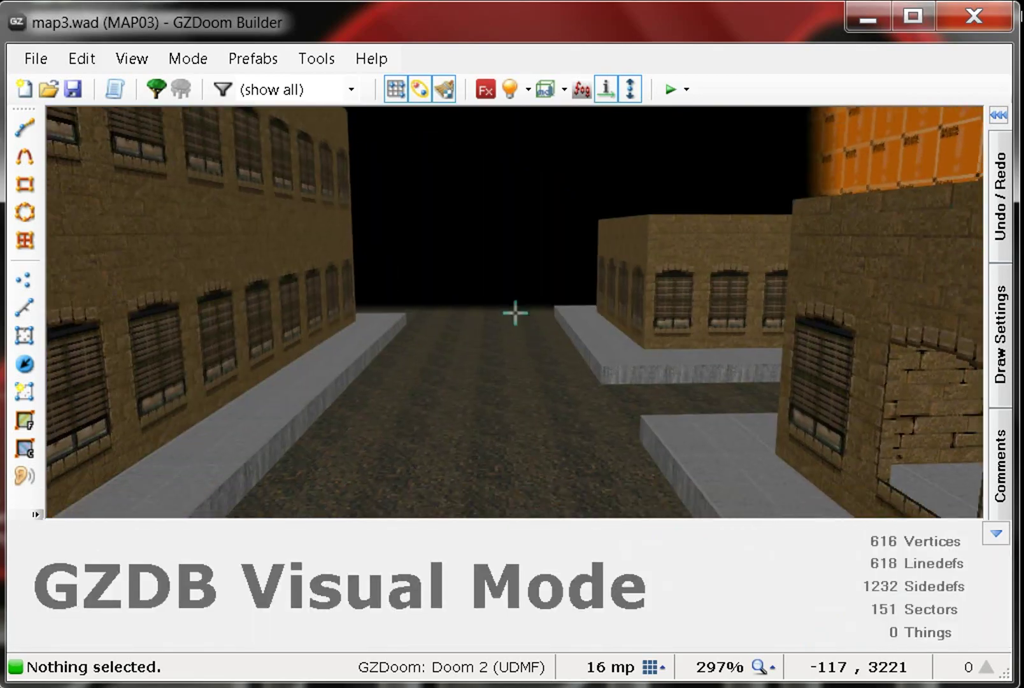
{"action": "key", "text": "w"}
{"action": "key", "text": "w"}
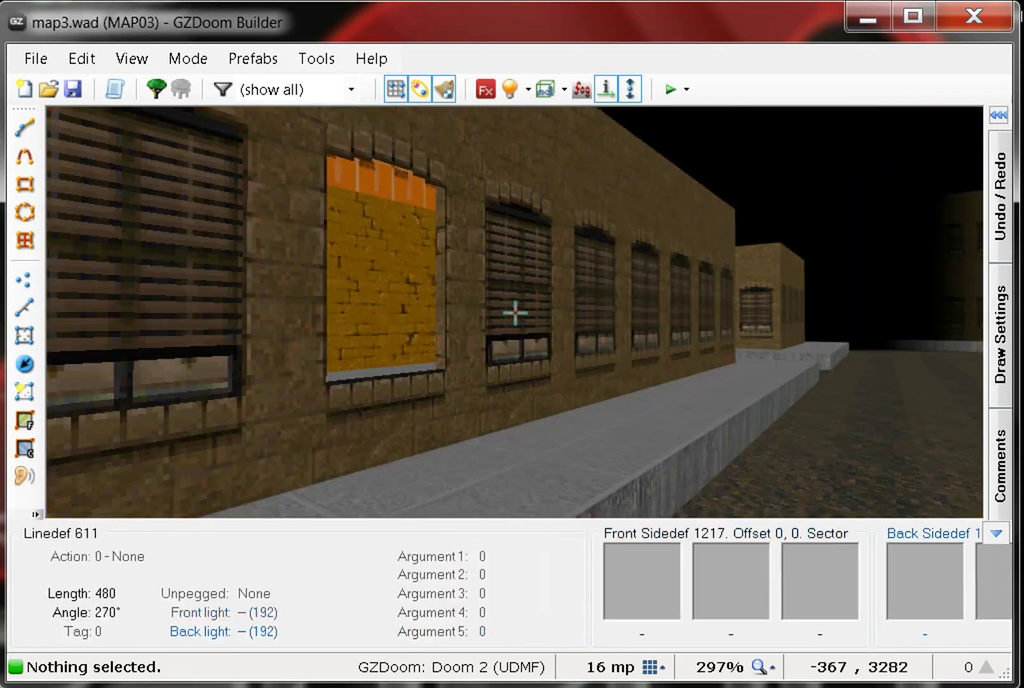
- Inspect the see-through window and the bare brick interior behind it from several street positions and from inside the building
{"action": "key", "text": "s"}
{"action": "key", "text": "w"}
{"action": "key", "text": "w"}
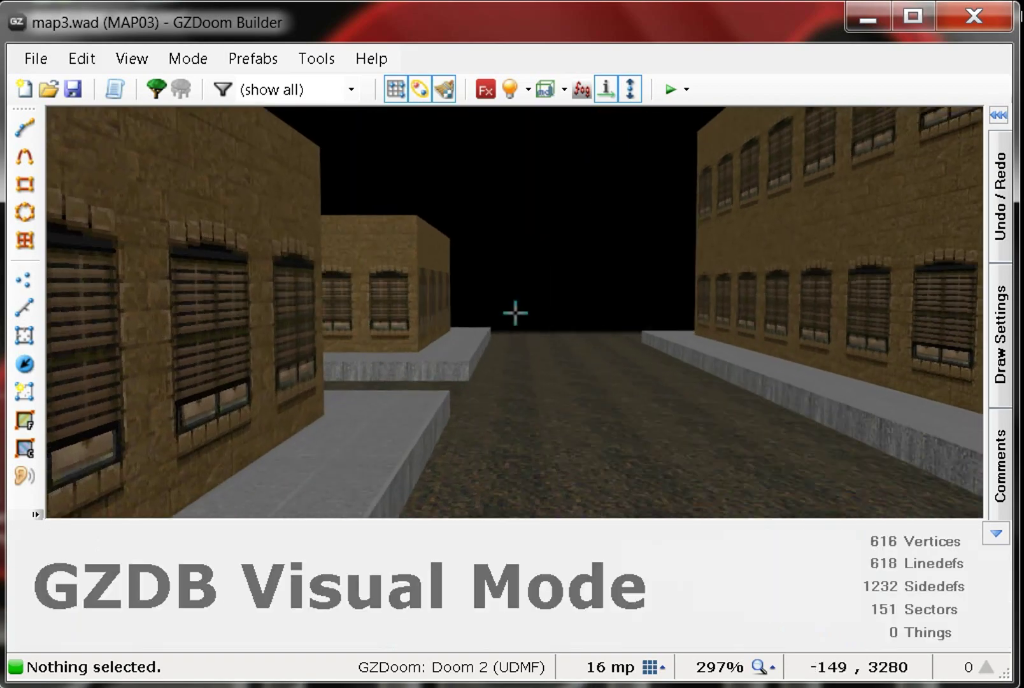
{"action": "key", "text": "s"}
{"action": "key", "text": "w"}
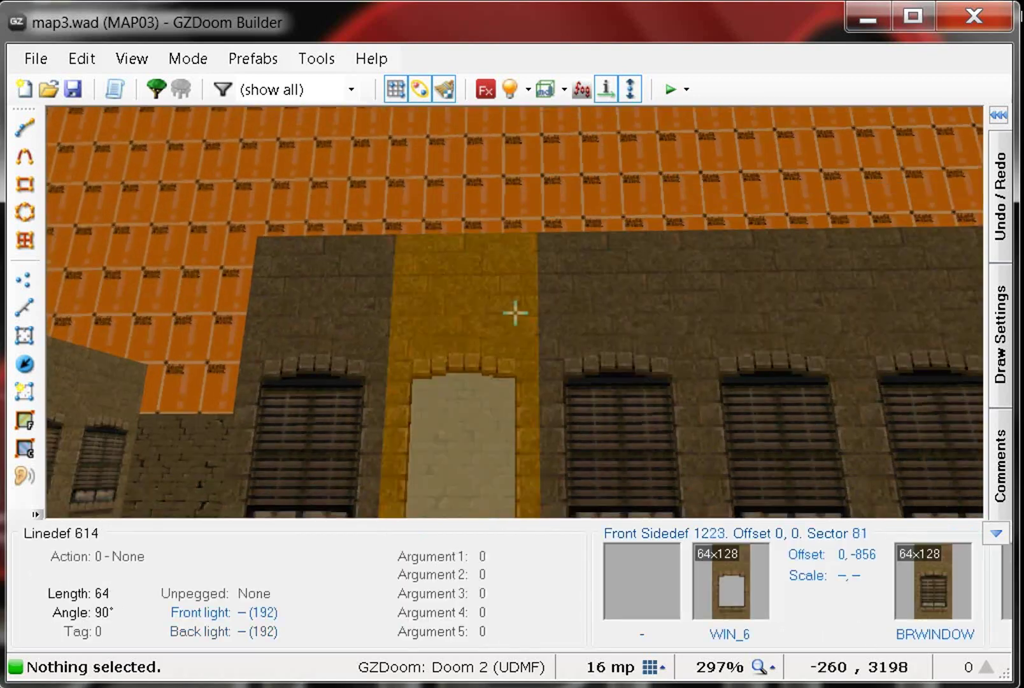
{"action": "key", "text": "w"}
{"action": "key", "text": "s"}
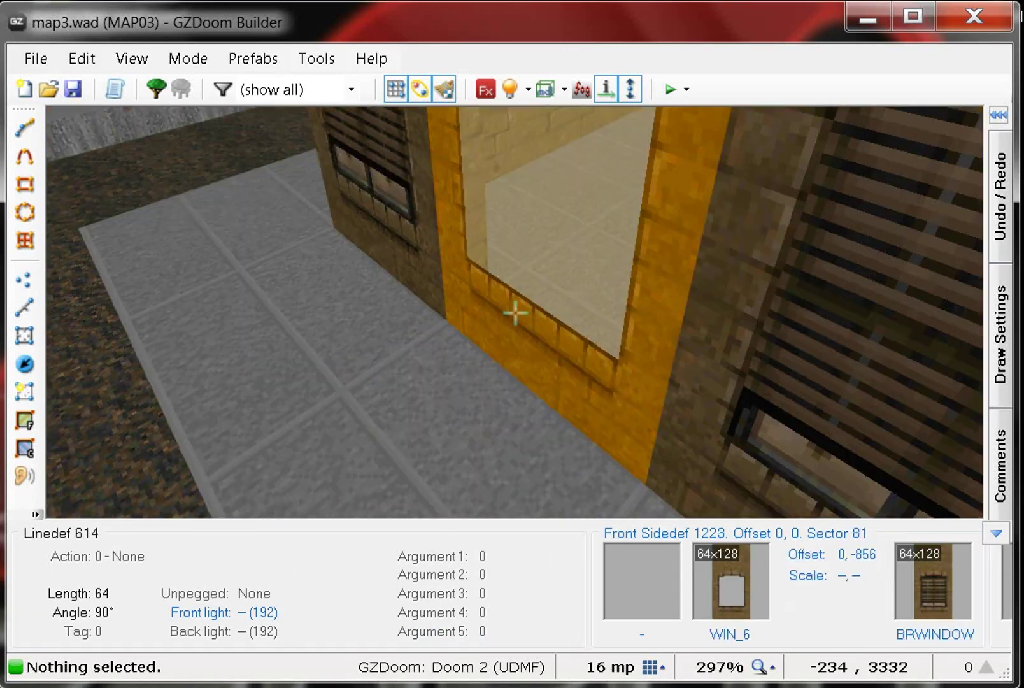
{"action": "key", "text": "w"}
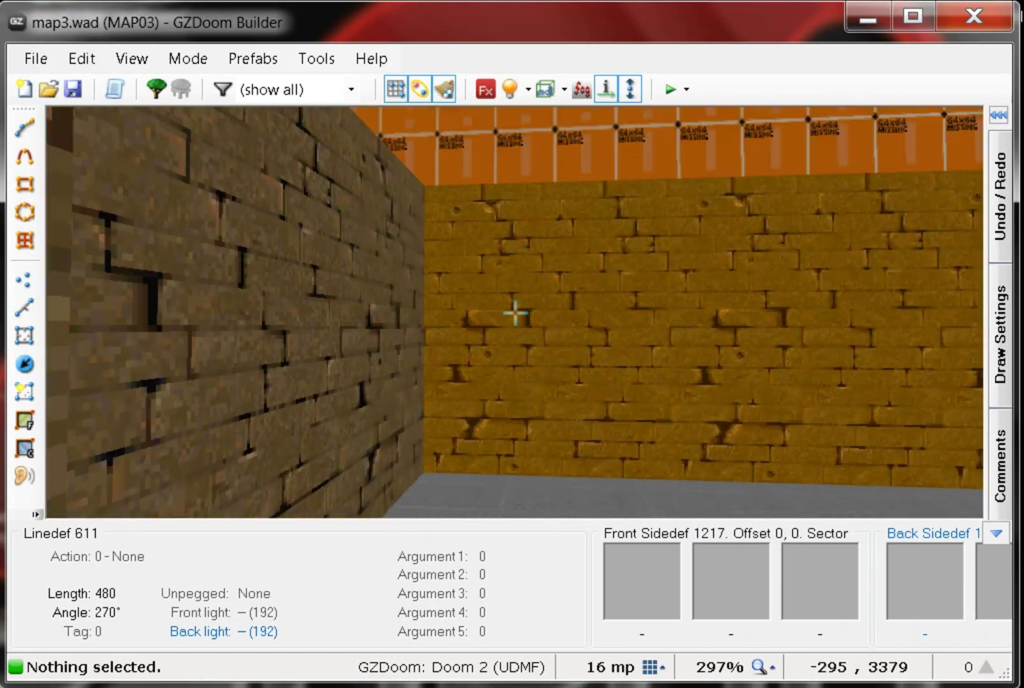
{"action": "key", "text": "w"}
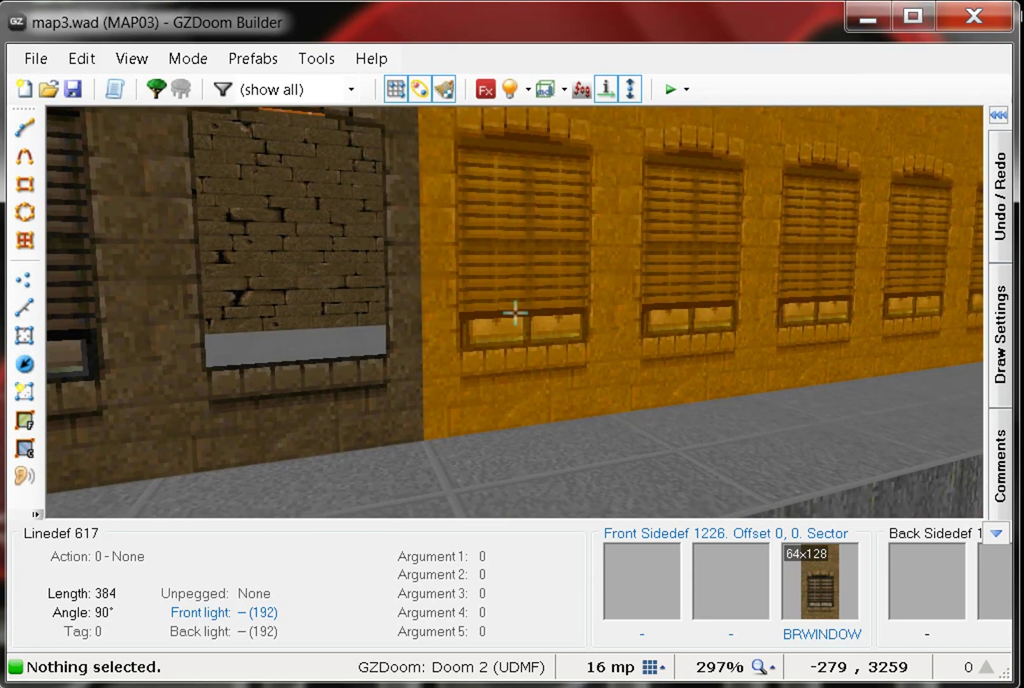
- Select the floors of the hollow building's interior and the window-side recess, and set both sectors' brightness to 0
{"action": "key", "text": "a"}
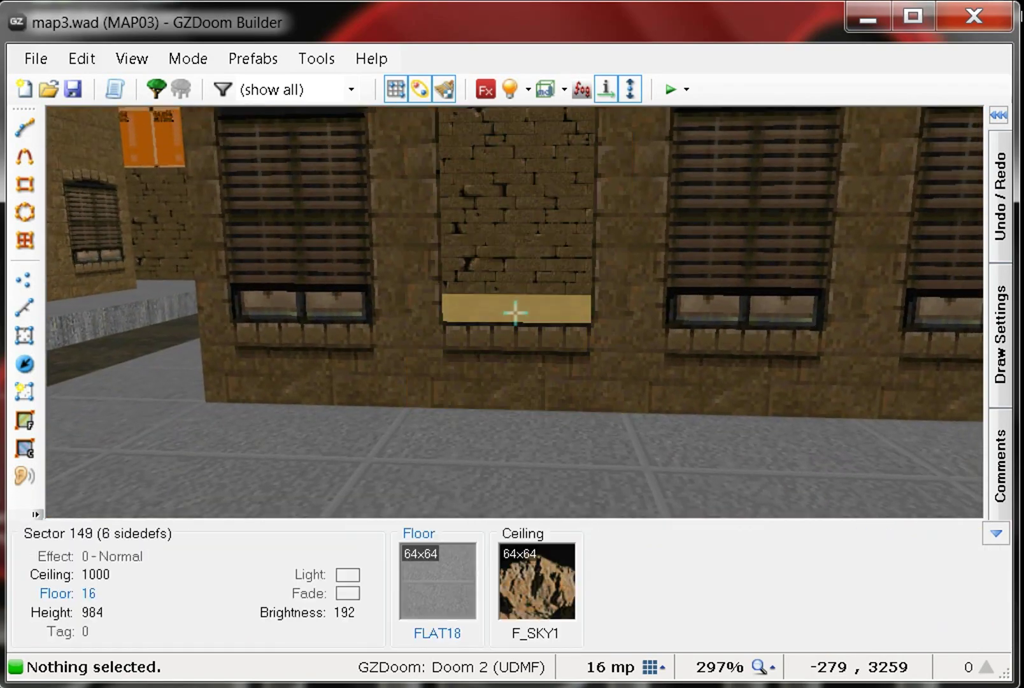
{"action": "left_click", "coordinate": [516, 312]}
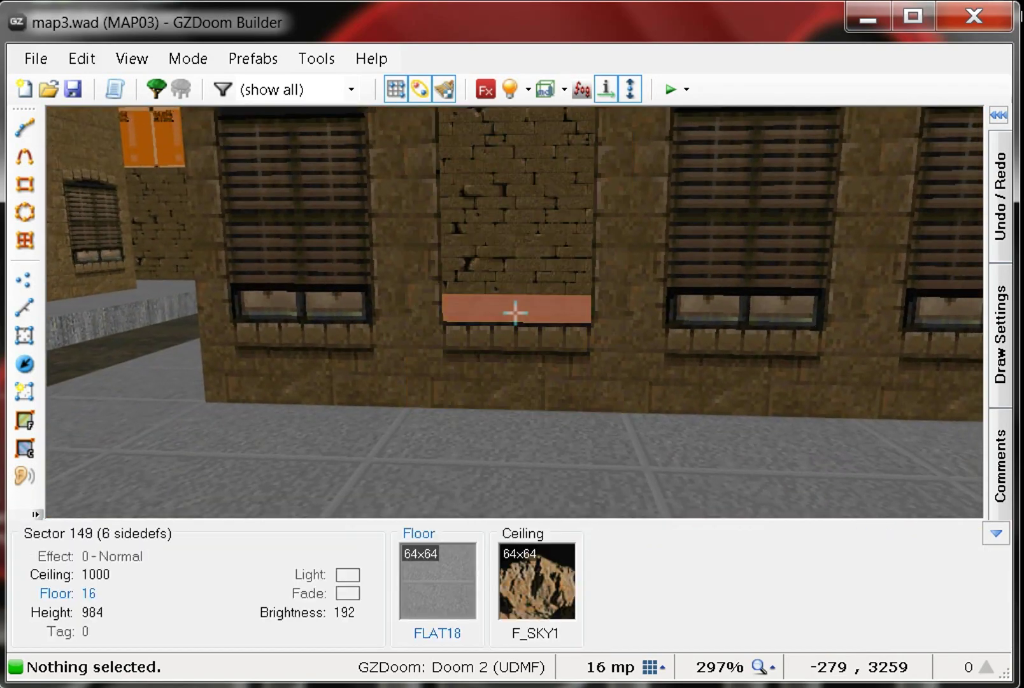
{"action": "right_click", "coordinate": [515, 312]}
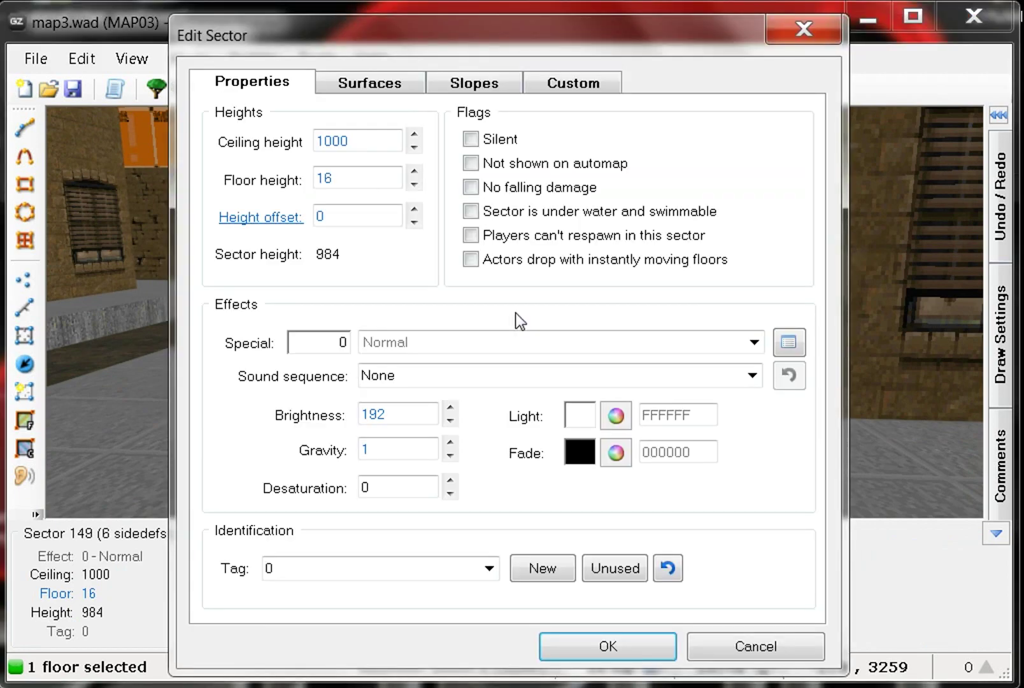
{"action": "left_click", "coordinate": [739, 647]}
{"action": "key", "text": "w"}
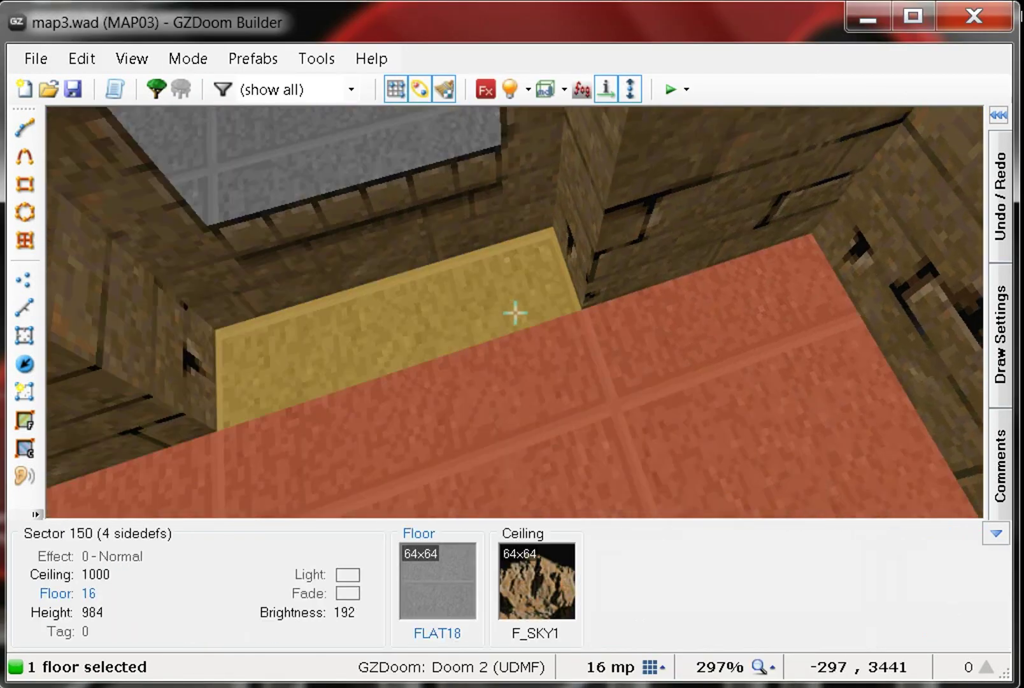
{"action": "left_click", "coordinate": [516, 312]}
{"action": "right_click", "coordinate": [515, 312]}
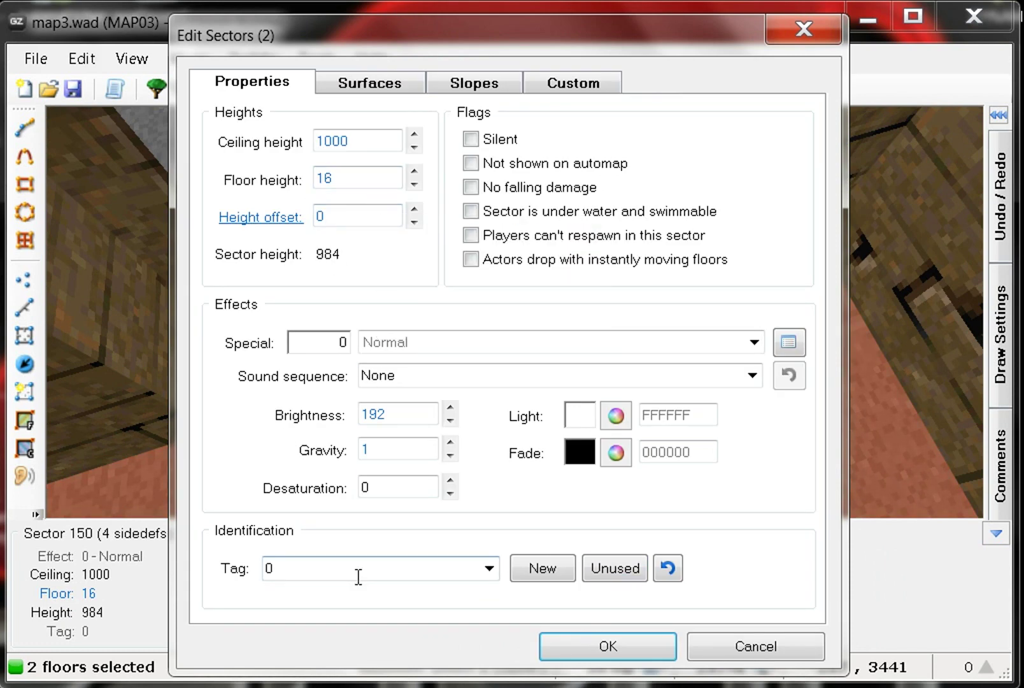
{"action": "double_click", "coordinate": [423, 415]}
{"action": "type", "text": "0"}
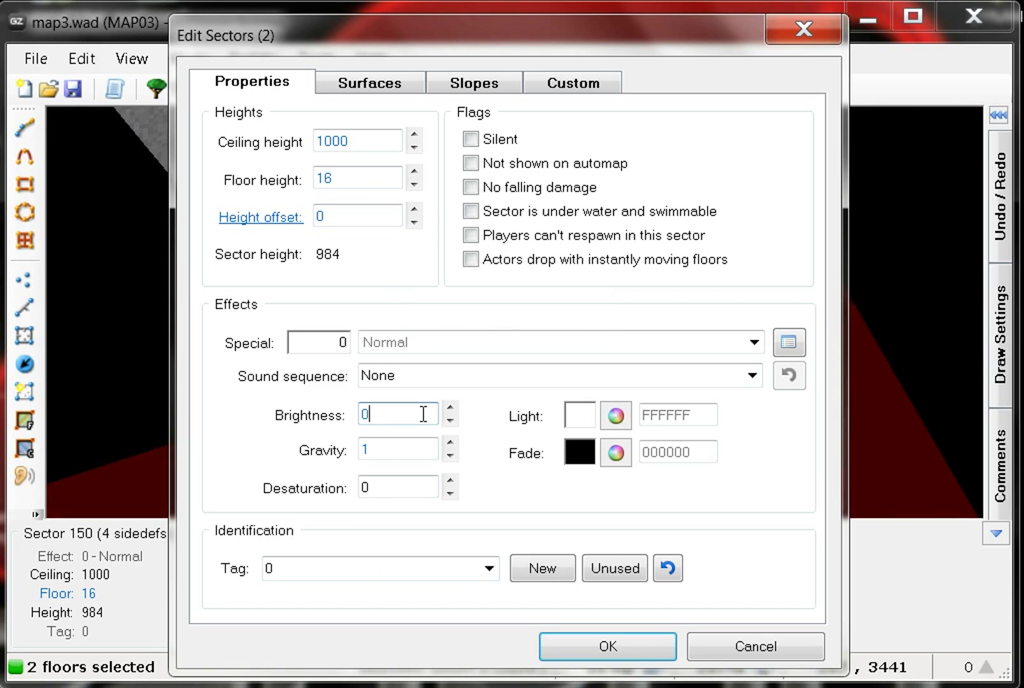
{"action": "left_click", "coordinate": [547, 653]}
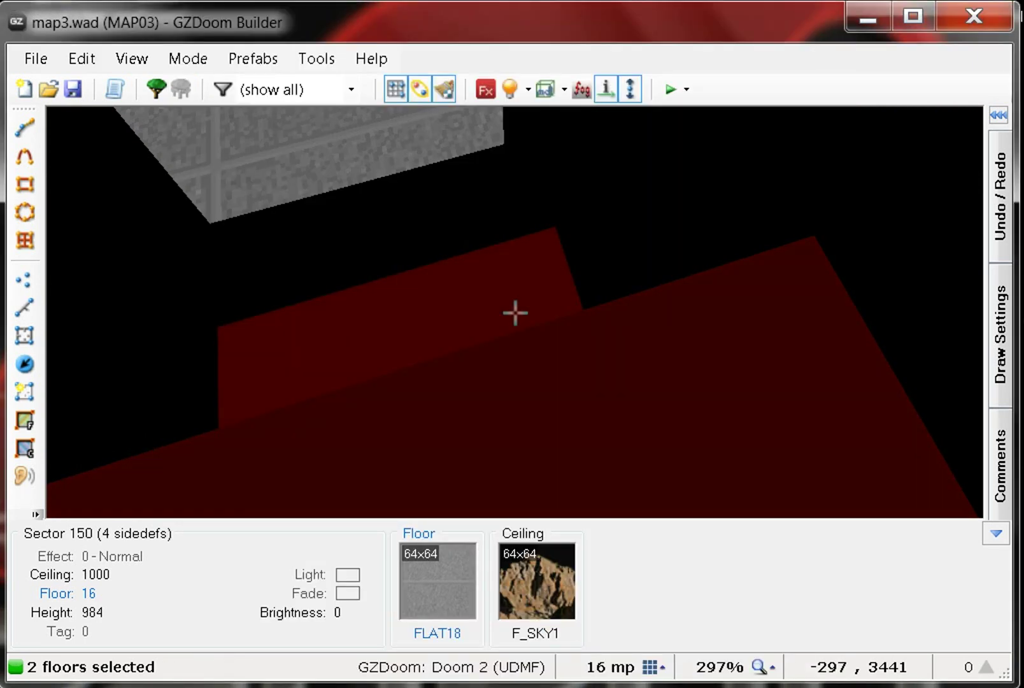
- Clear the floor selection and examine how the blacked-out interior looks through the window from different points on the street
{"action": "key", "text": "c"}
{"action": "key", "text": "e"}
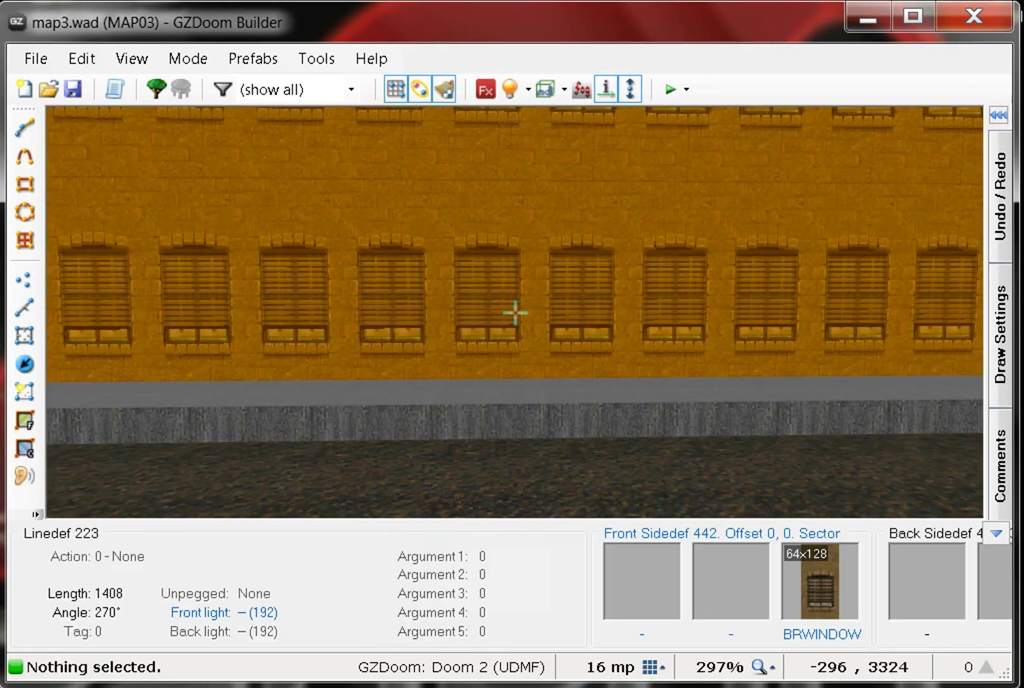
{"action": "key", "text": "e"}
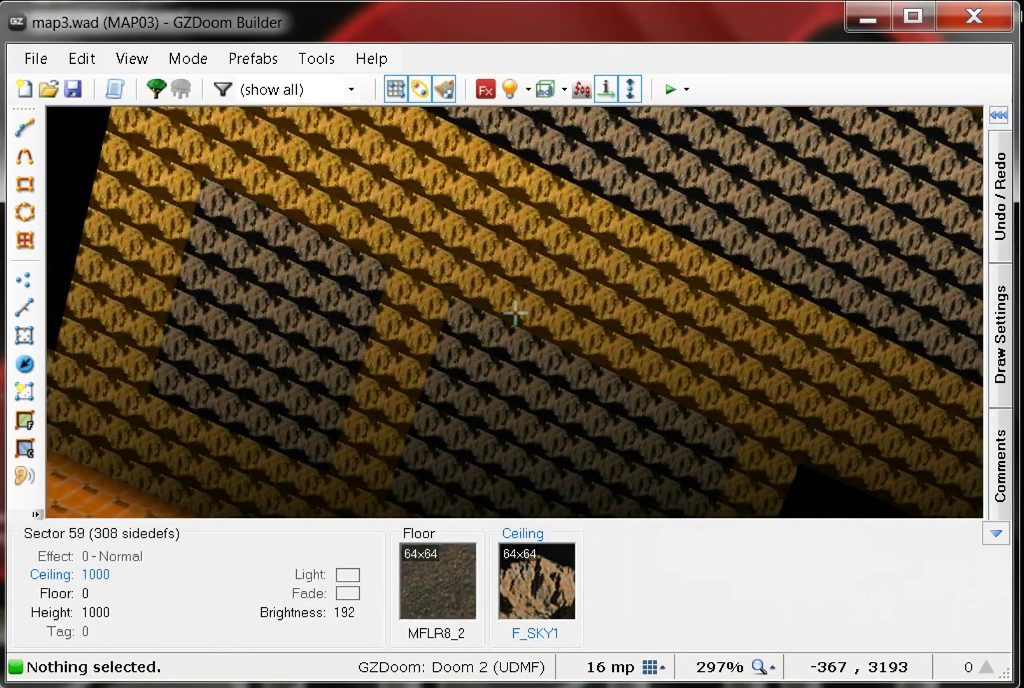
{"action": "key", "text": "w"}
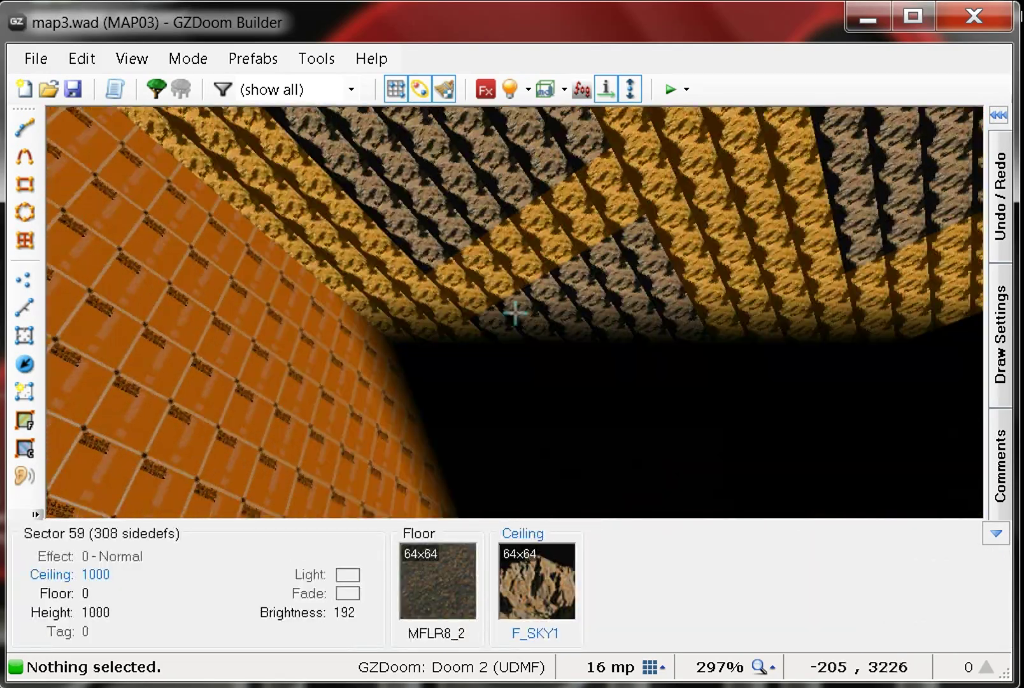
{"action": "key", "text": "d"}
{"action": "key", "text": "e"}
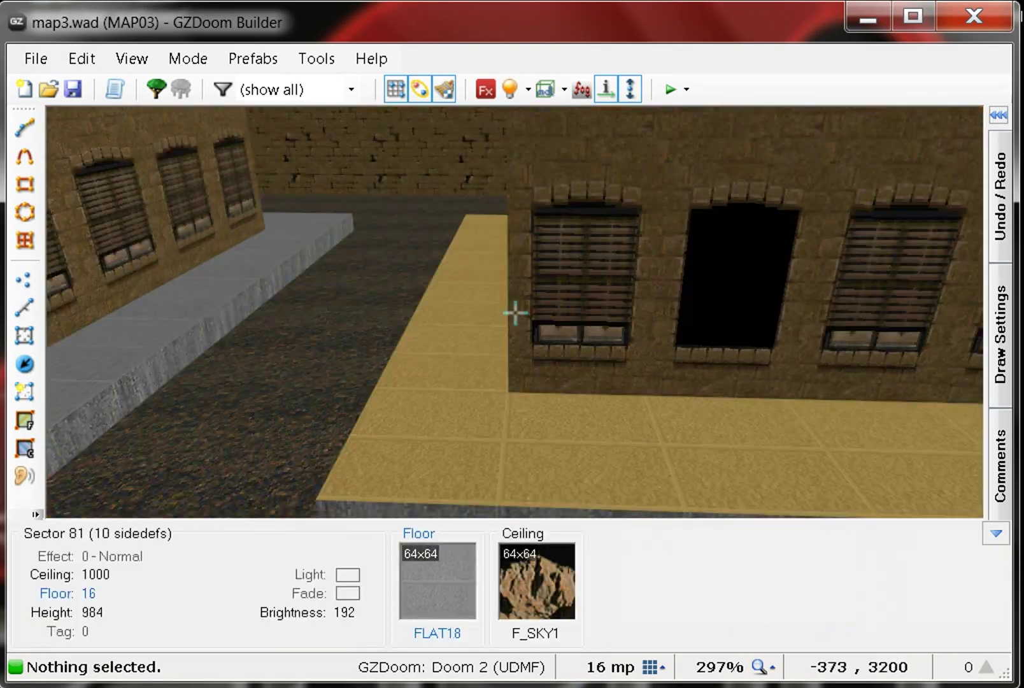
{"action": "key", "text": "d"}
{"action": "key", "text": "e"}
{"action": "key", "text": "d"}
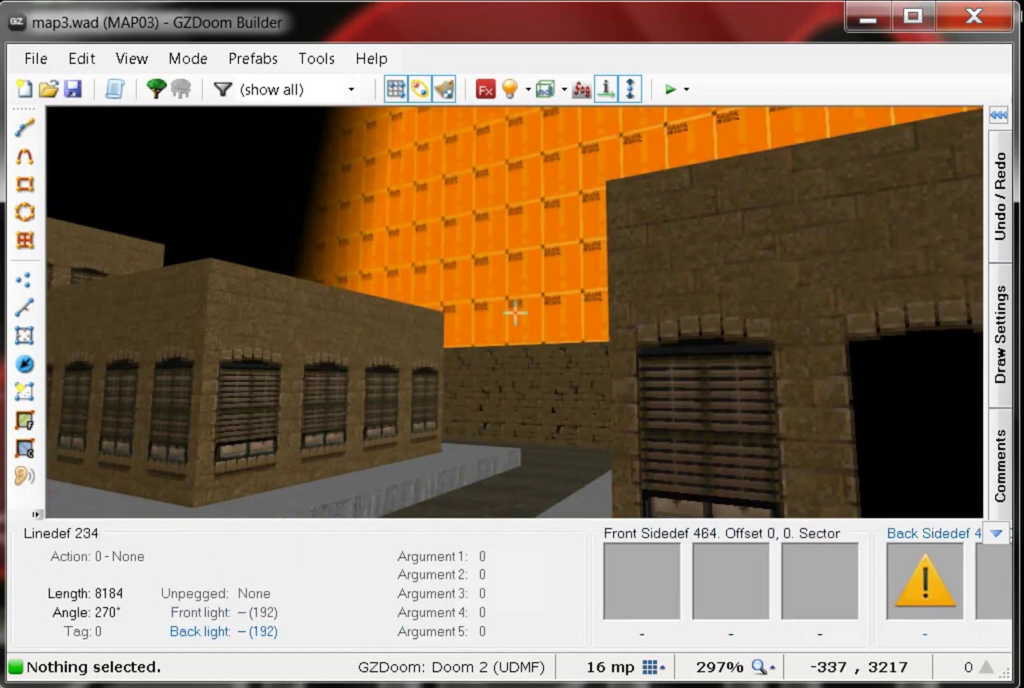
{"action": "key", "text": "e"}
{"action": "key", "text": "d"}
{"action": "key", "text": "e"}
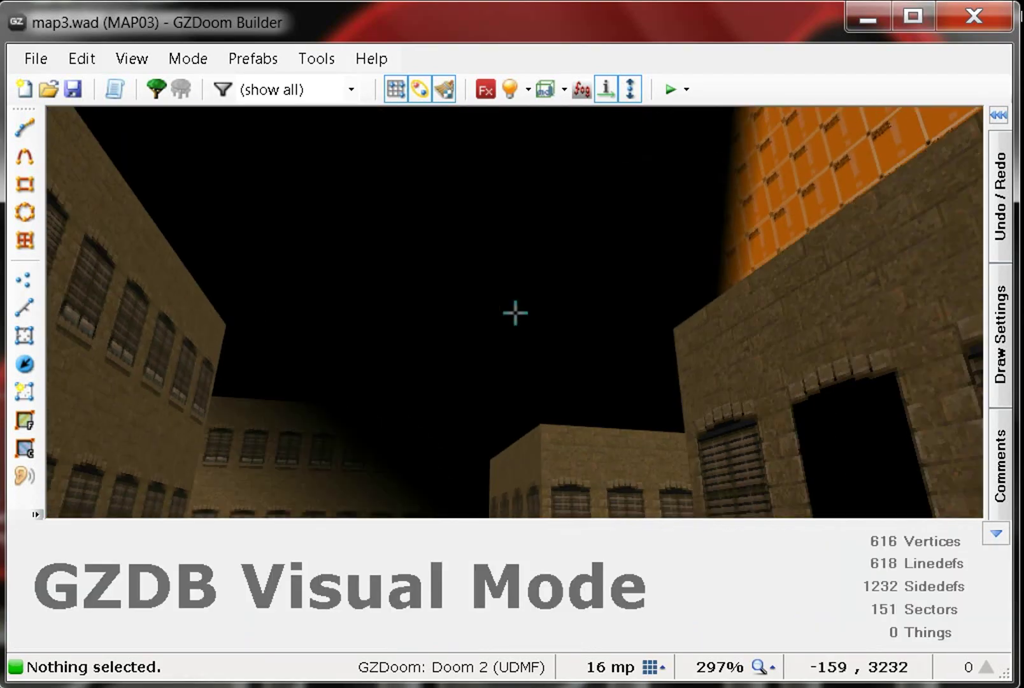
{"action": "key", "text": "d"}
{"action": "key", "text": "e"}
{"action": "key", "text": "e"}
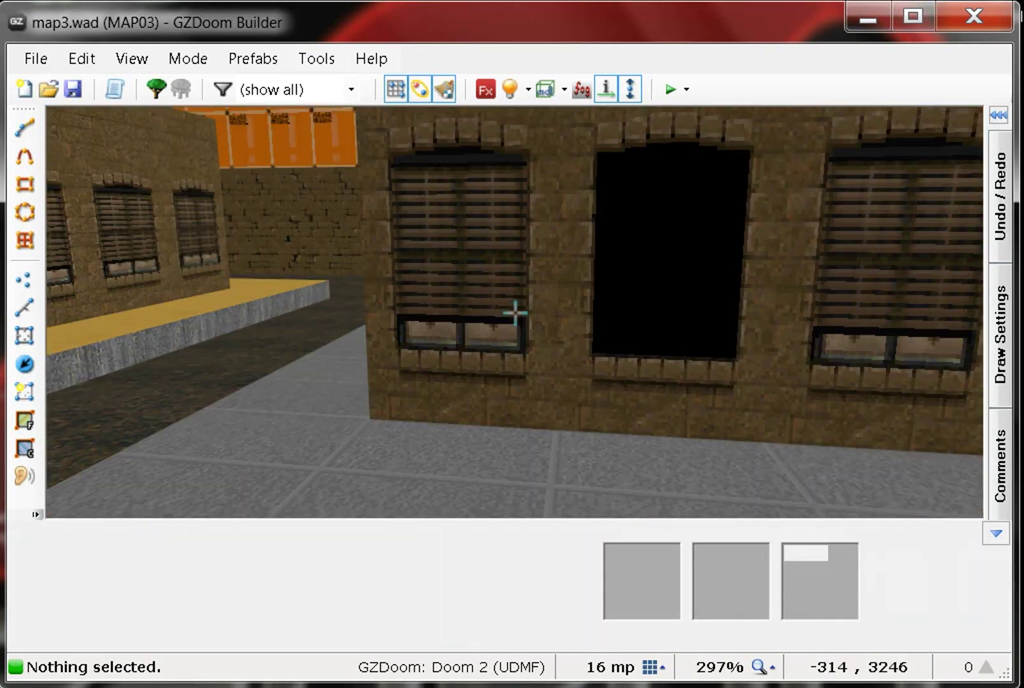
{"action": "key", "text": "d"}
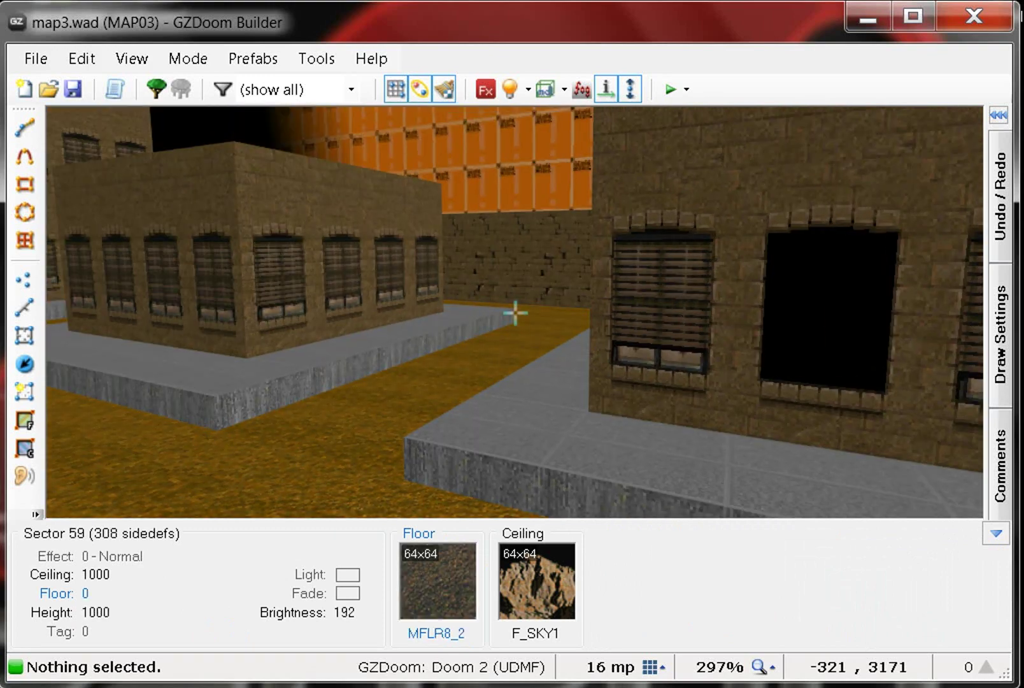
{"action": "mouse_move", "coordinate": [516, 313]}
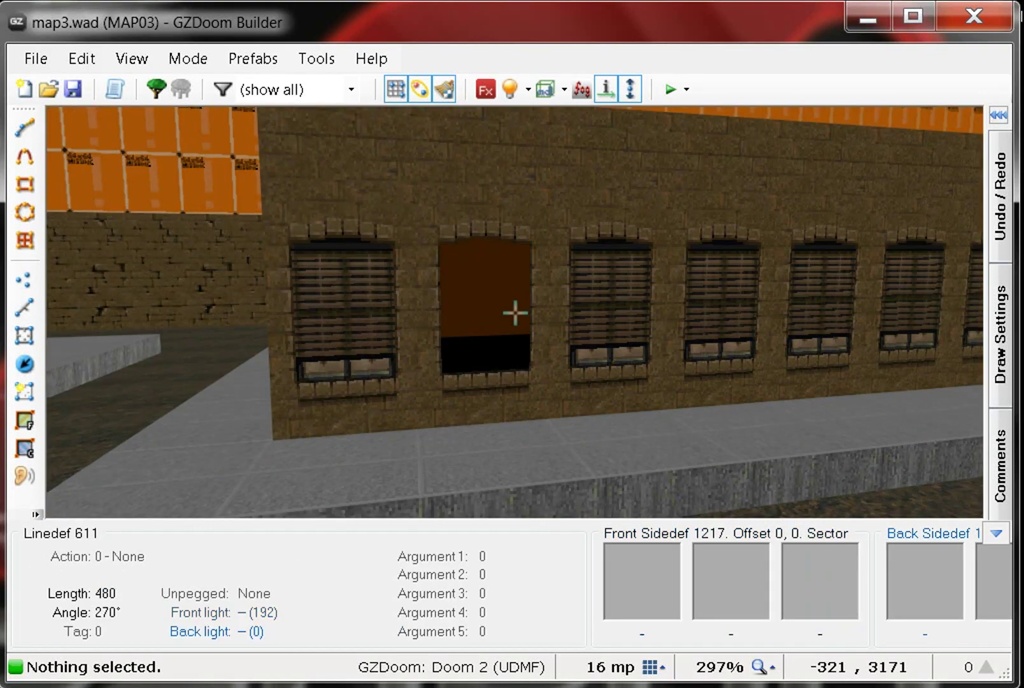
- Select the interior floor and the window-side recess floor again, and set both sectors' brightness to 100
{"action": "key", "text": "w"}
{"action": "key", "text": "w"}
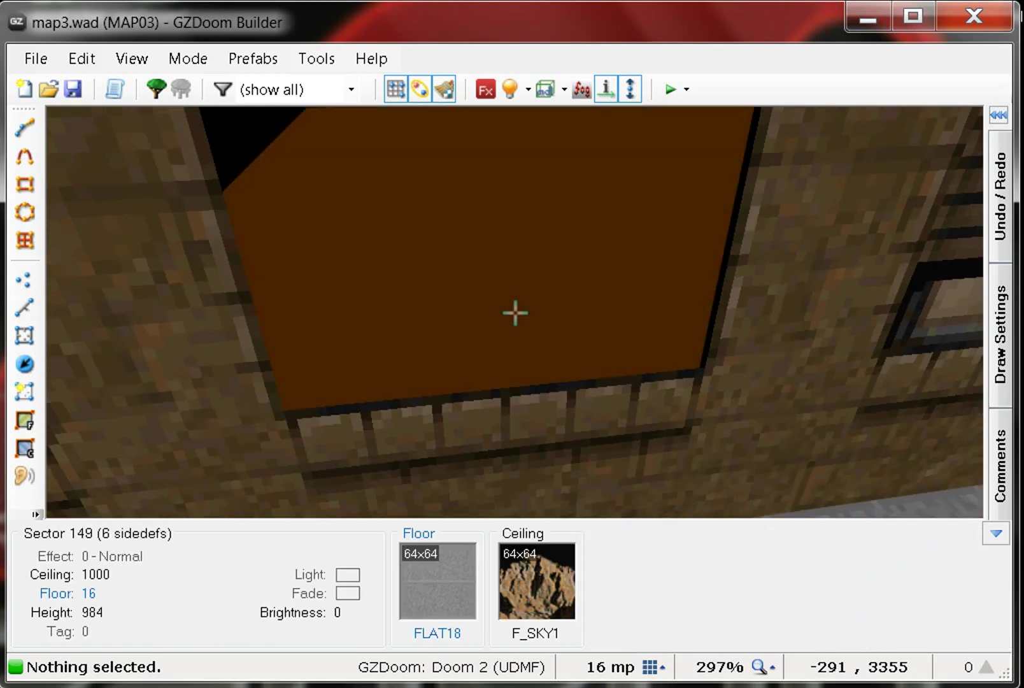
{"action": "key", "text": "w"}
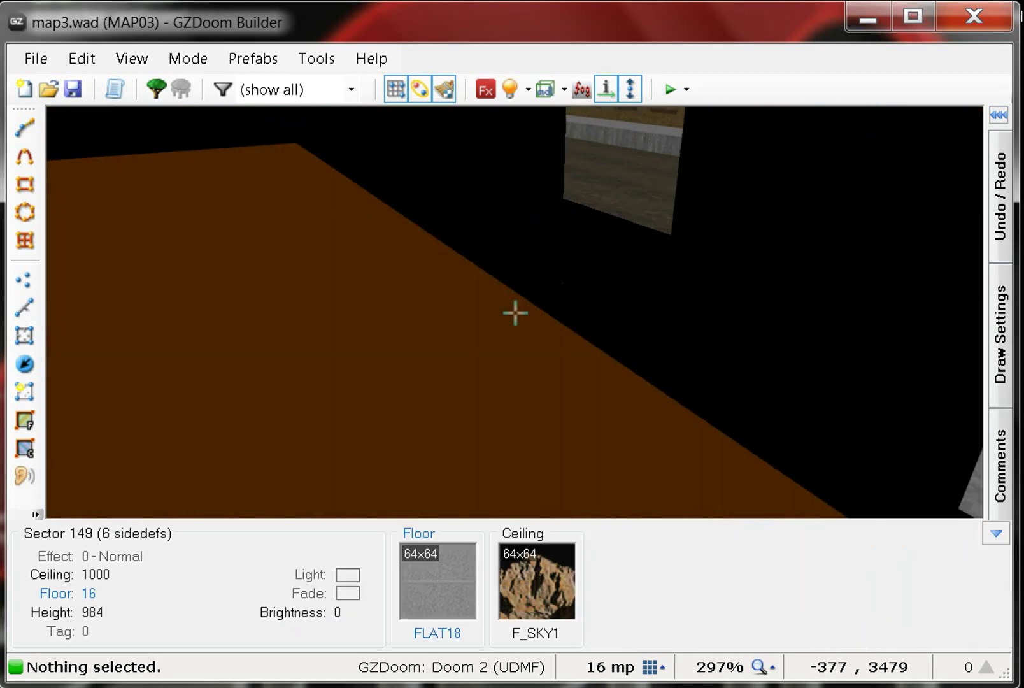
{"action": "key", "text": "w"}
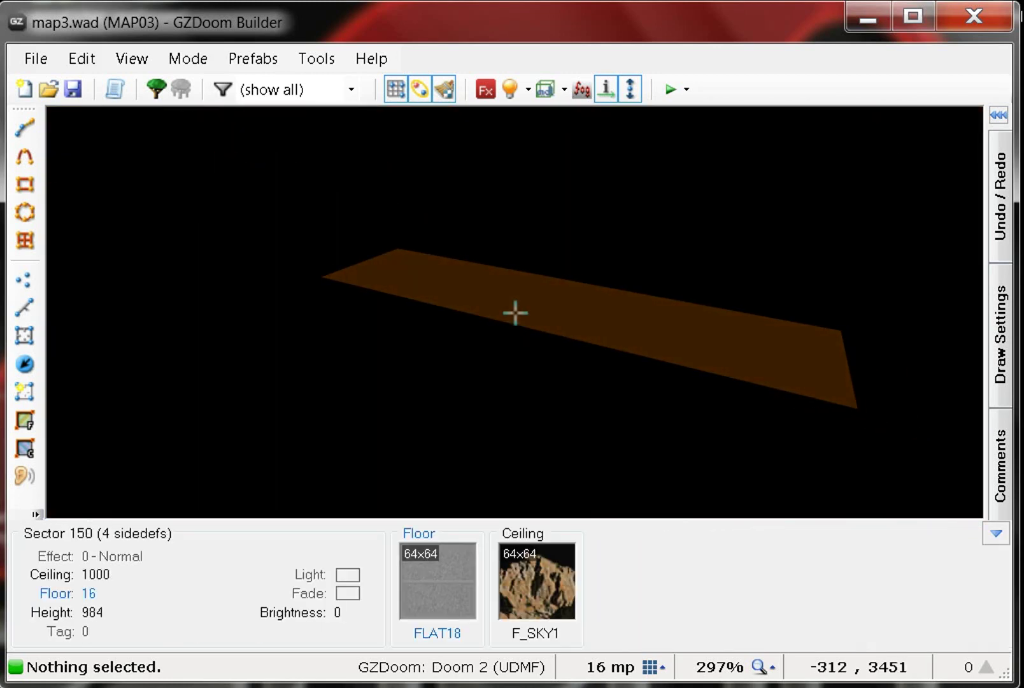
{"action": "left_click", "coordinate": [515, 313]}
{"action": "right_click", "coordinate": [515, 313]}
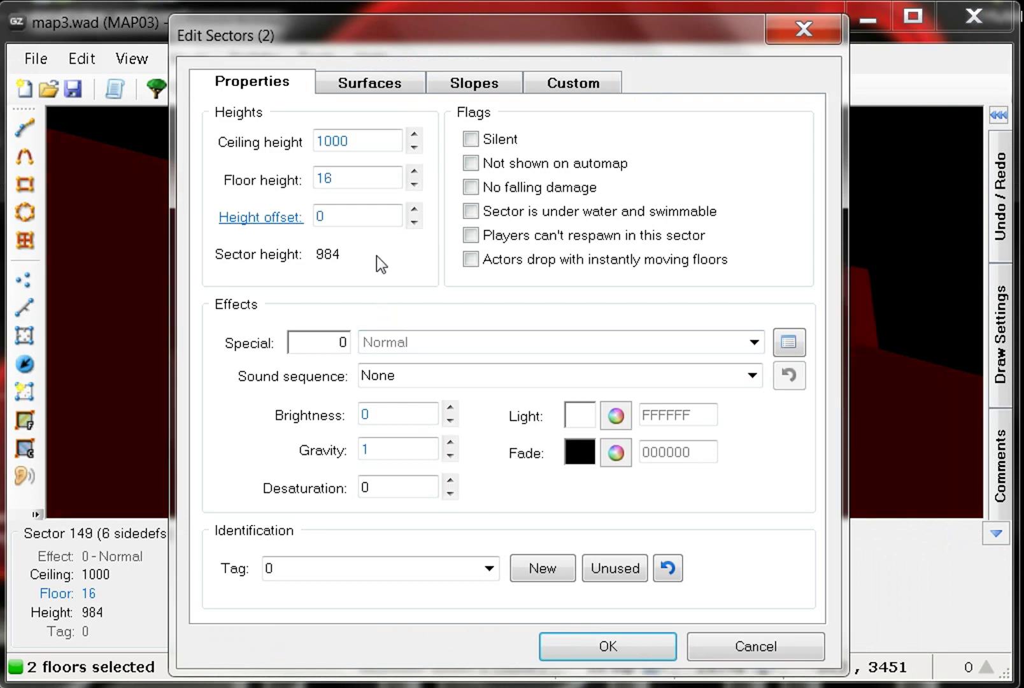
{"action": "left_click", "coordinate": [400, 417]}
{"action": "type", "text": "100"}
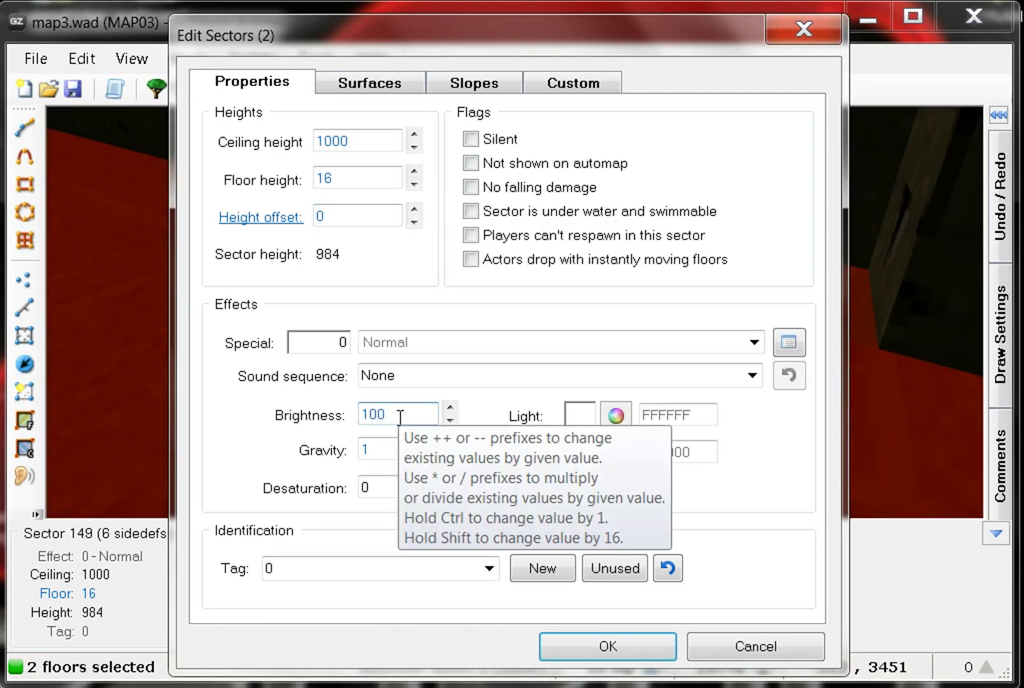
{"action": "key", "text": "Return"}
- Clear the selection and compare the dimmed interior with the street, looking from inside and outside the window
{"action": "key", "text": "w"}
{"action": "key", "text": "w"}
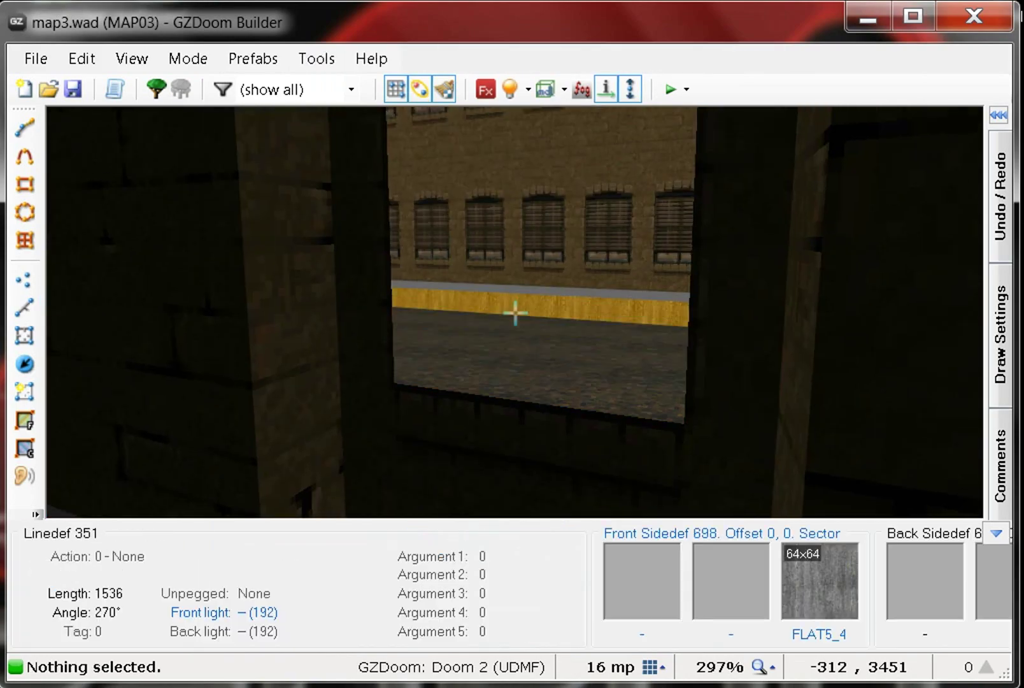
{"action": "key", "text": "e"}
{"action": "key", "text": "d"}
{"action": "key", "text": "e"}
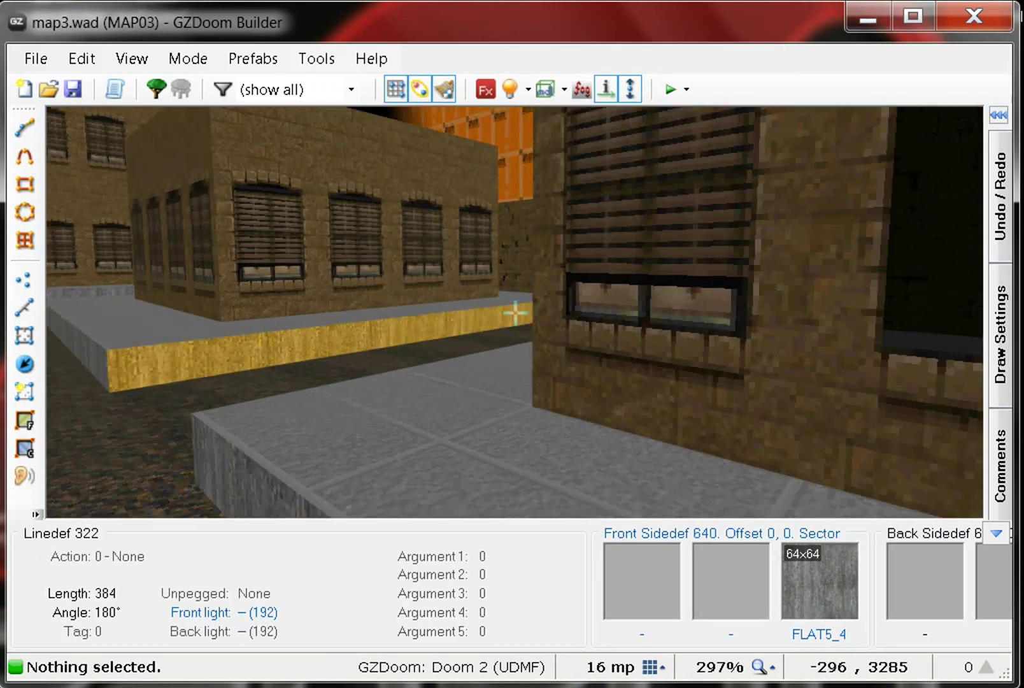
{"action": "key", "text": "w"}
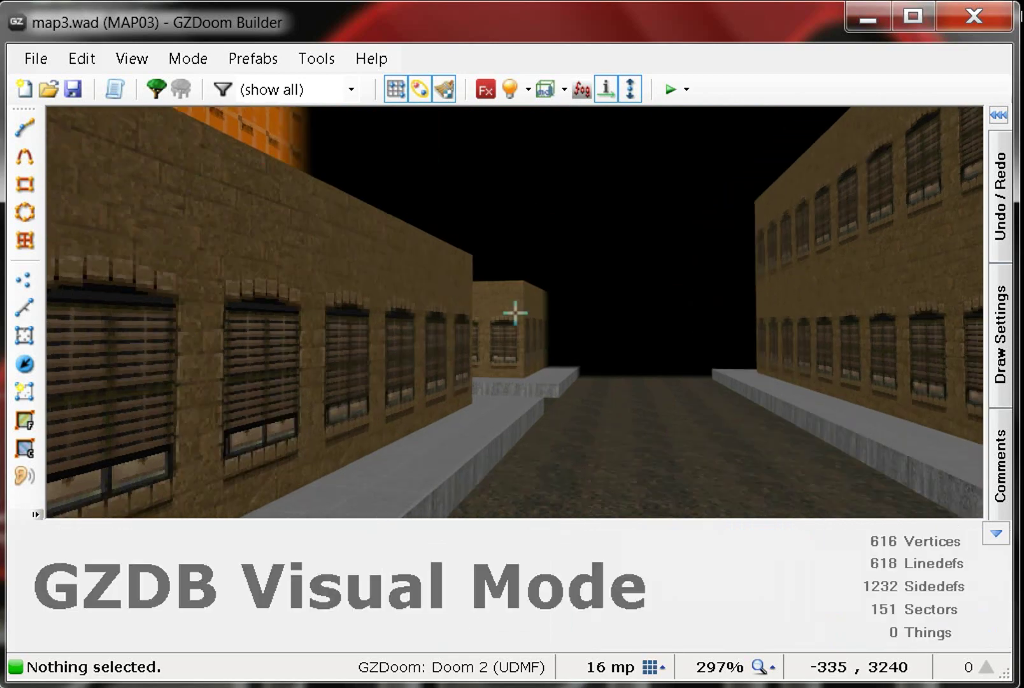
{"action": "key", "text": "w"}
{"action": "key", "text": "w"}
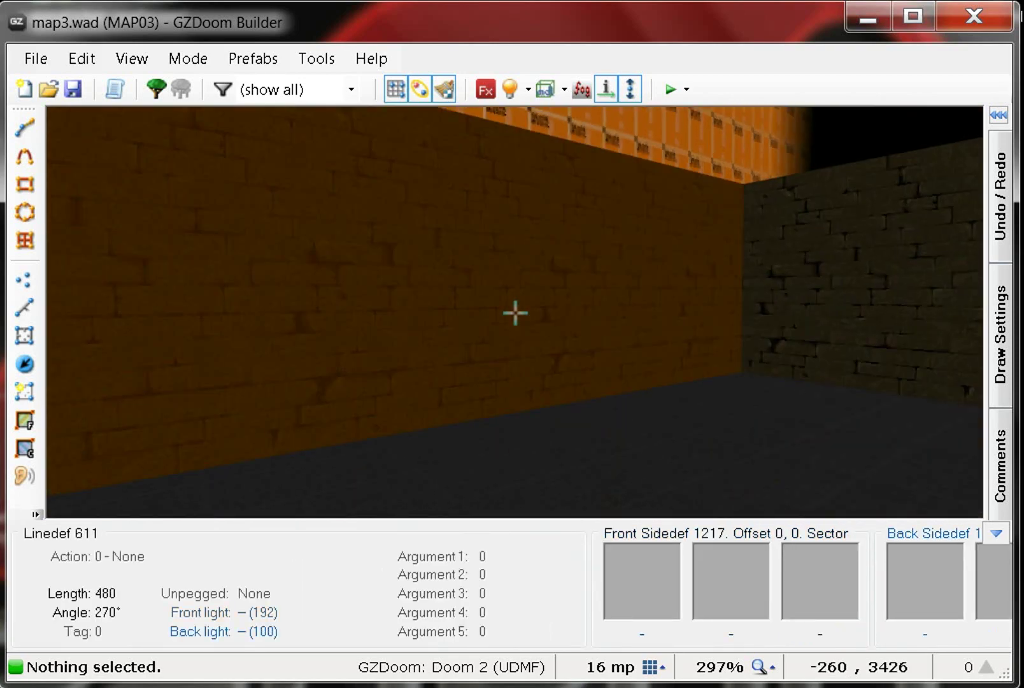
- Place a Player 1 start at (-288, 3456) inside the hollow building, facing 270° towards the window, and return to 3D visual mode
{"action": "key", "text": "w"}
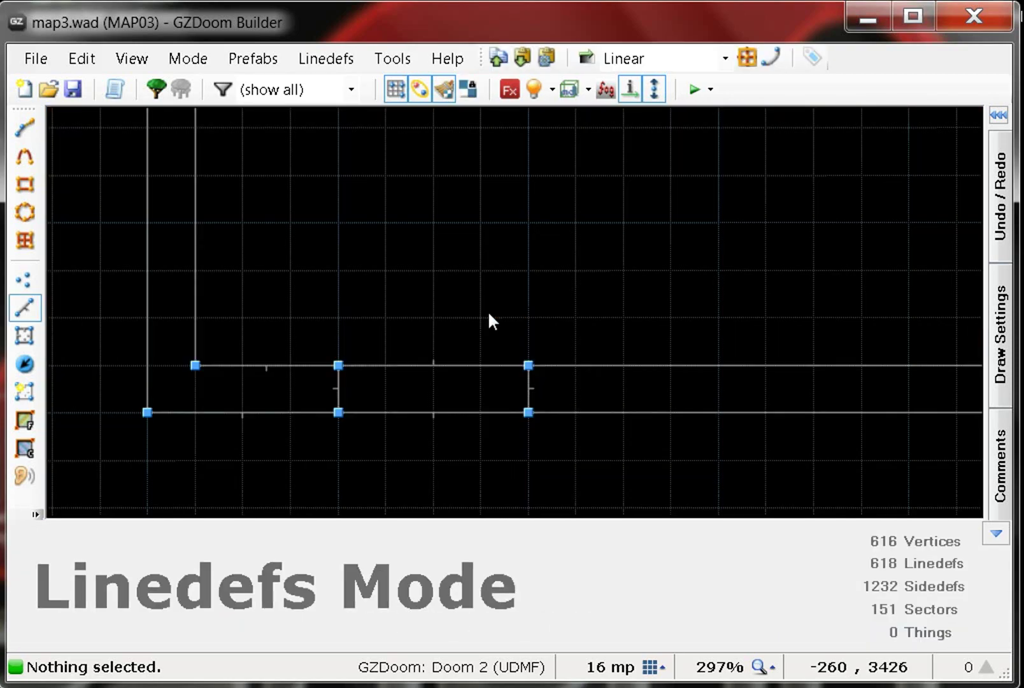
{"action": "scroll", "coordinate": [471, 303], "scroll_direction": "down", "scroll_amount": 4}
{"action": "scroll", "coordinate": [439, 312], "scroll_direction": "up", "scroll_amount": 6}
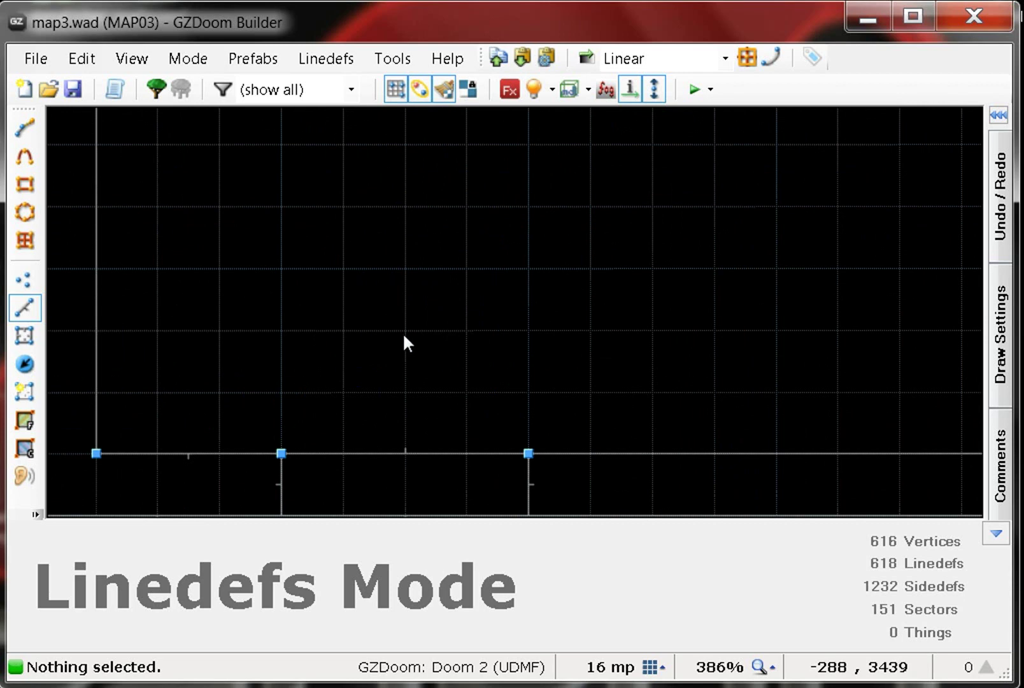
{"action": "left_click", "coordinate": [25, 369]}
{"action": "right_click", "coordinate": [406, 271]}
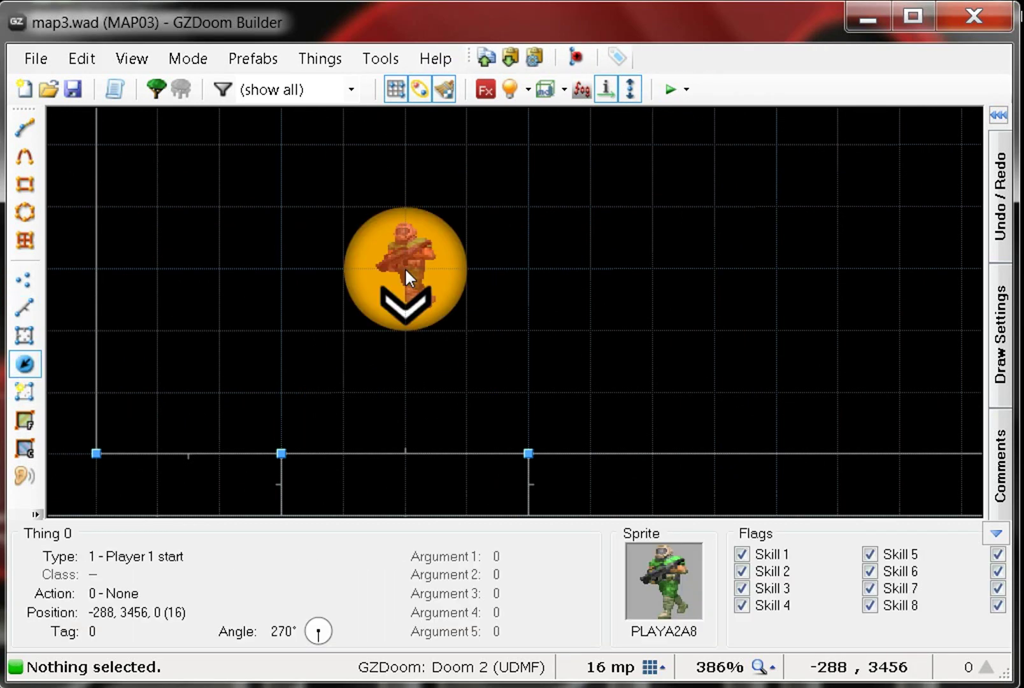
{"action": "left_click", "coordinate": [688, 637]}
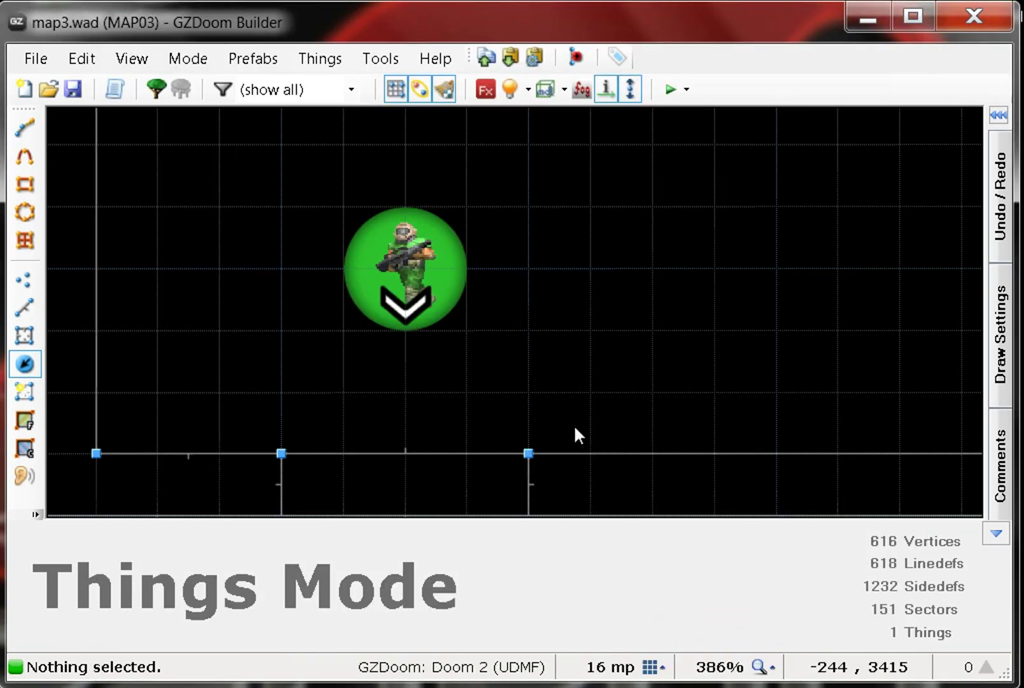
{"action": "key", "text": "w"}
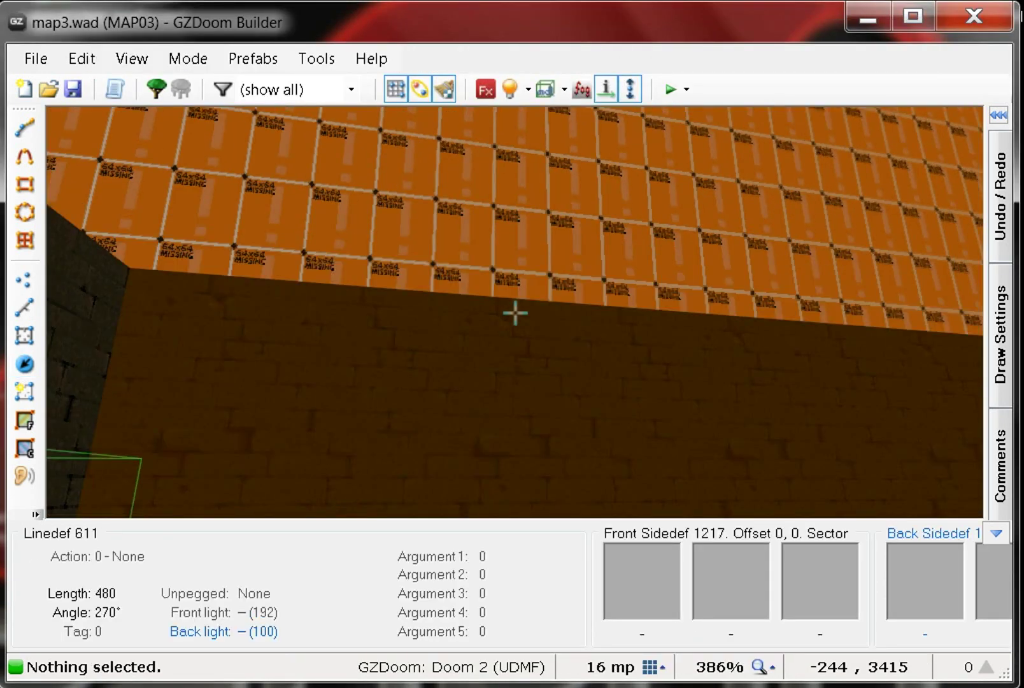
- Examine the Player 1 start through the open window from the street, both close up and at a distance along the road
{"action": "key", "text": "d"}
{"action": "key", "text": "e"}
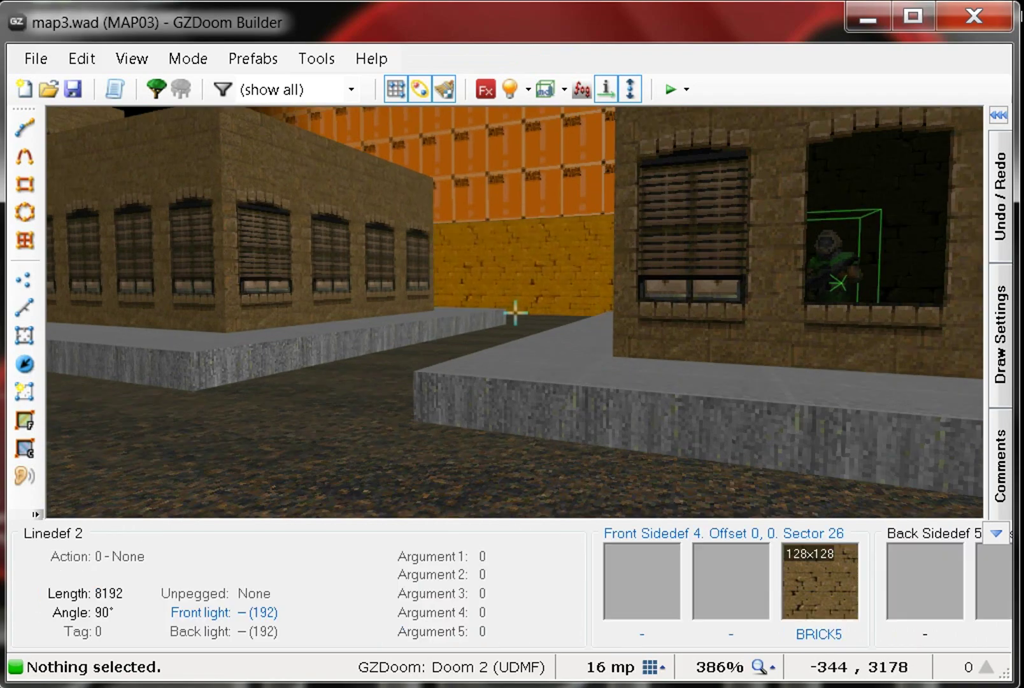
{"action": "key", "text": "w"}
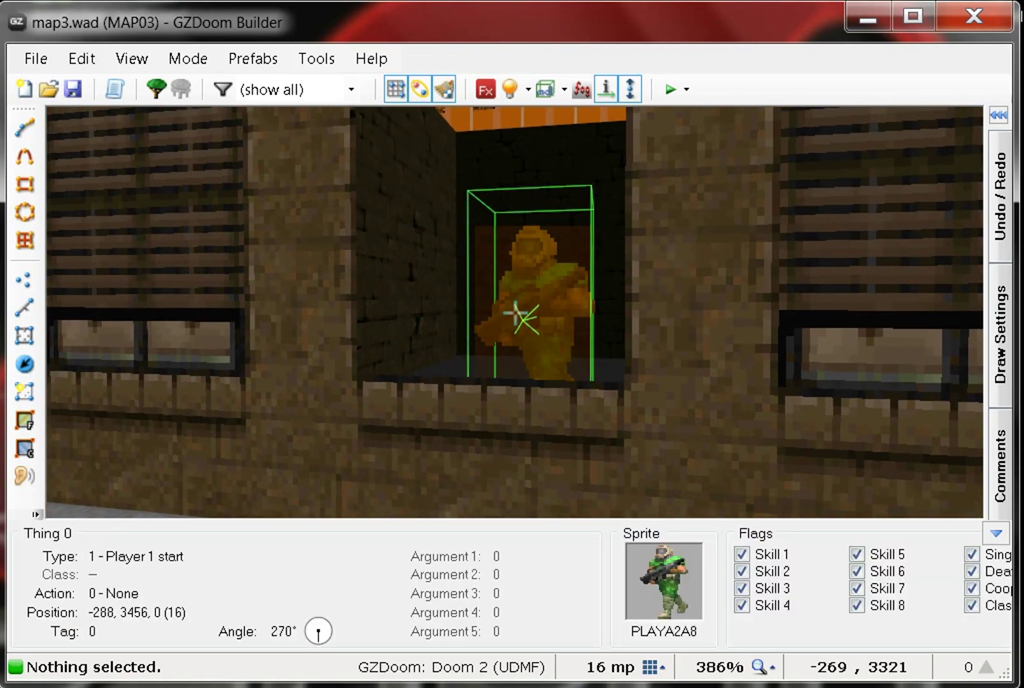
{"action": "key", "text": "s"}
{"action": "key", "text": "w"}
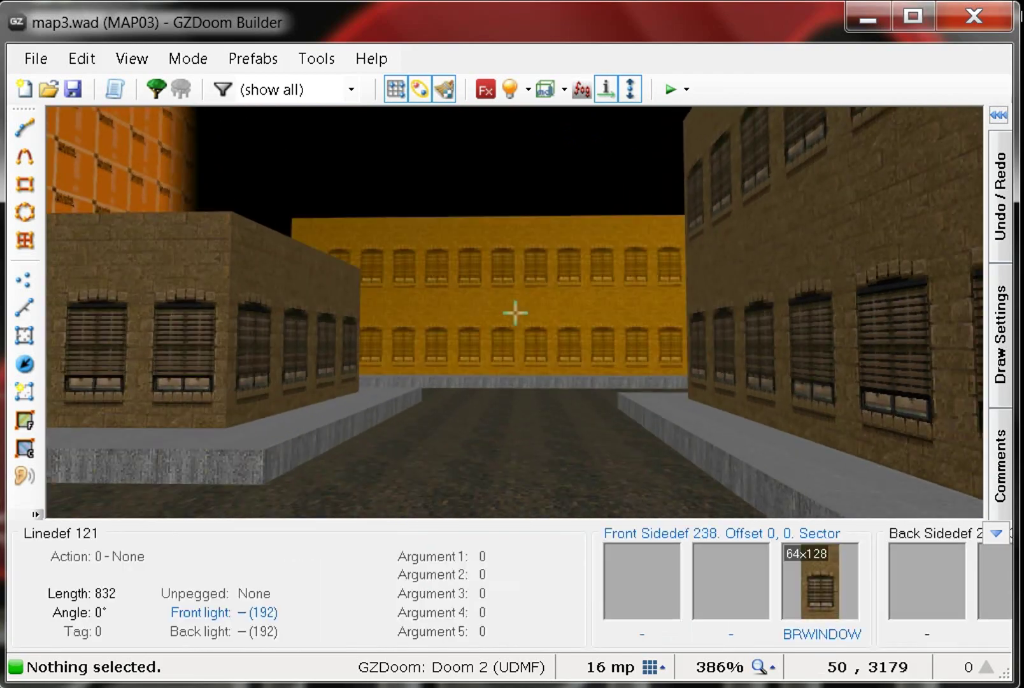
{"action": "key", "text": "d"}
{"action": "key", "text": "w"}
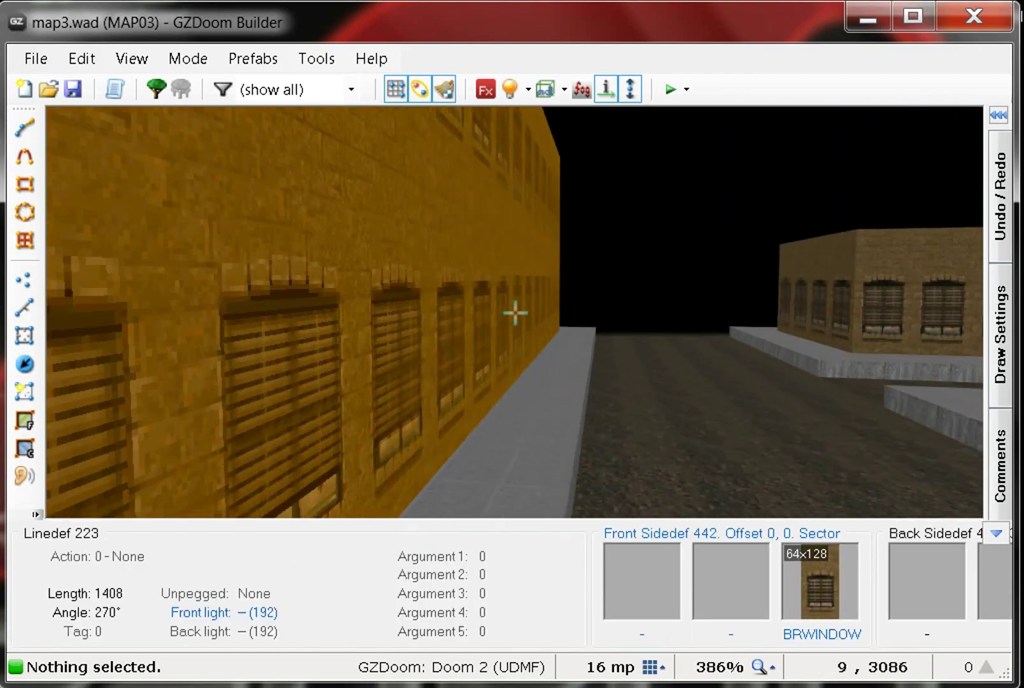
{"action": "key", "text": "d"}
{"action": "key", "text": "d"}
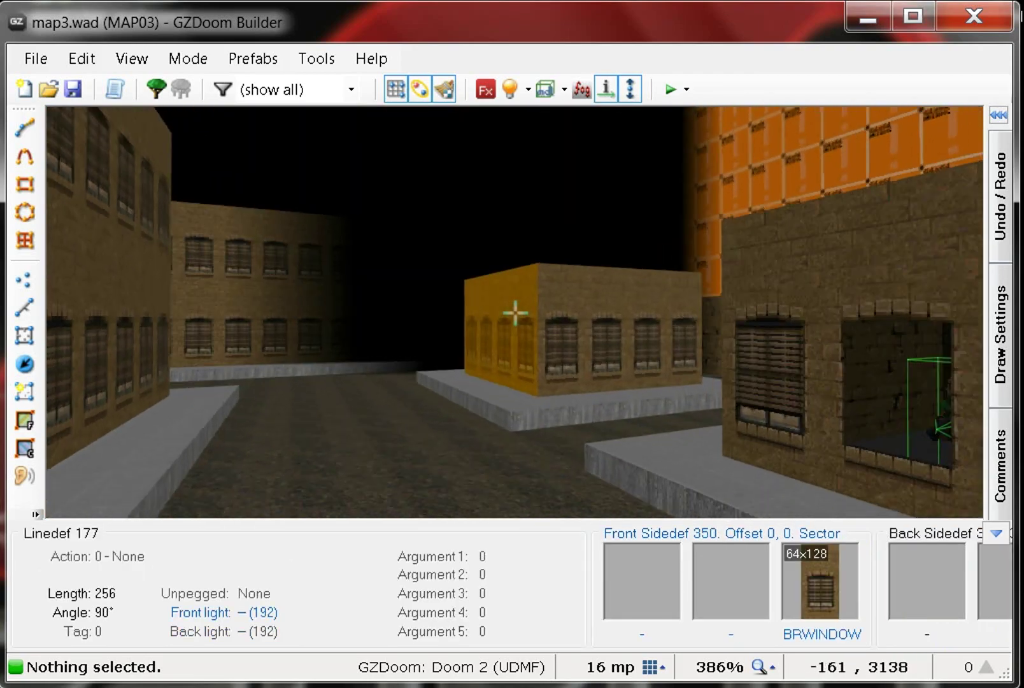
{"action": "key", "text": "w"}
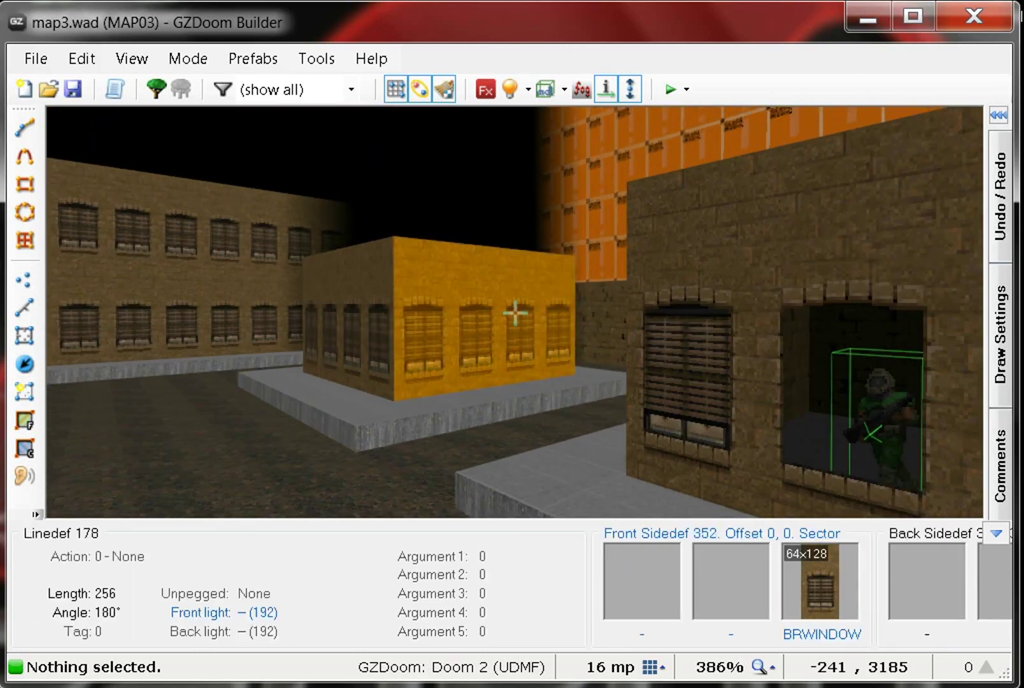
{"action": "key", "text": "w"}
{"action": "key", "text": "w"}
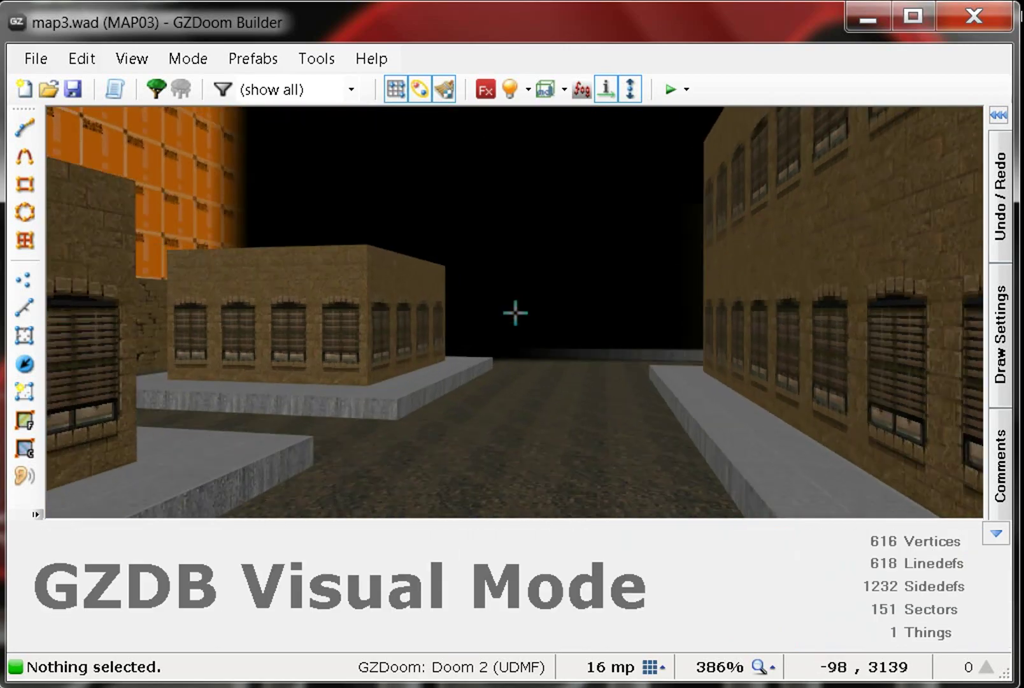
{"action": "key", "text": "w"}
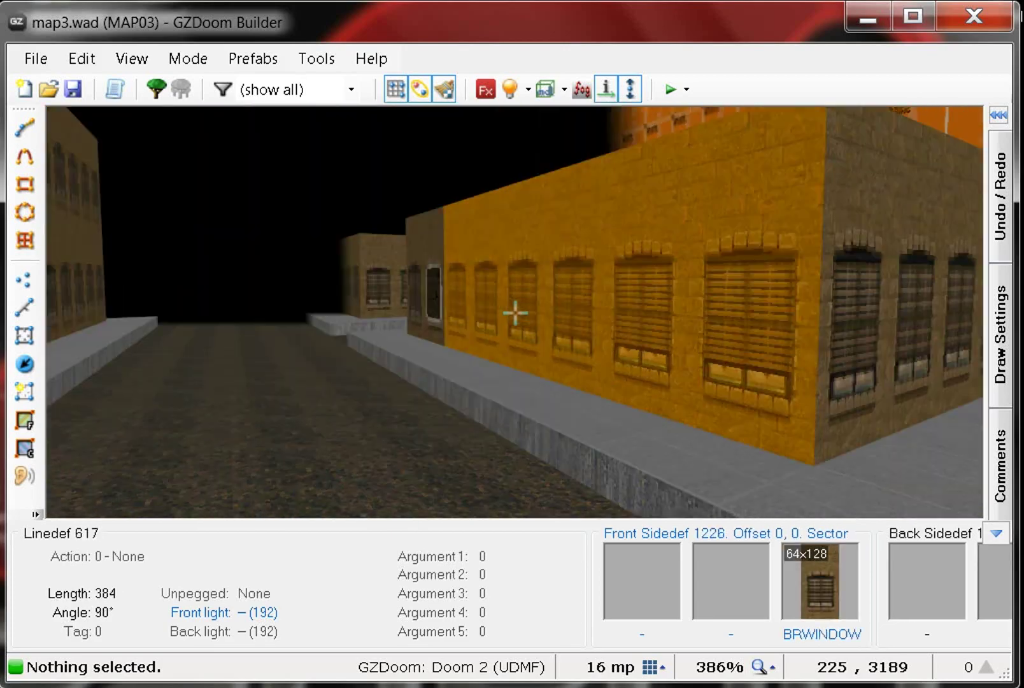
- Compare the open window with the neighbouring shuttered windows and survey the buildings around the street crossing
{"action": "key", "text": "d"}
{"action": "key", "text": "a"}
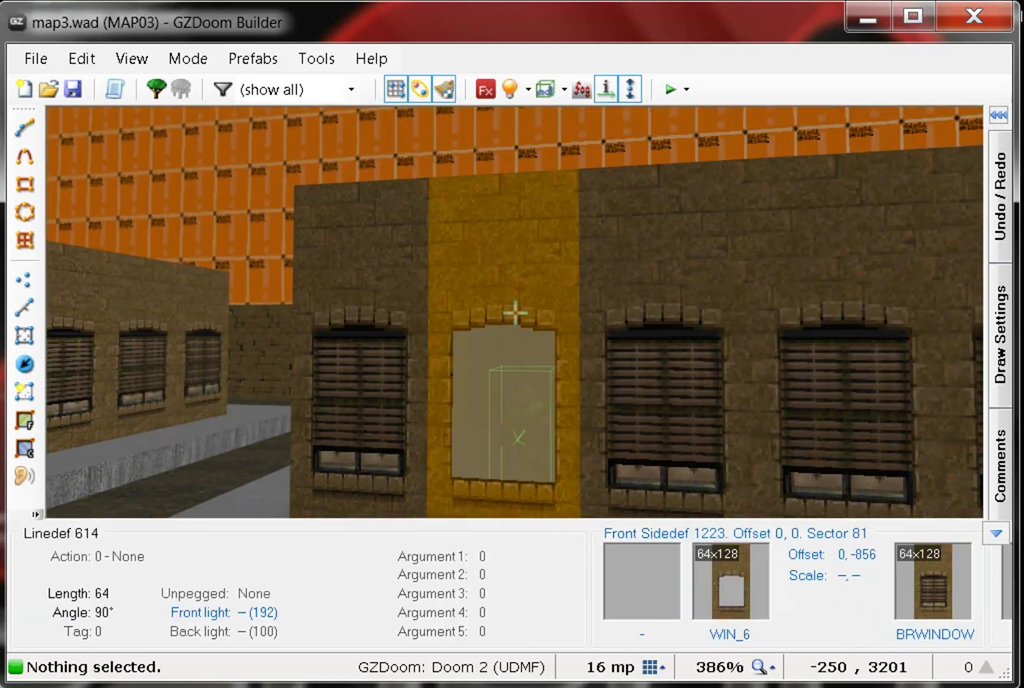
{"action": "key", "text": "w"}
{"action": "key", "text": "s"}
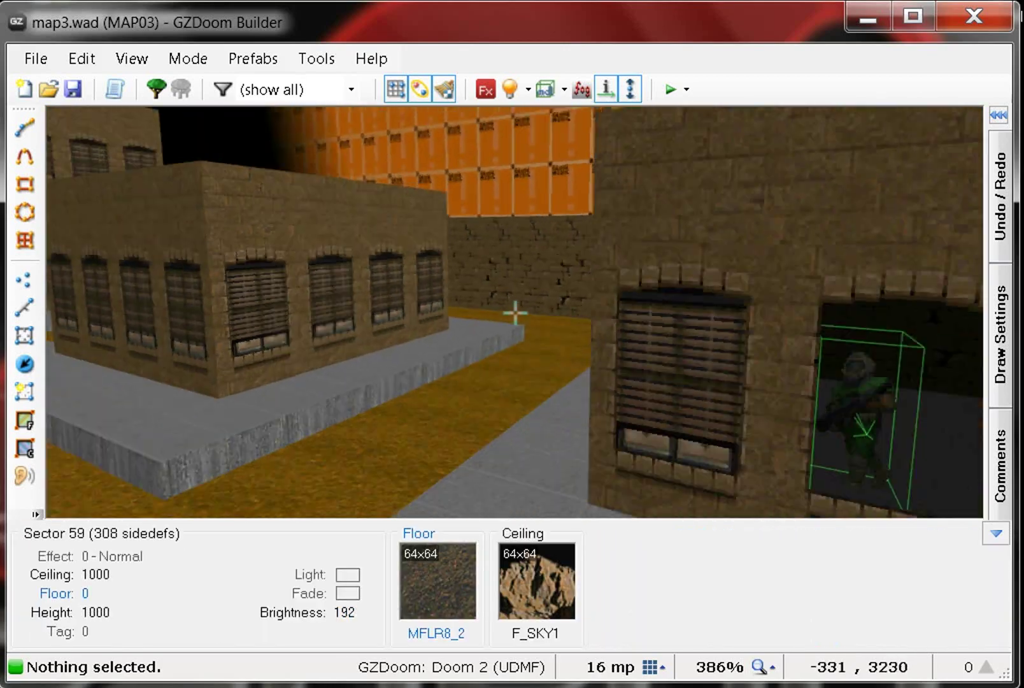
{"action": "key", "text": "d"}
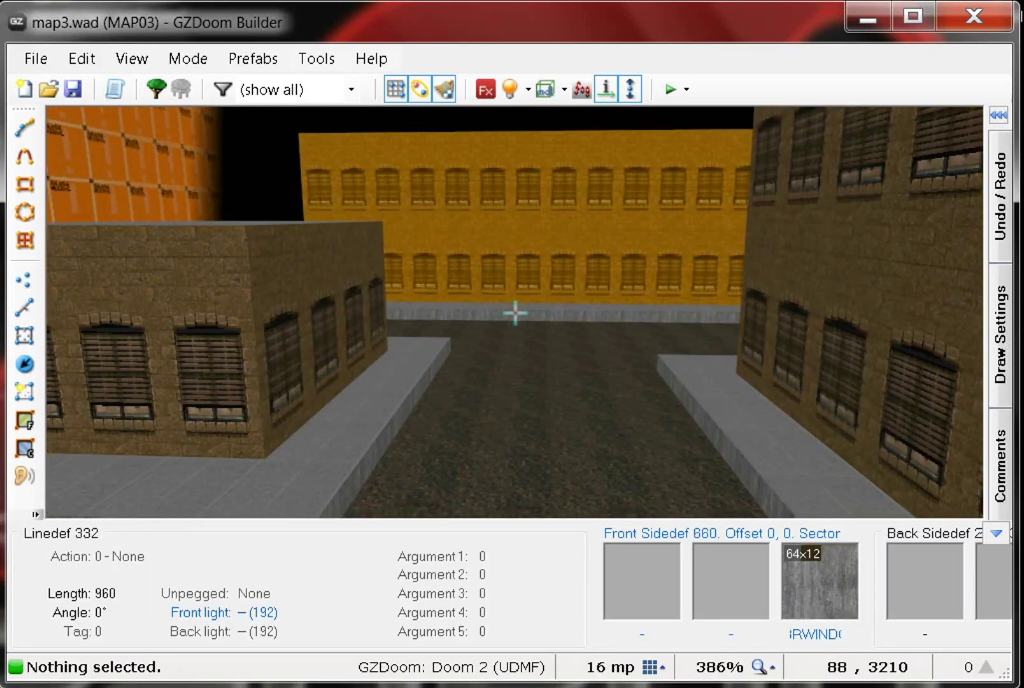
{"action": "key", "text": "w"}
{"action": "key", "text": "s"}
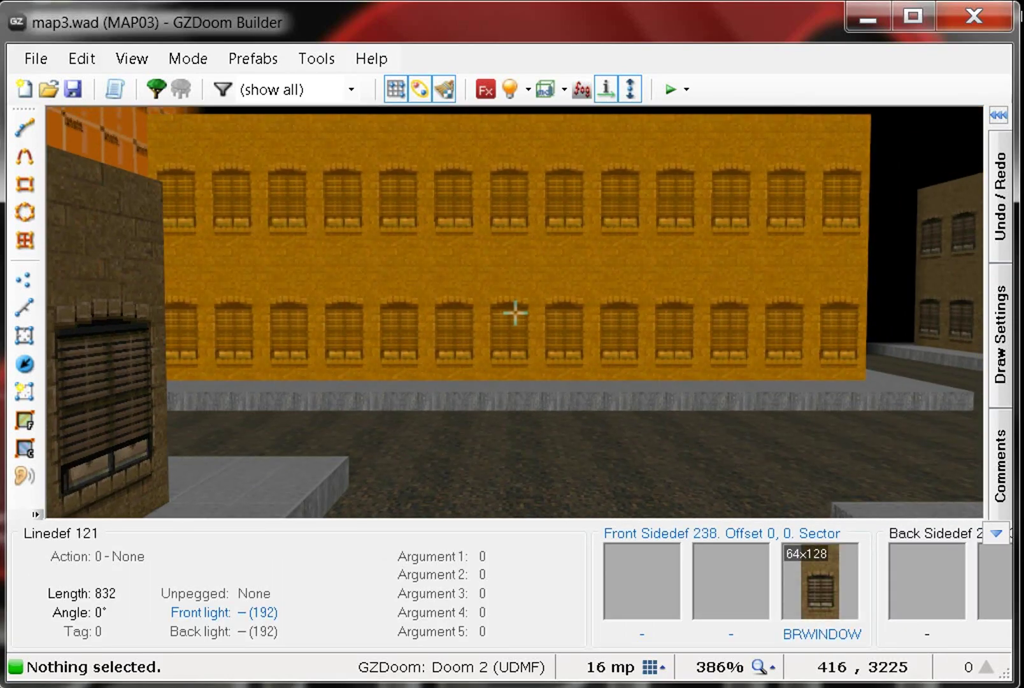
{"action": "mouse_move", "coordinate": [516, 312]}
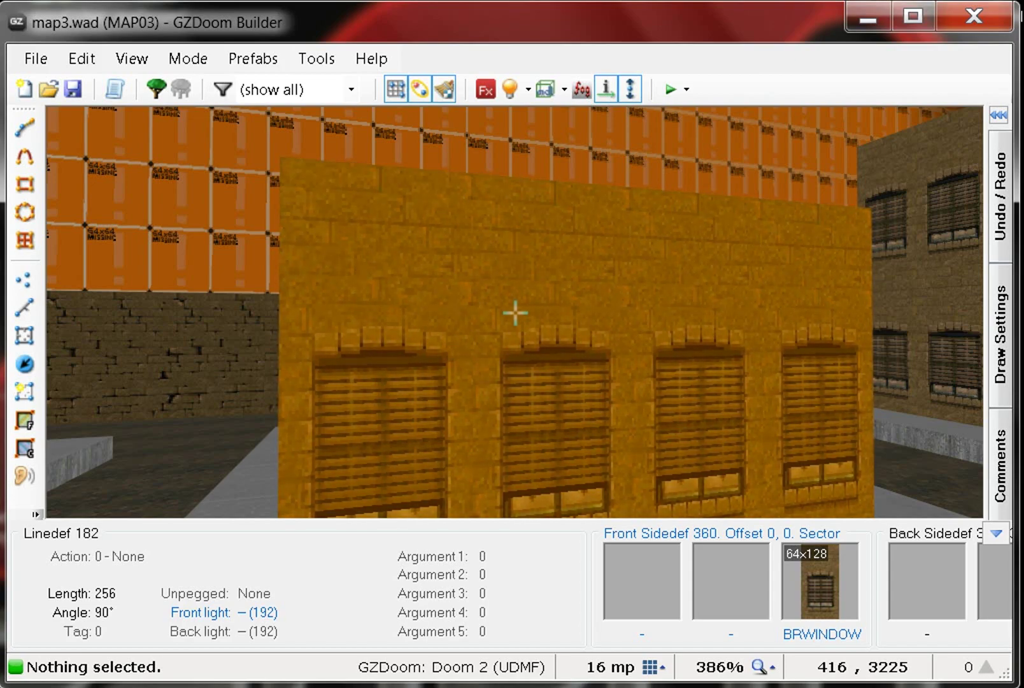
{"action": "key", "text": "e"}
{"action": "key", "text": "e"}
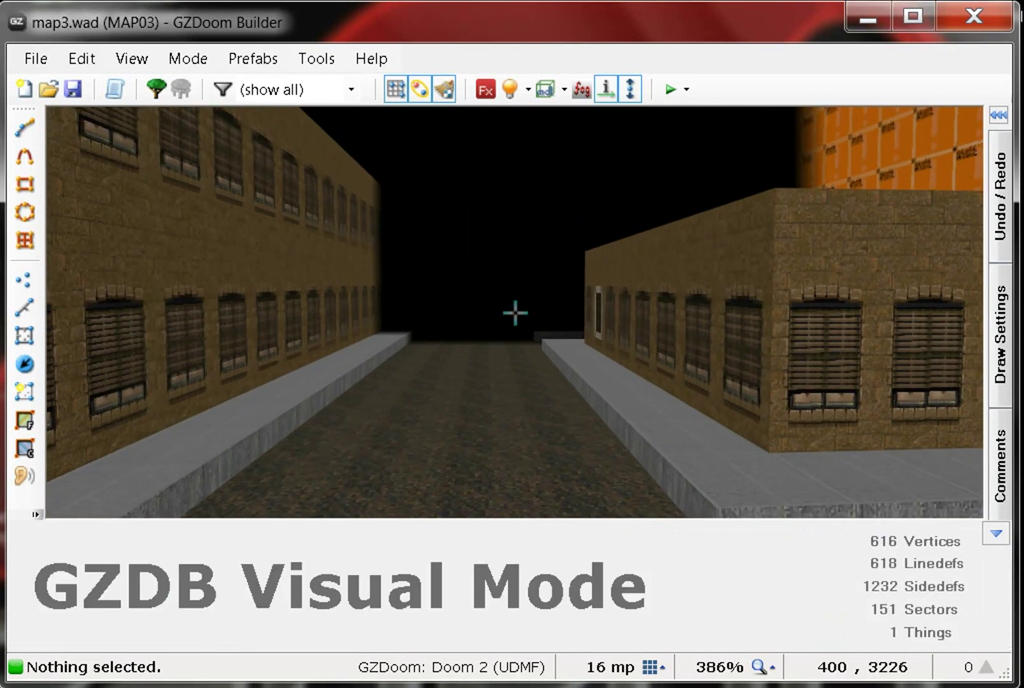
{"action": "key", "text": "e"}
{"action": "key", "text": "d"}
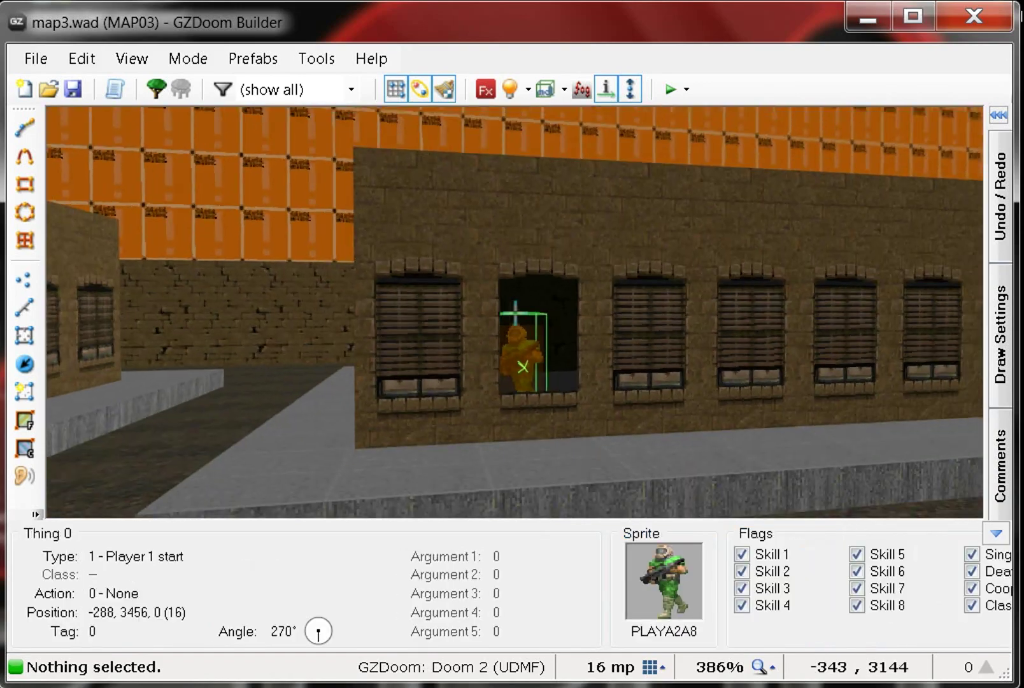
- Inspect the dim interior through the window at oblique angles, and check the alley and facade beside the hollow building
{"action": "key", "text": "e"}
{"action": "key", "text": "d"}
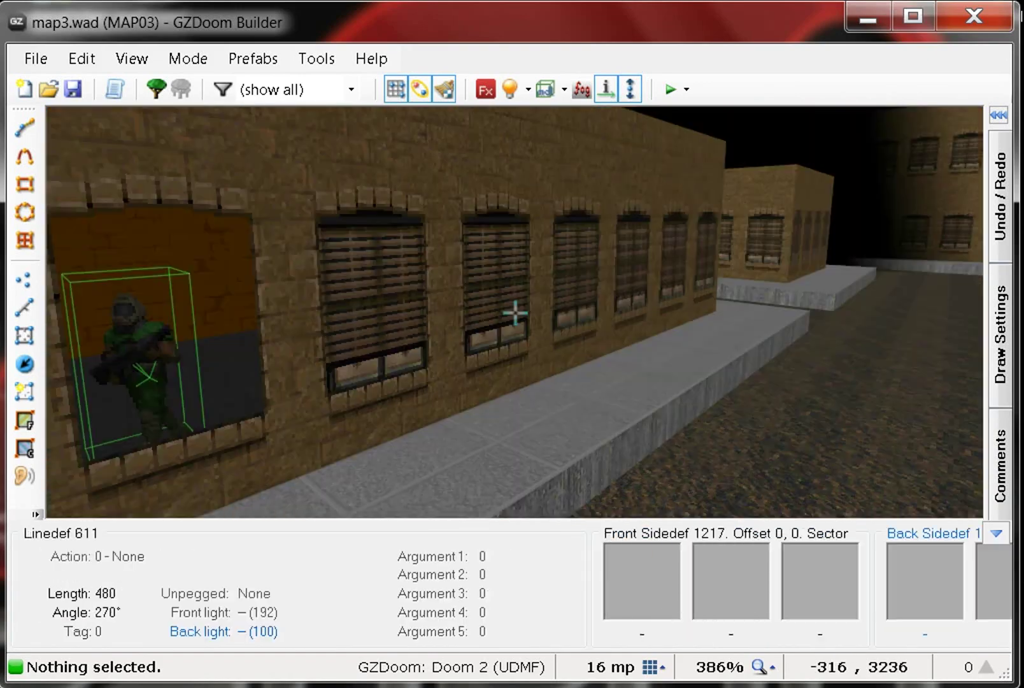
{"action": "key", "text": "e"}
{"action": "key", "text": "w"}
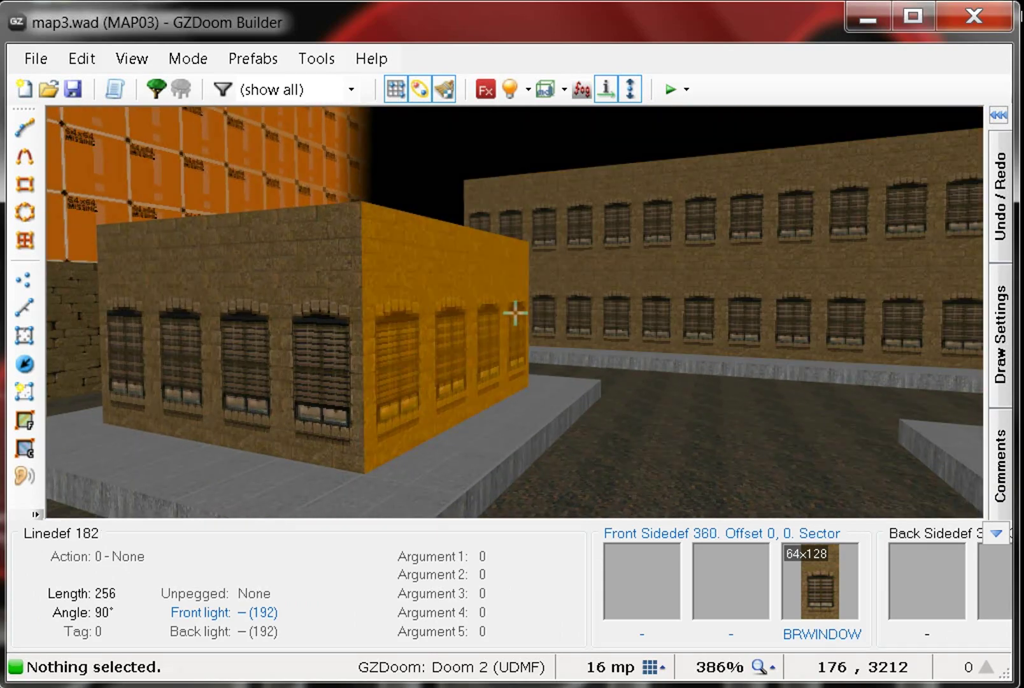
{"action": "key", "text": "w"}
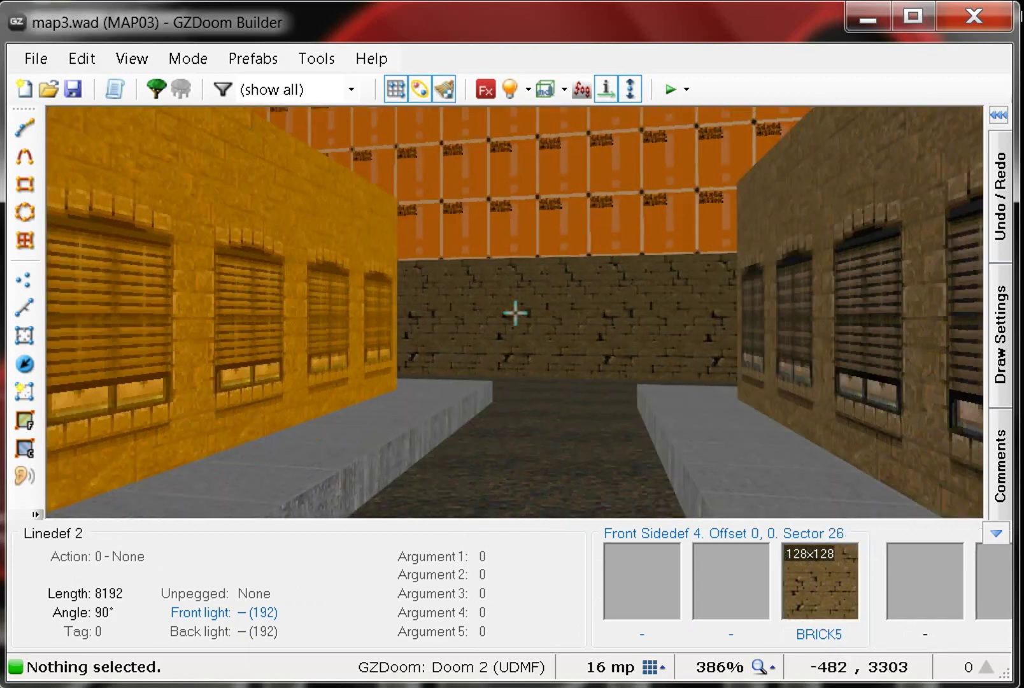
{"action": "key", "text": "s"}
{"action": "key", "text": "w"}
{"action": "key", "text": "s"}
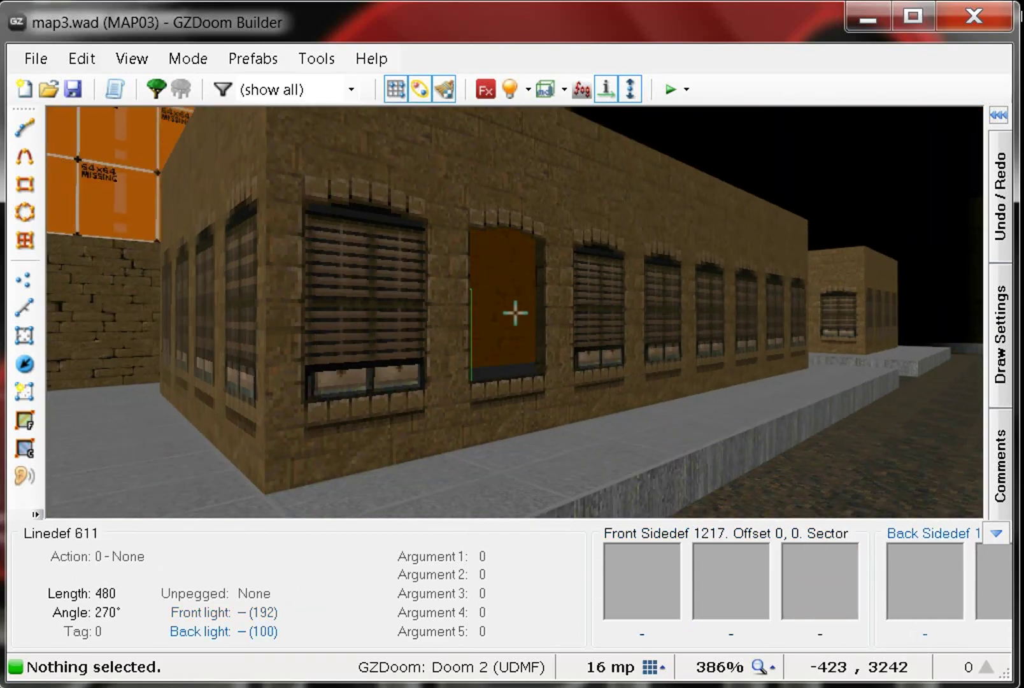
{"action": "key", "text": "w"}
{"action": "key", "text": "s"}
{"action": "key", "text": "w"}
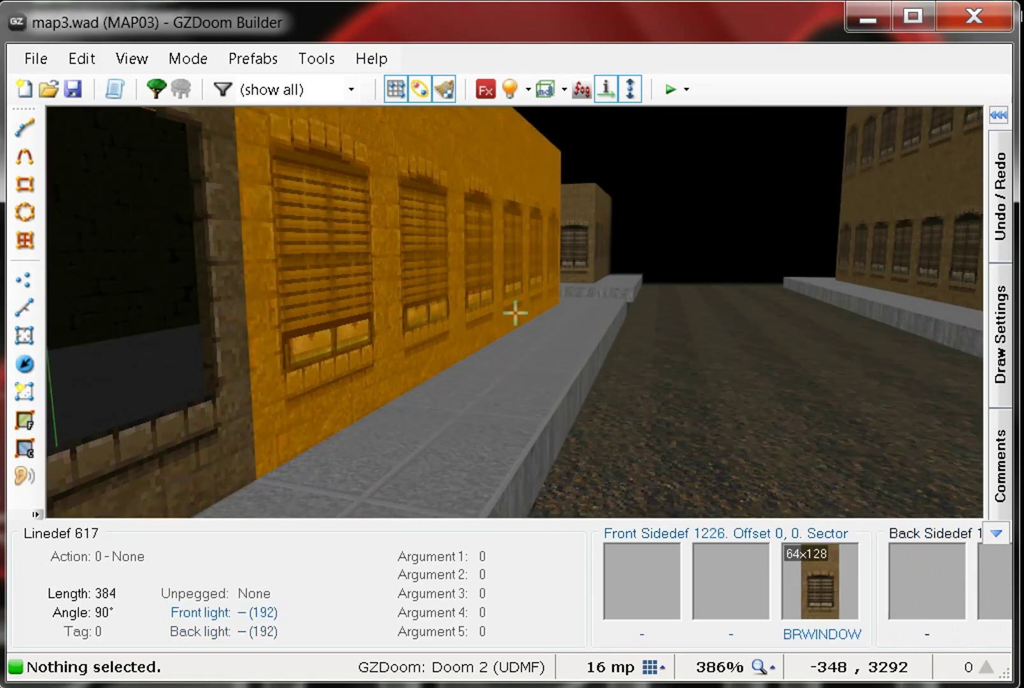
{"action": "key", "text": "w"}
- Return to the 2D map, switch to Linedefs mode, and open the properties of the window's street-side WIN_6 linedef
{"action": "scroll", "coordinate": [482, 304], "scroll_direction": "down", "scroll_amount": 4}
{"action": "scroll", "coordinate": [483, 305], "scroll_direction": "down", "scroll_amount": 6}
{"action": "scroll", "coordinate": [435, 313], "scroll_direction": "up", "scroll_amount": 8}
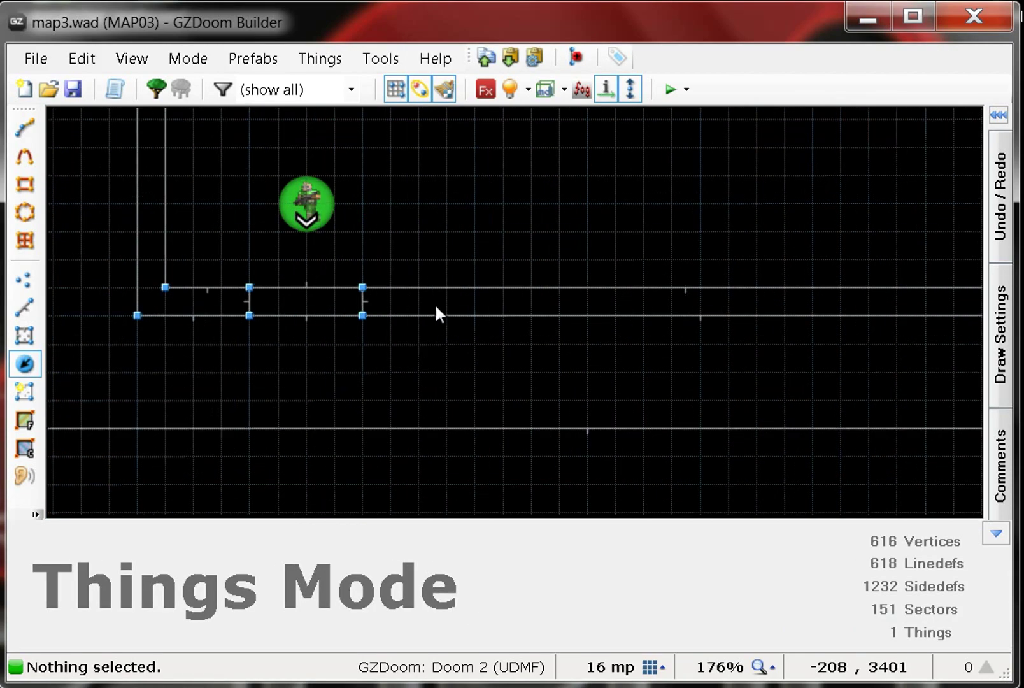
{"action": "left_click", "coordinate": [27, 282]}
{"action": "left_click", "coordinate": [25, 306]}
{"action": "right_click", "coordinate": [324, 316]}
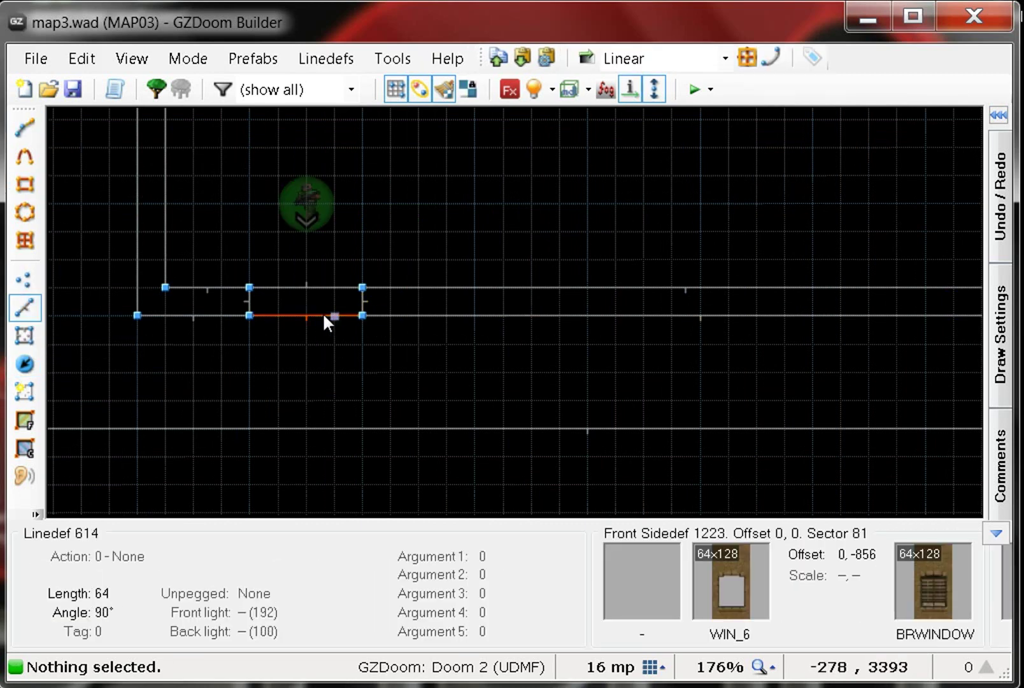